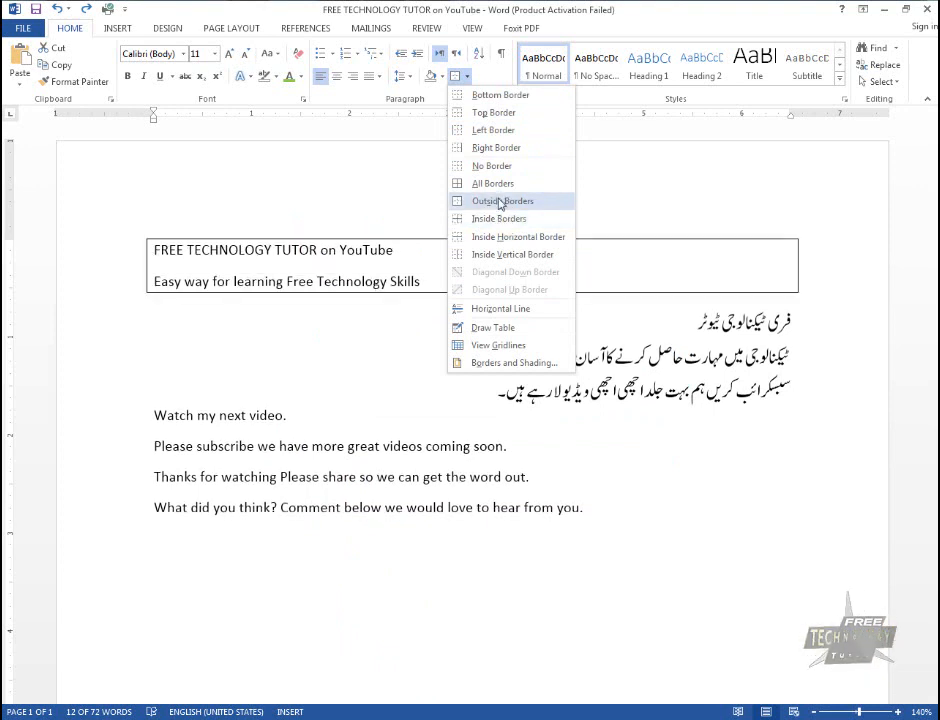
# Apply outside borders to the first two English lines and try the same on the three Urdu lines below them
pyautogui.click(499, 202)
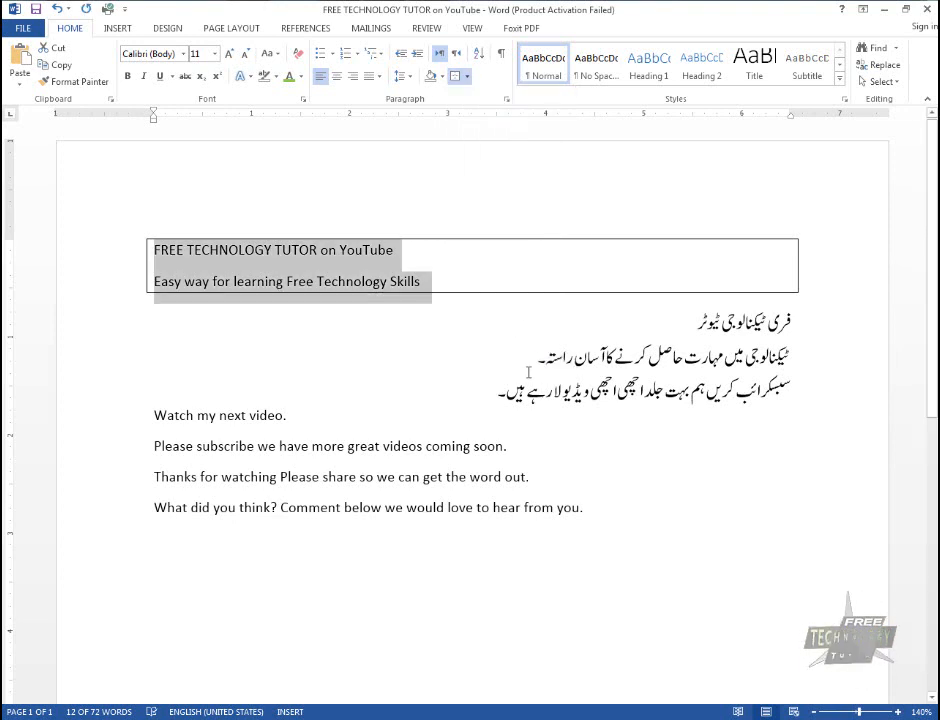
pyautogui.moveTo(497, 397); pyautogui.dragTo(790, 318)
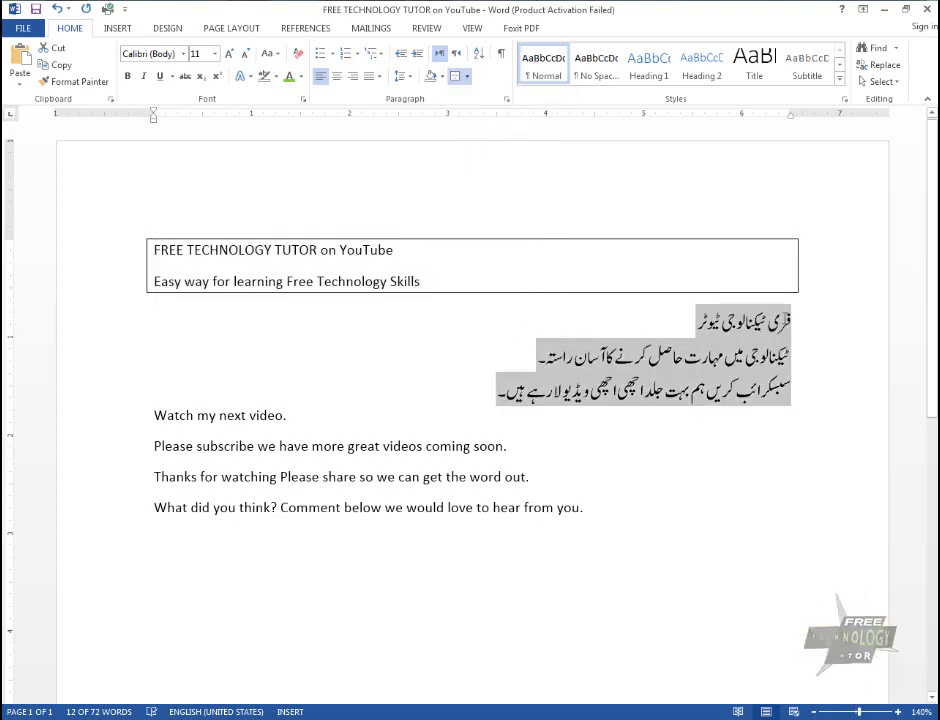
pyautogui.click(453, 76)
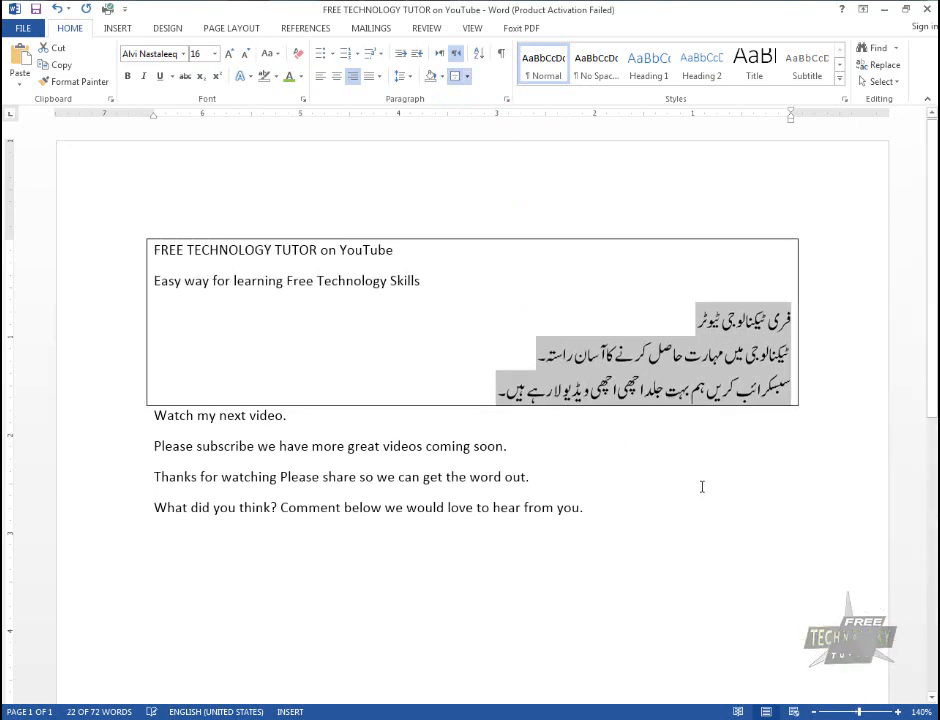
pyautogui.click(603, 458)
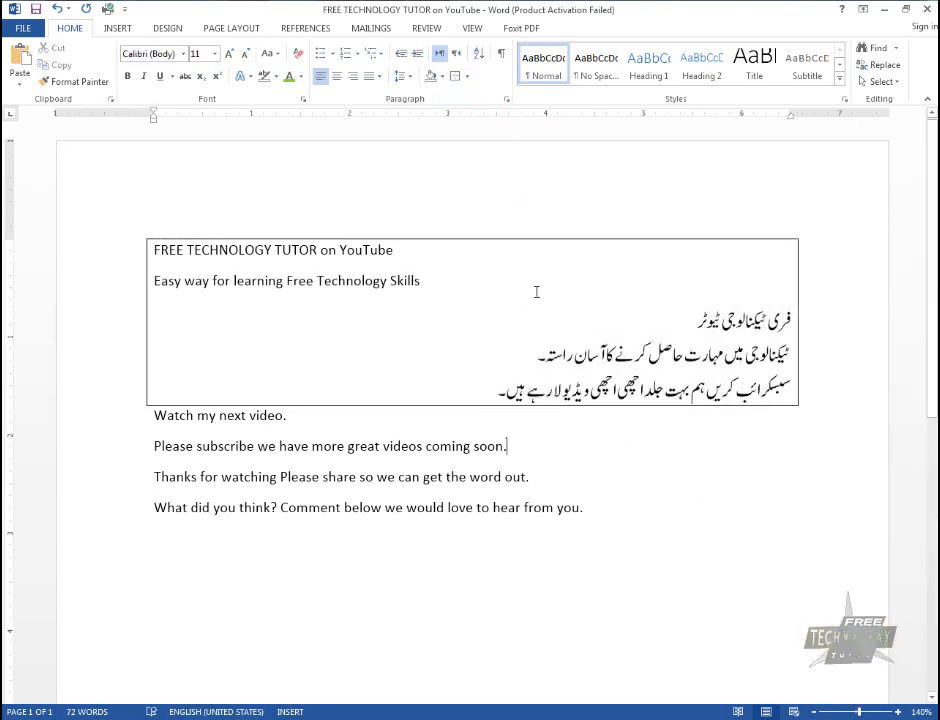
pyautogui.hotkey('ctrl', 'z')
# Insert a blank line above the Urdu text and apply outside borders to its three lines
pyautogui.click(780, 319)
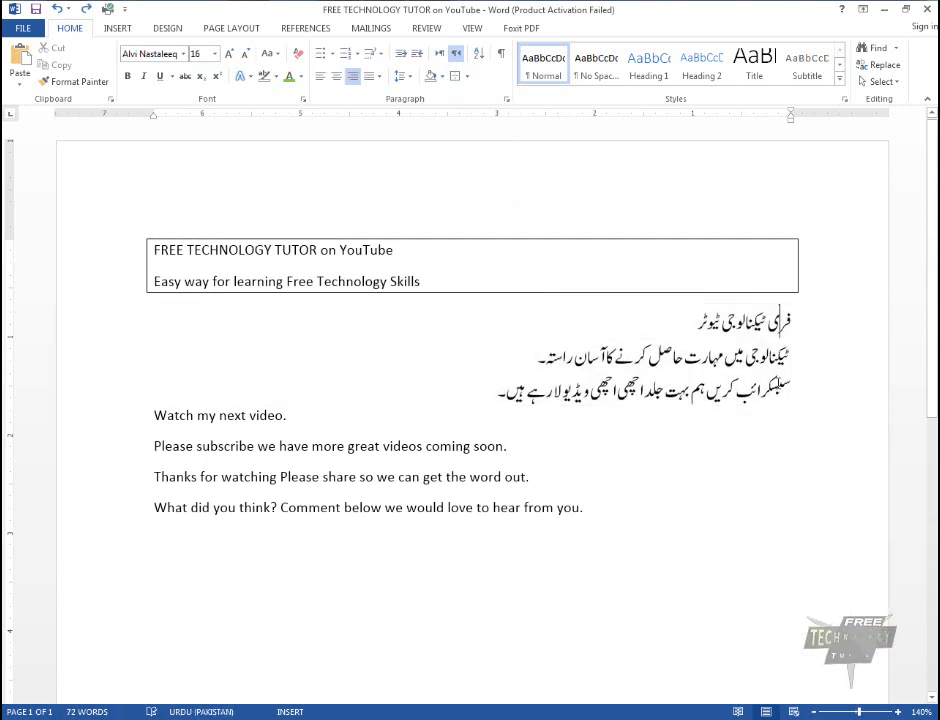
pyautogui.press('Return')
pyautogui.hotkey('shift', 'Down')
pyautogui.hotkey('shift', 'Down')
pyautogui.hotkey('shift', 'Down')
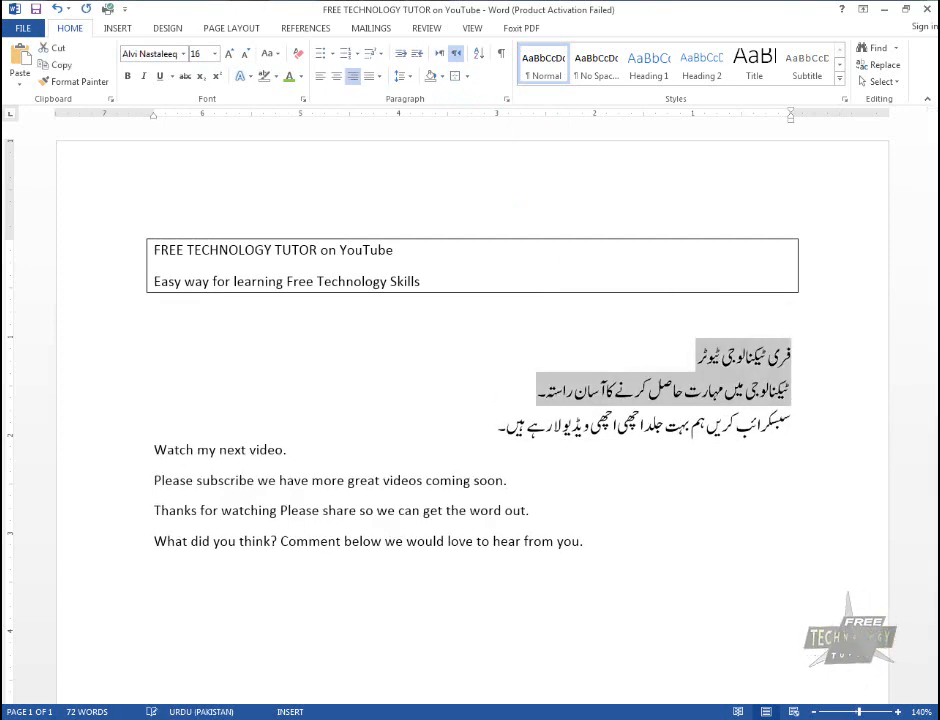
pyautogui.hotkey('shift', 'Up')
pyautogui.hotkey('shift', 'Up')
pyautogui.hotkey('shift', 'Down')
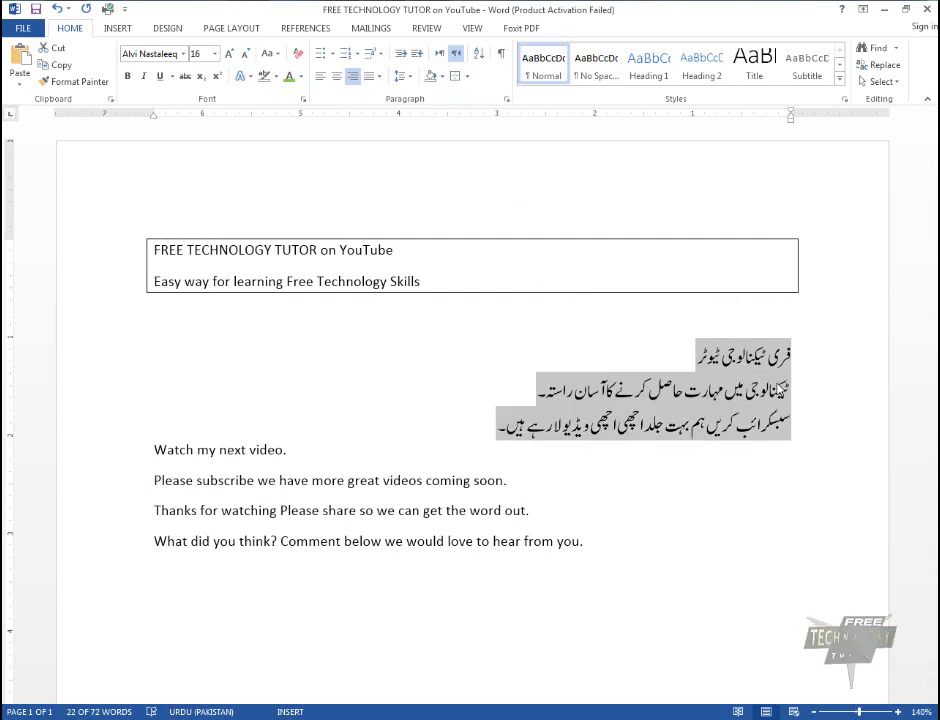
pyautogui.click(455, 76)
# Undo the blank line and all the outside borders applied to the English and Urdu lines
pyautogui.hotkey('ctrl', 'z')
pyautogui.hotkey('ctrl', 'z')
pyautogui.hotkey('ctrl', 'z')
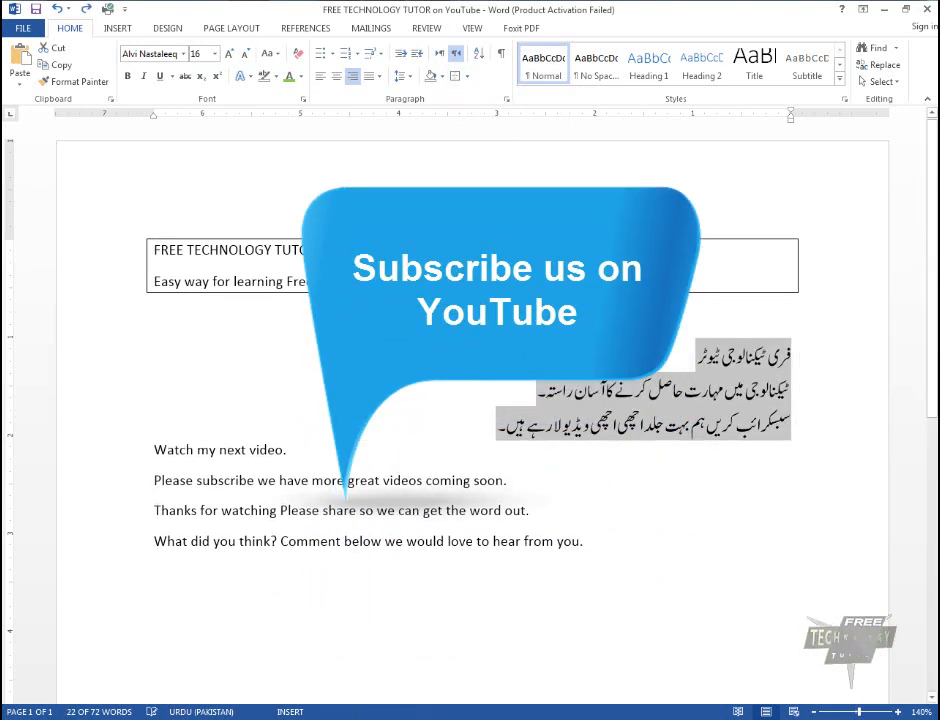
pyautogui.hotkey('ctrl', 'z')
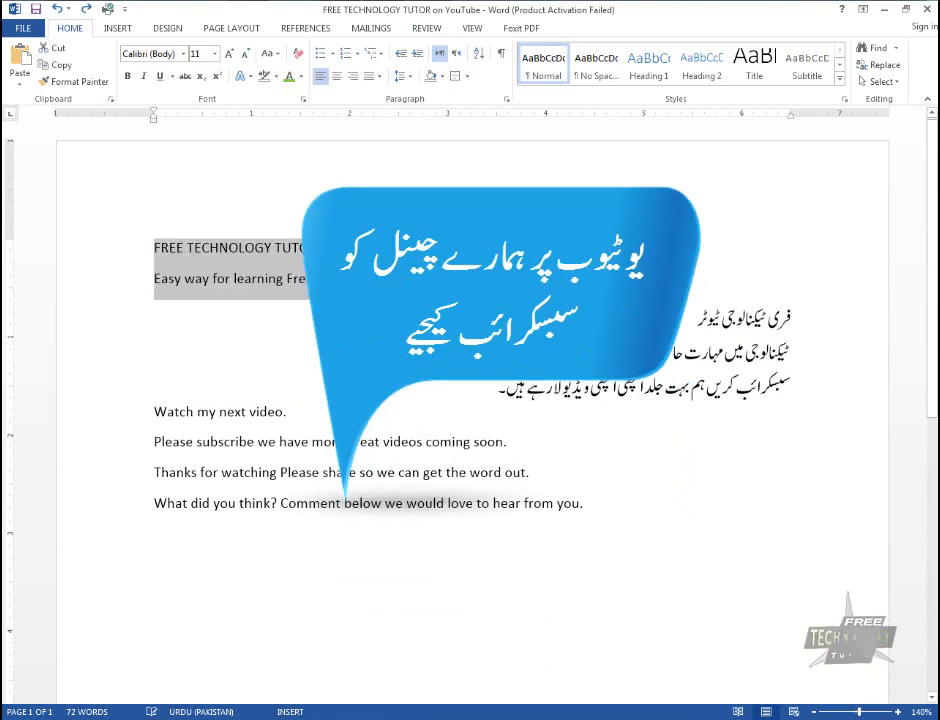
# Insert a horizontal line below the line "Easy way for learning Free Technology Skills"
pyautogui.click(614, 281)
pyautogui.click(467, 77)
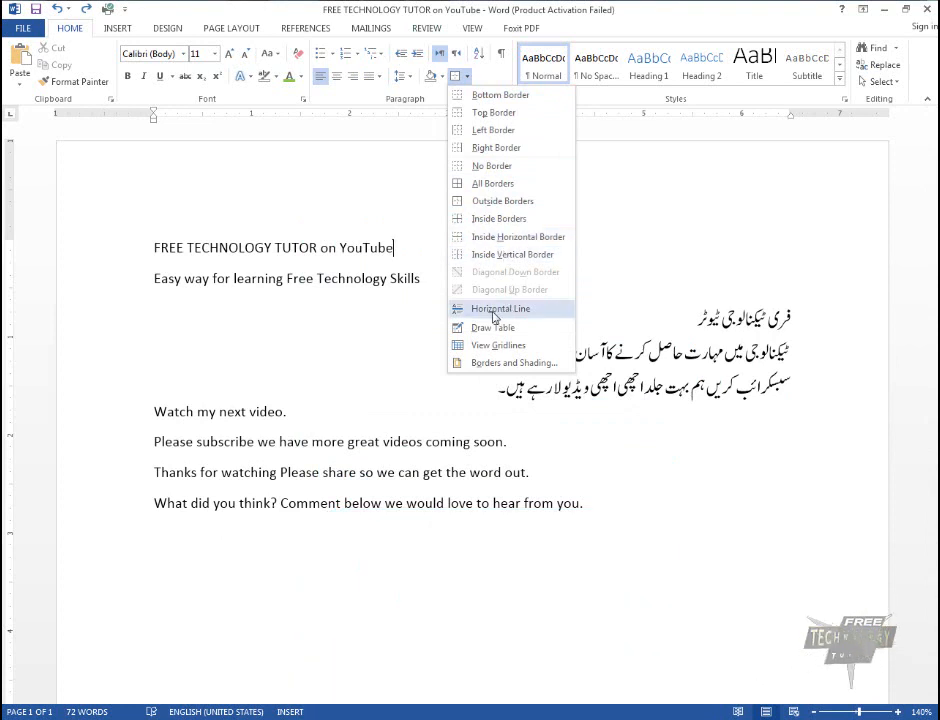
pyautogui.click(434, 309)
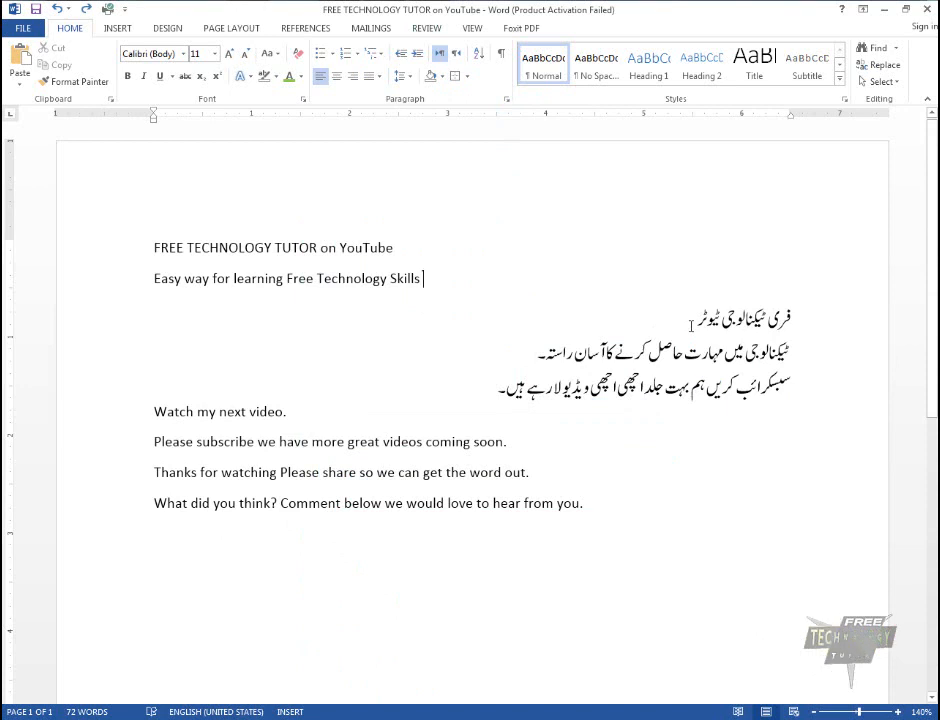
pyautogui.click(465, 77)
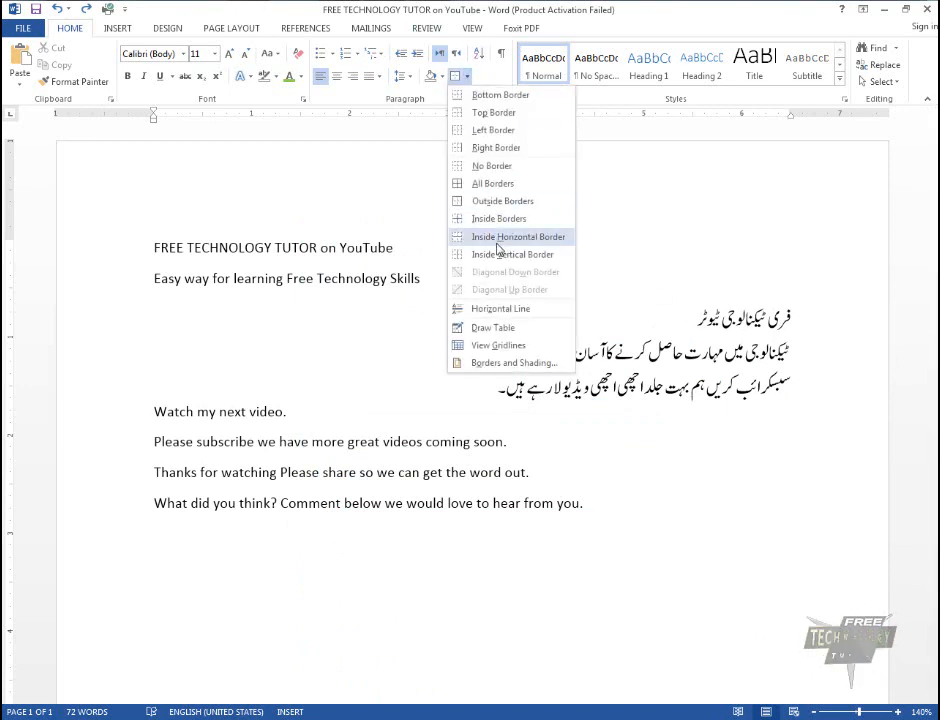
pyautogui.click(510, 307)
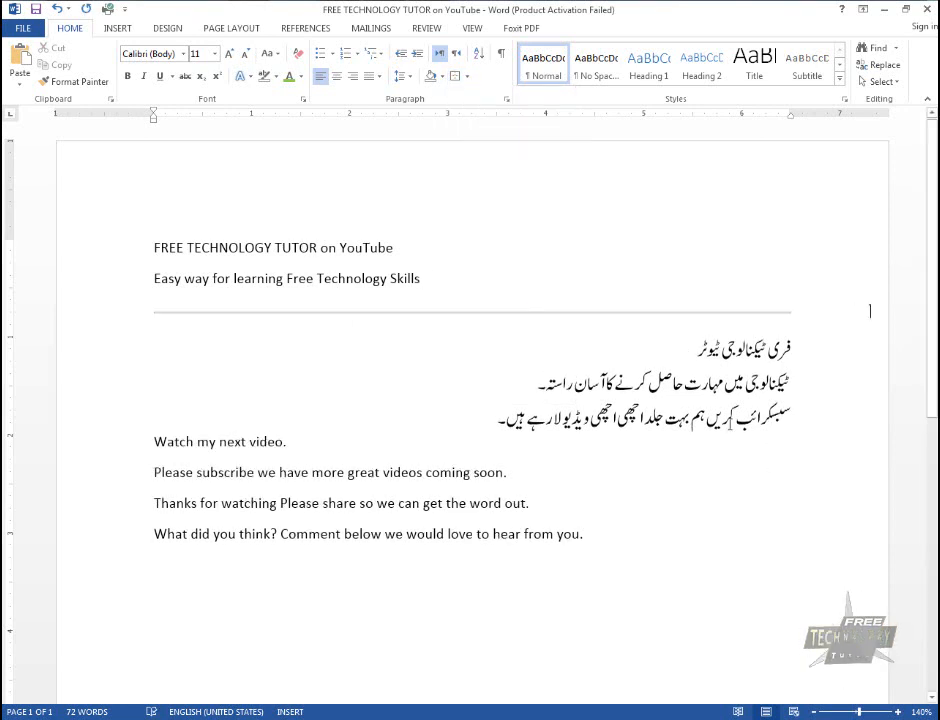
# Delete the horizontal line together with the empty paragraph it leaves above the Urdu text
pyautogui.click(465, 77)
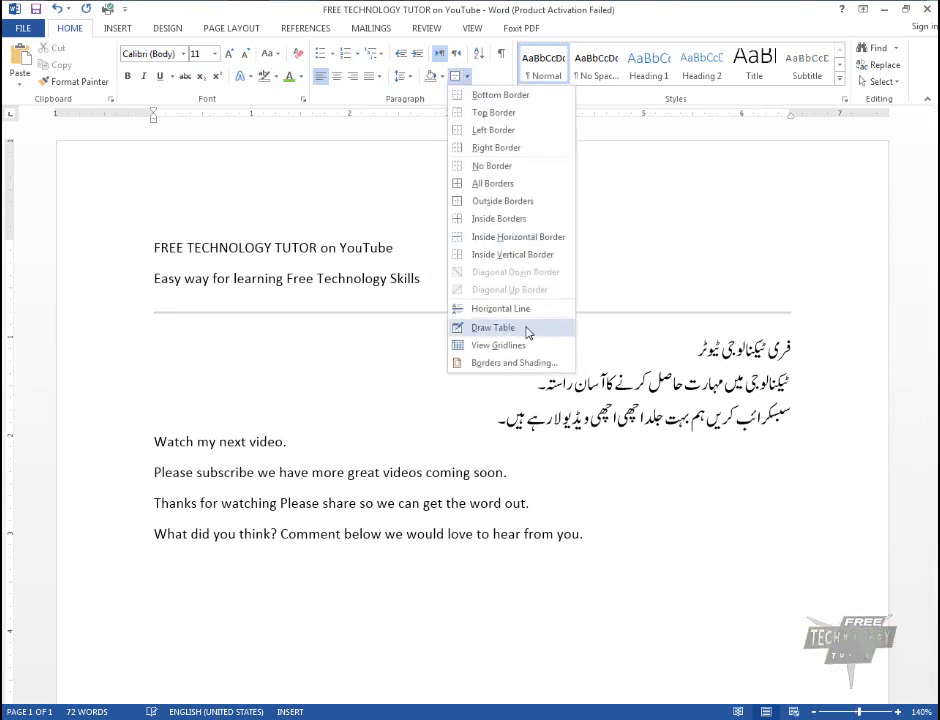
pyautogui.click(623, 312)
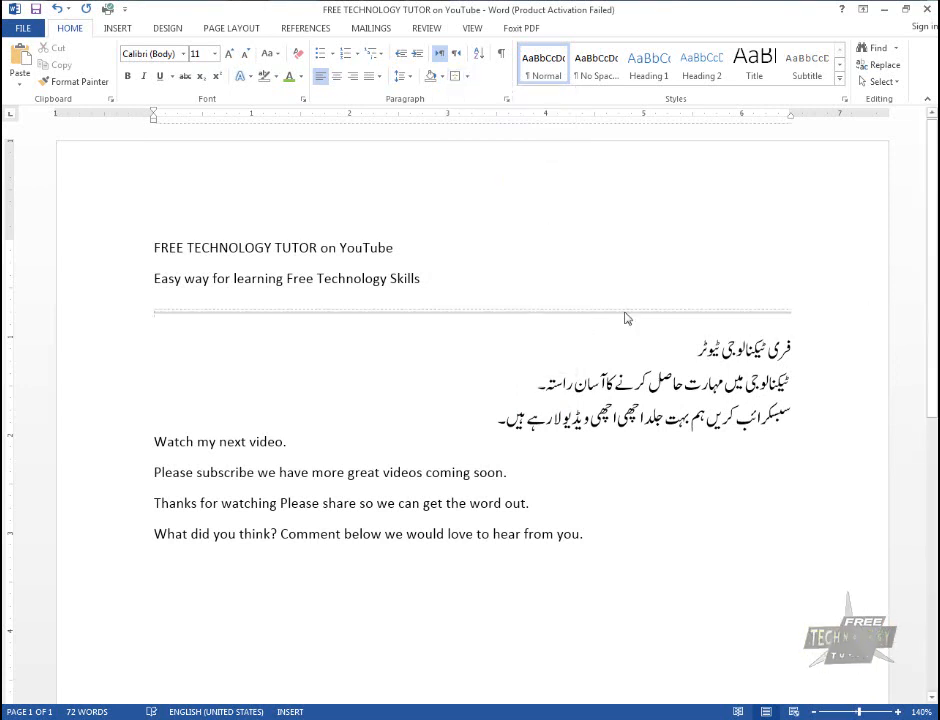
pyautogui.click(626, 314)
pyautogui.press('Delete')
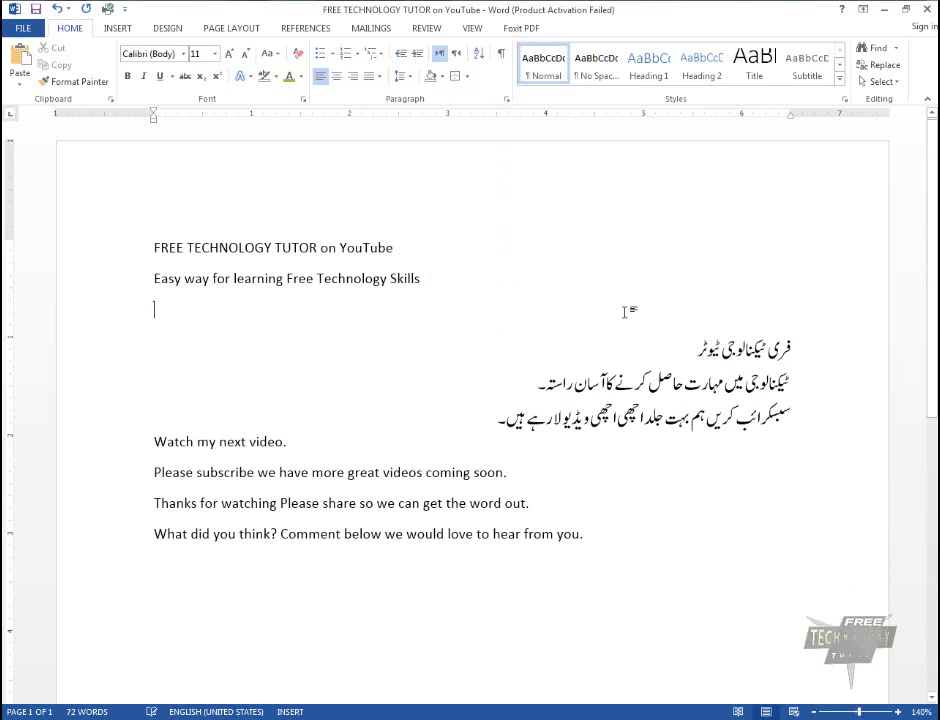
pyautogui.press('Delete')
# Open the Borders and Shading settings for the first Urdu paragraph and choose the Box border setting
pyautogui.click(468, 77)
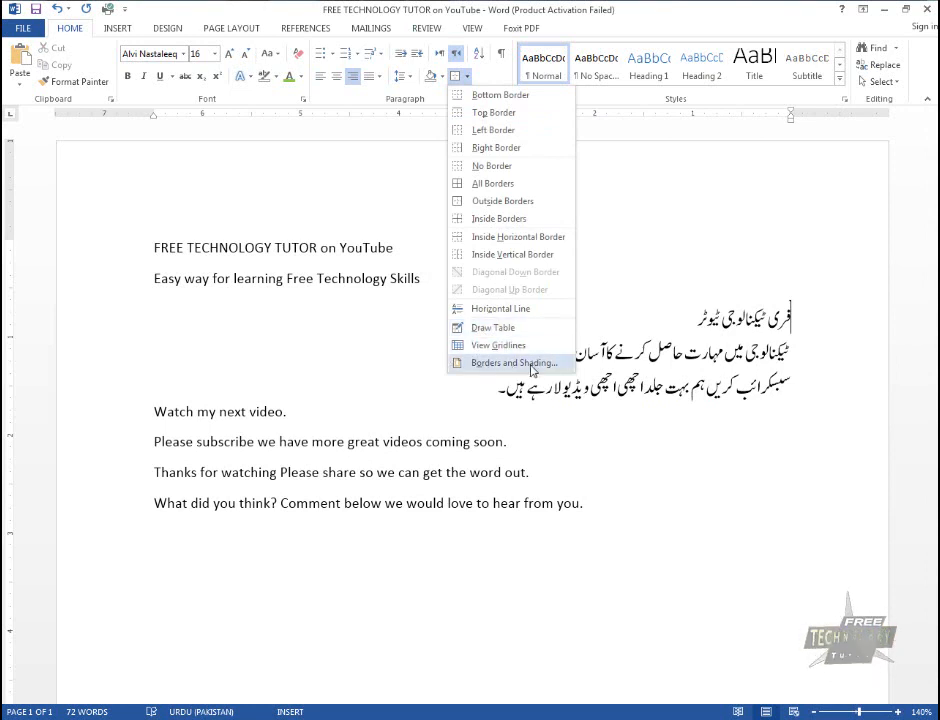
pyautogui.click(532, 364)
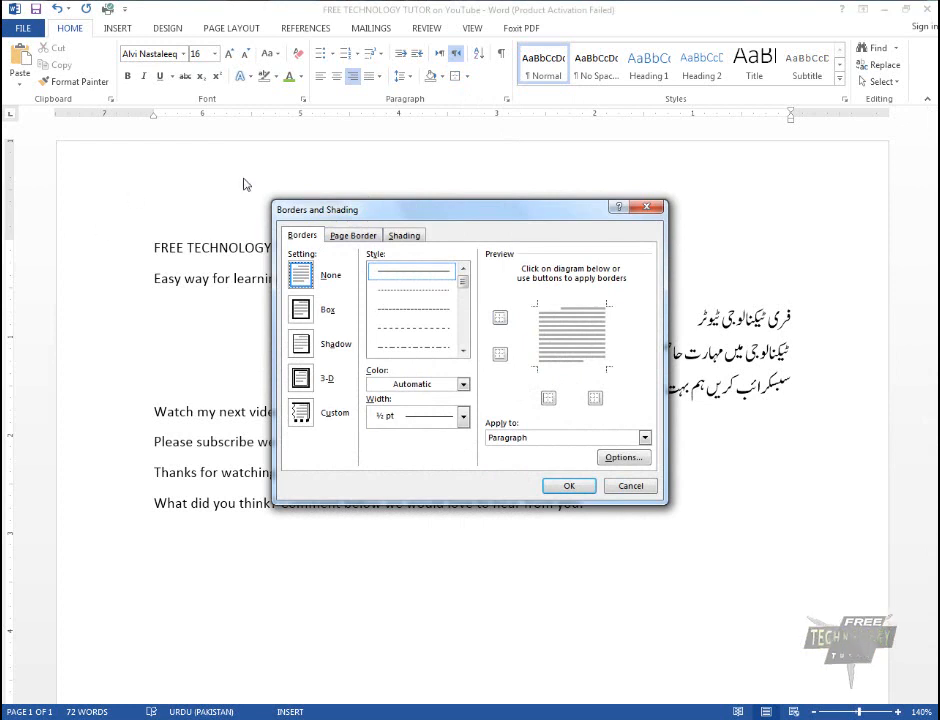
pyautogui.click(180, 252)
pyautogui.click(666, 585)
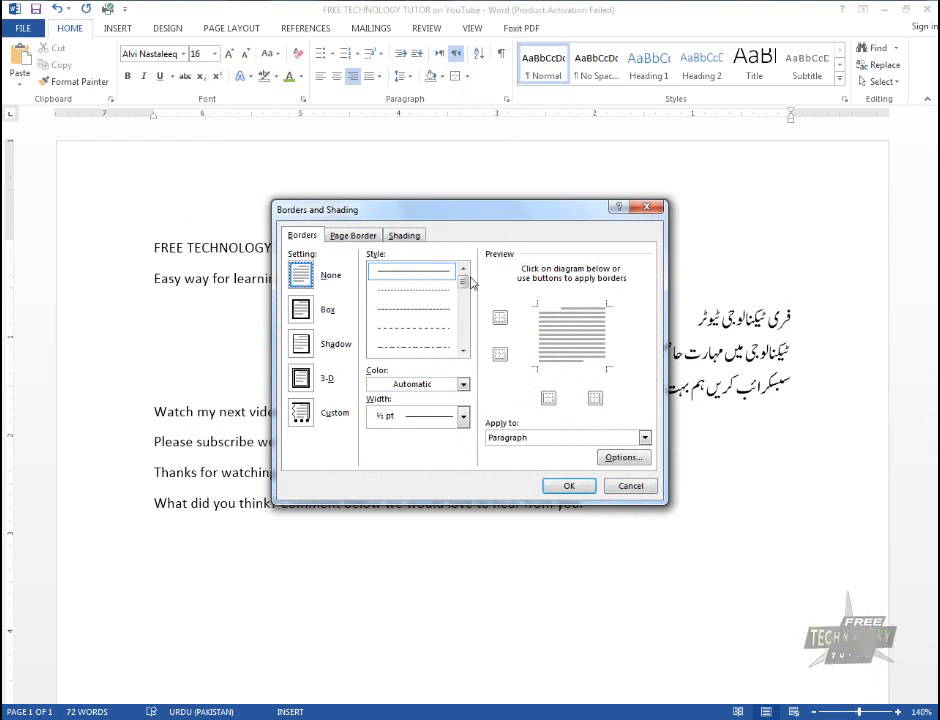
pyautogui.click(301, 316)
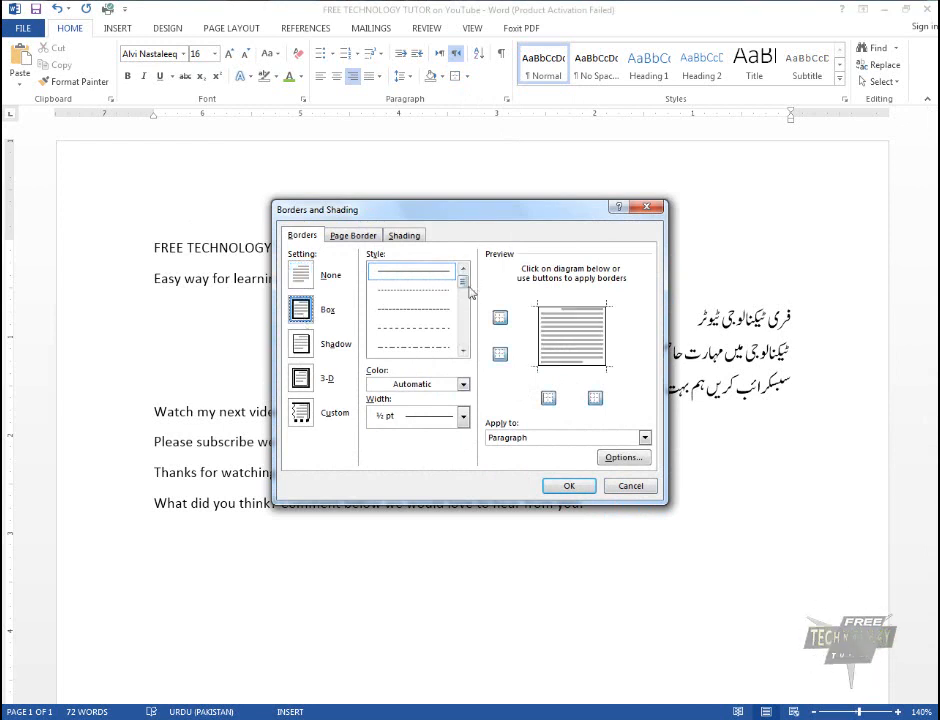
# Browse the border line styles, try the wavy line, and set the box border to the diagonally striped 3 pt style
pyautogui.moveTo(463, 283)
pyautogui.mouseDown()
pyautogui.moveTo(462, 336)
pyautogui.moveTo(462, 280)
pyautogui.moveTo(463, 288)
pyautogui.mouseUp()
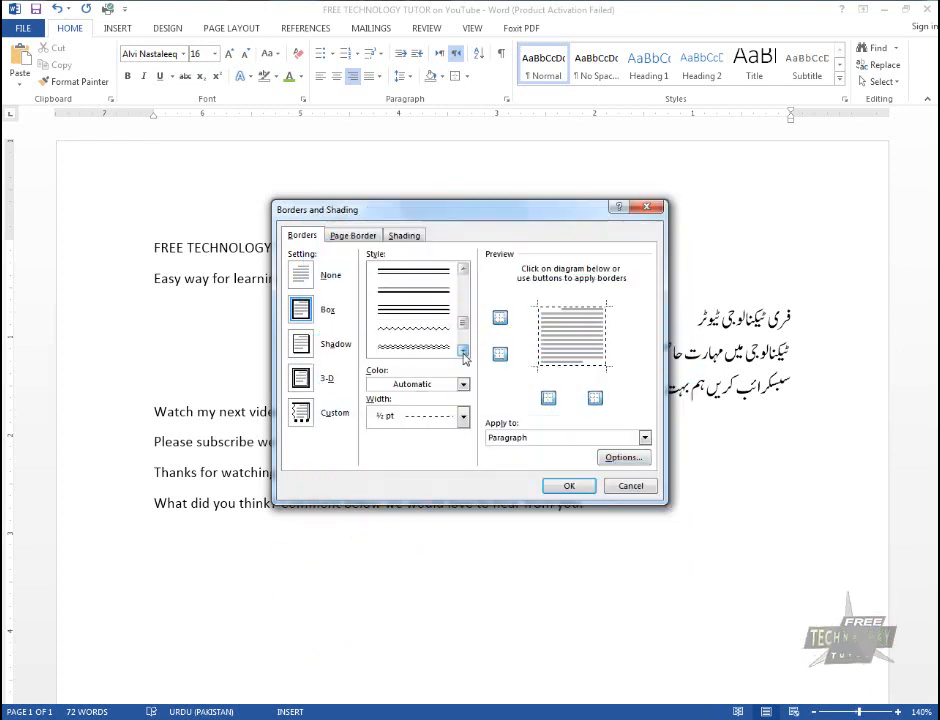
pyautogui.click(430, 346)
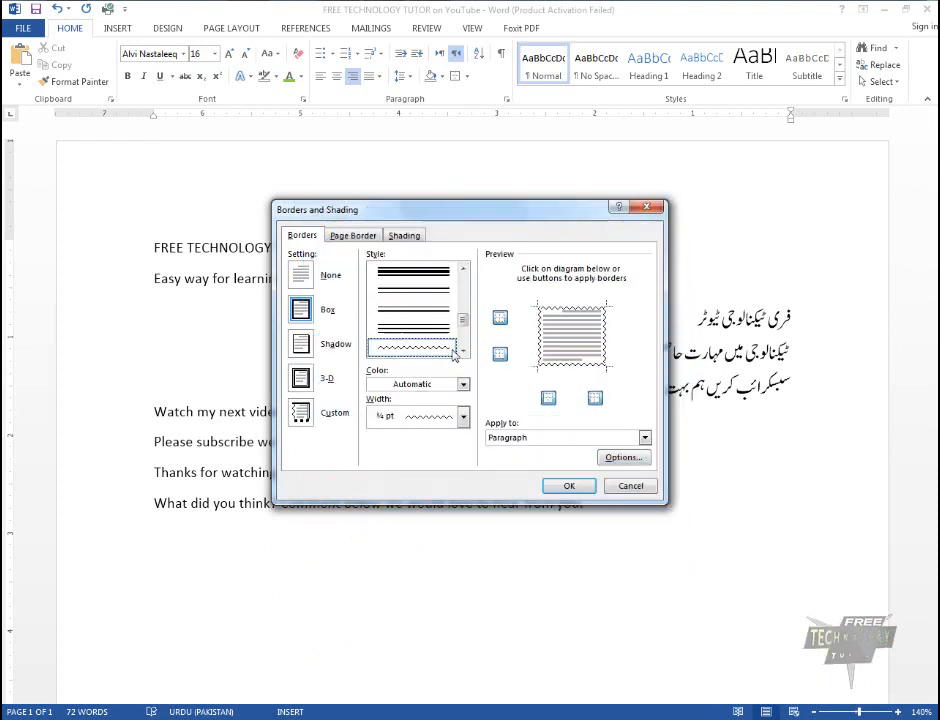
pyautogui.click(463, 351)
pyautogui.click(466, 354)
pyautogui.click(466, 354)
pyautogui.click(466, 354)
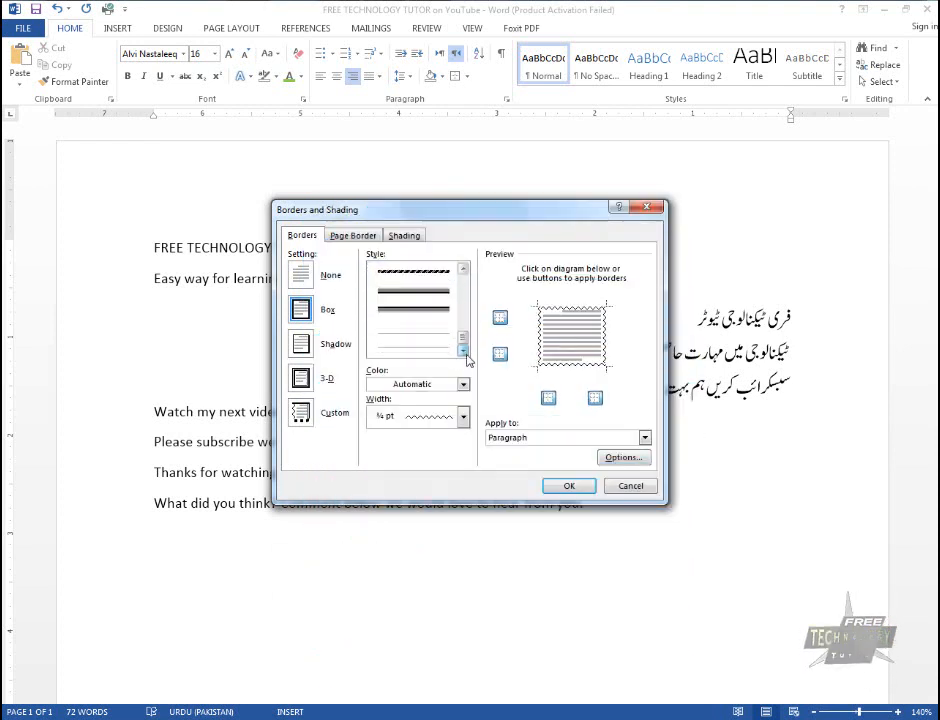
pyautogui.click(464, 273)
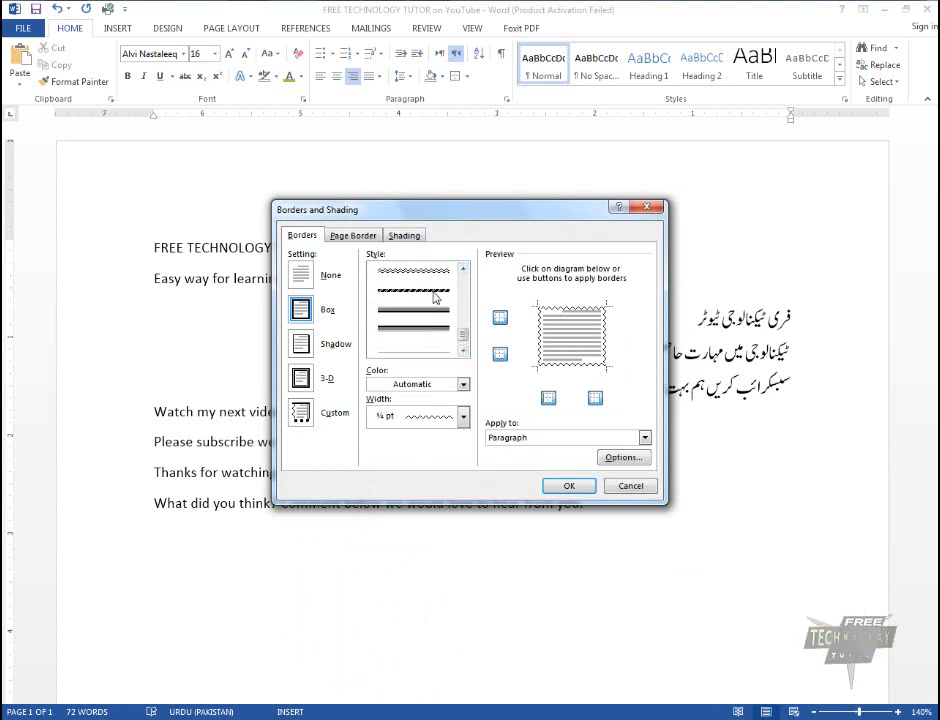
pyautogui.click(435, 296)
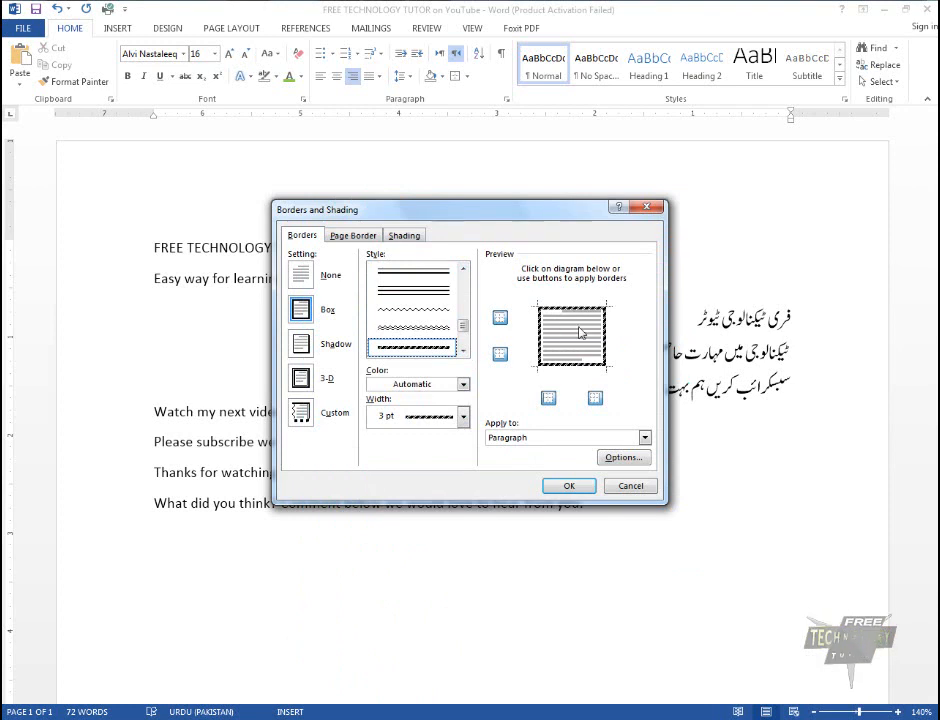
# Remove all four sides of the striped border in the preview and add each side back
pyautogui.click(595, 399)
pyautogui.click(550, 400)
pyautogui.click(500, 355)
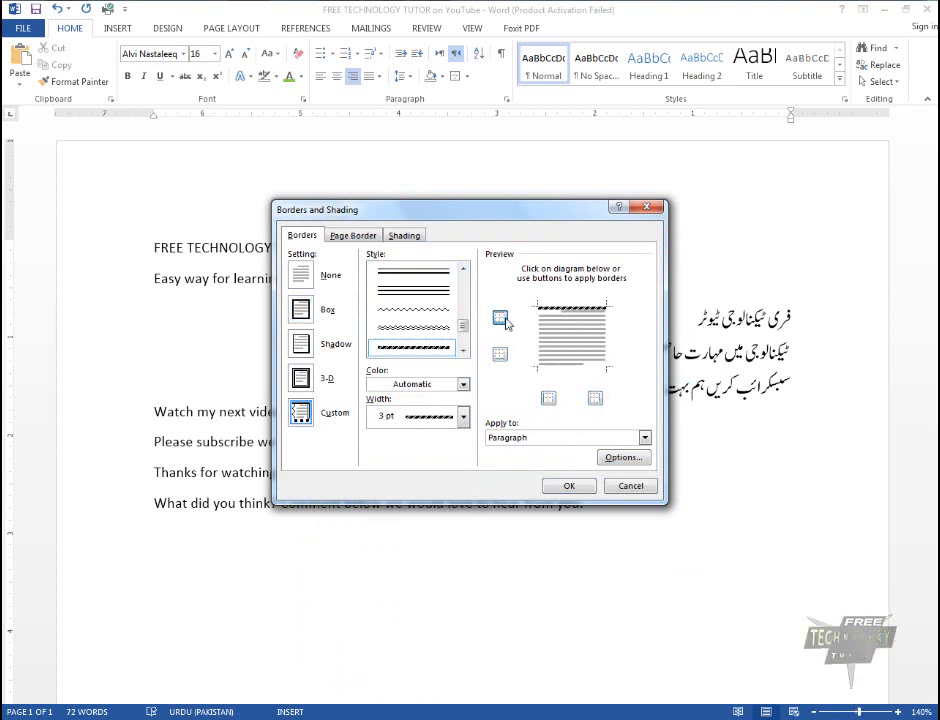
pyautogui.click(501, 318)
pyautogui.click(501, 318)
pyautogui.click(501, 357)
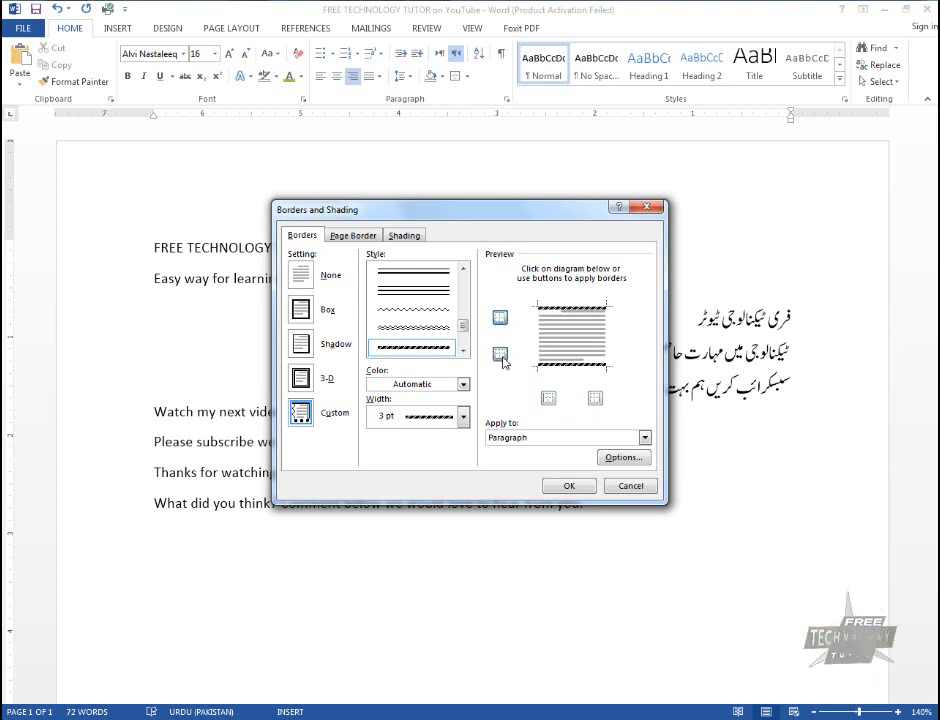
pyautogui.click(547, 396)
pyautogui.click(594, 400)
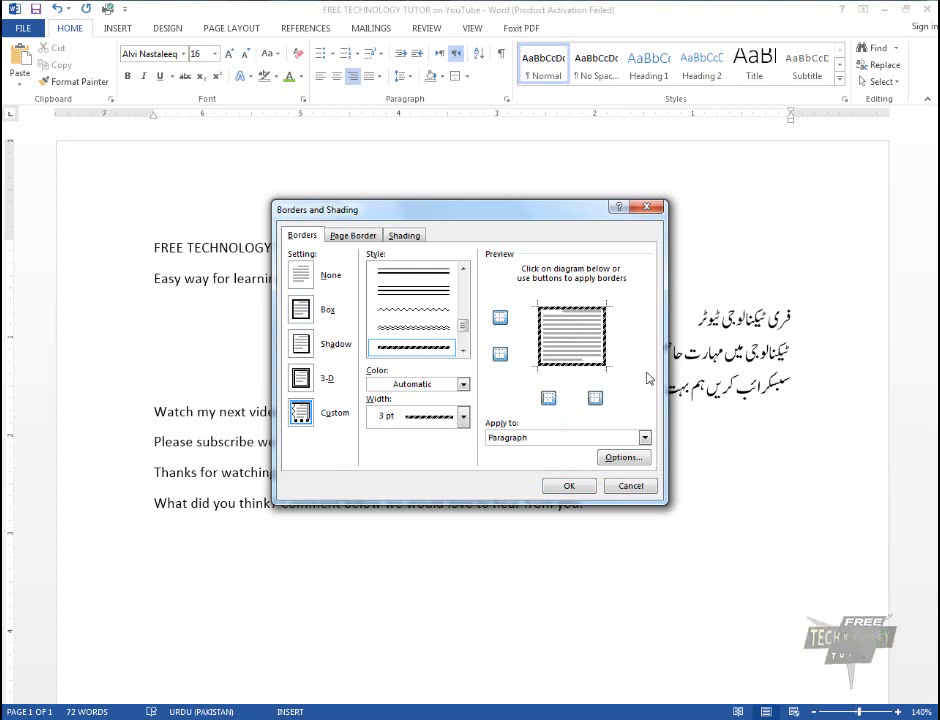
# Set the border colour to the orange theme colour and choose the 3 pt width
pyautogui.click(462, 384)
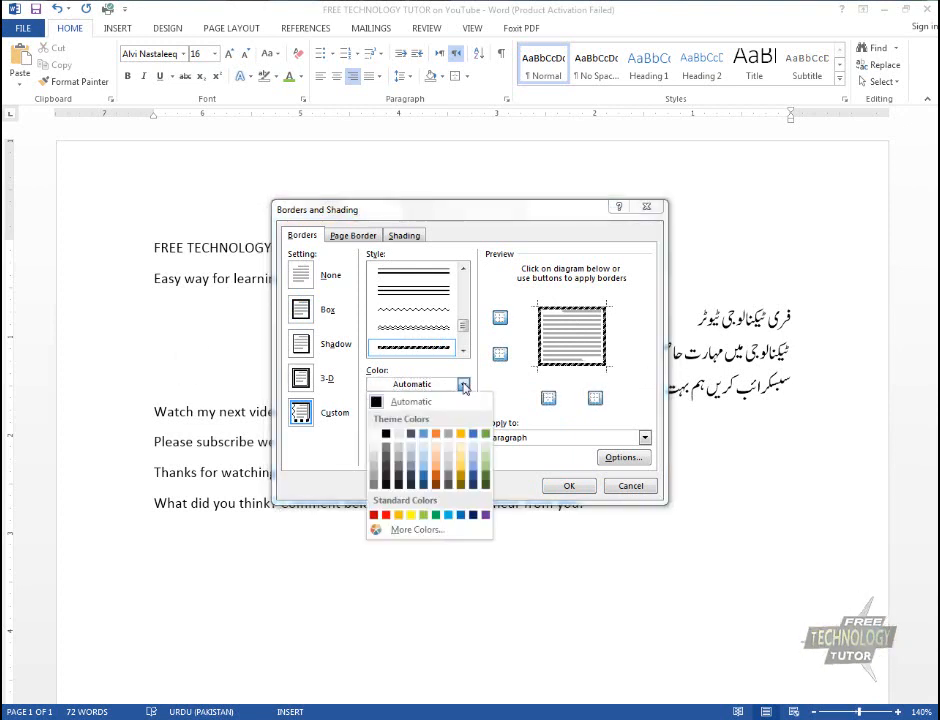
pyautogui.click(436, 441)
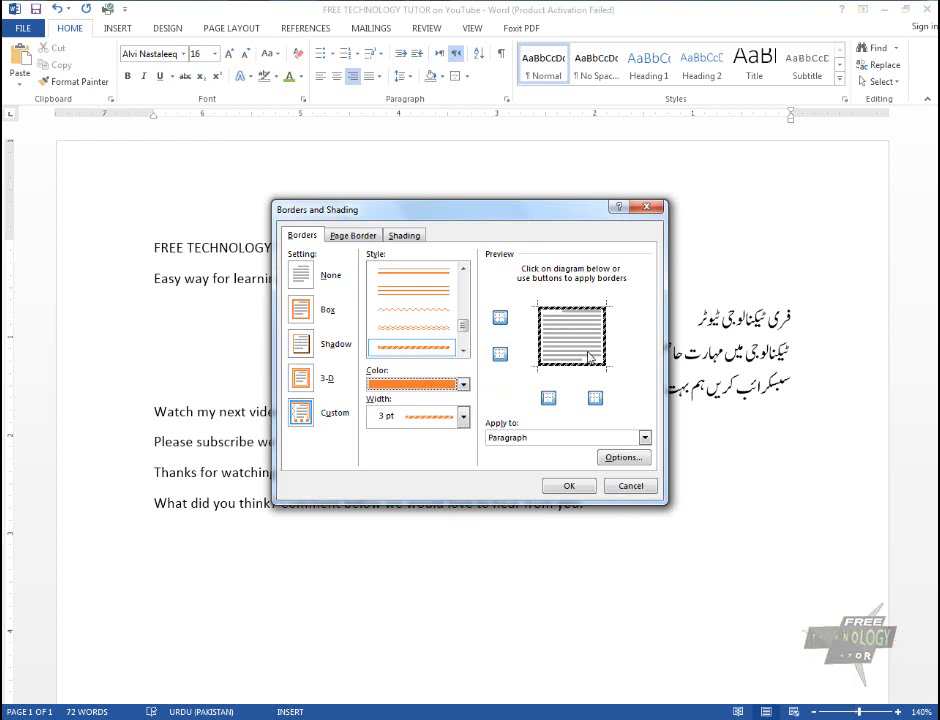
pyautogui.click(464, 417)
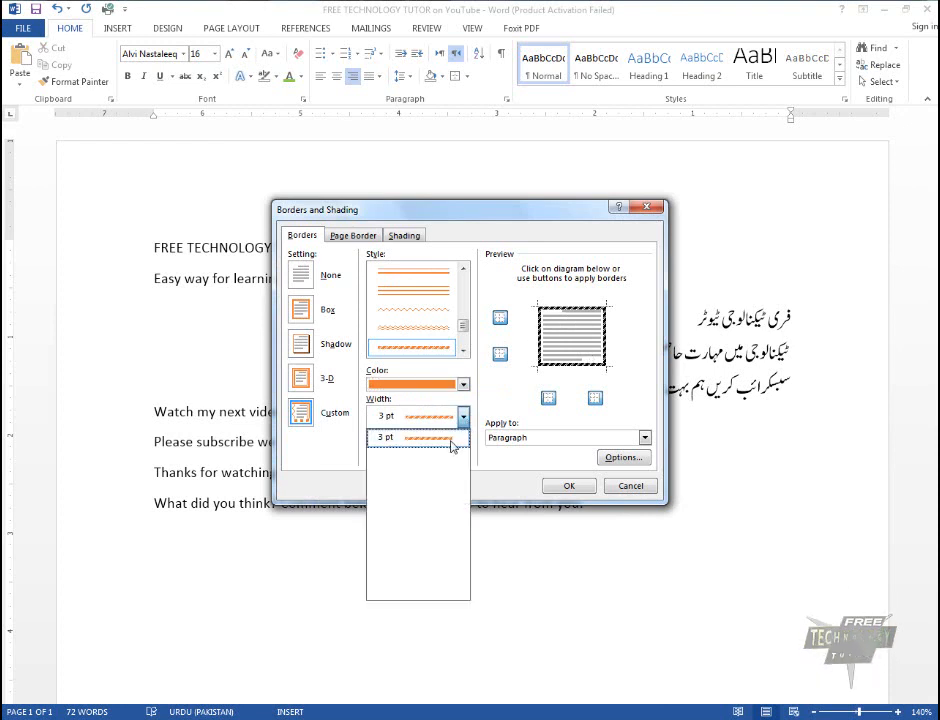
pyautogui.click(452, 440)
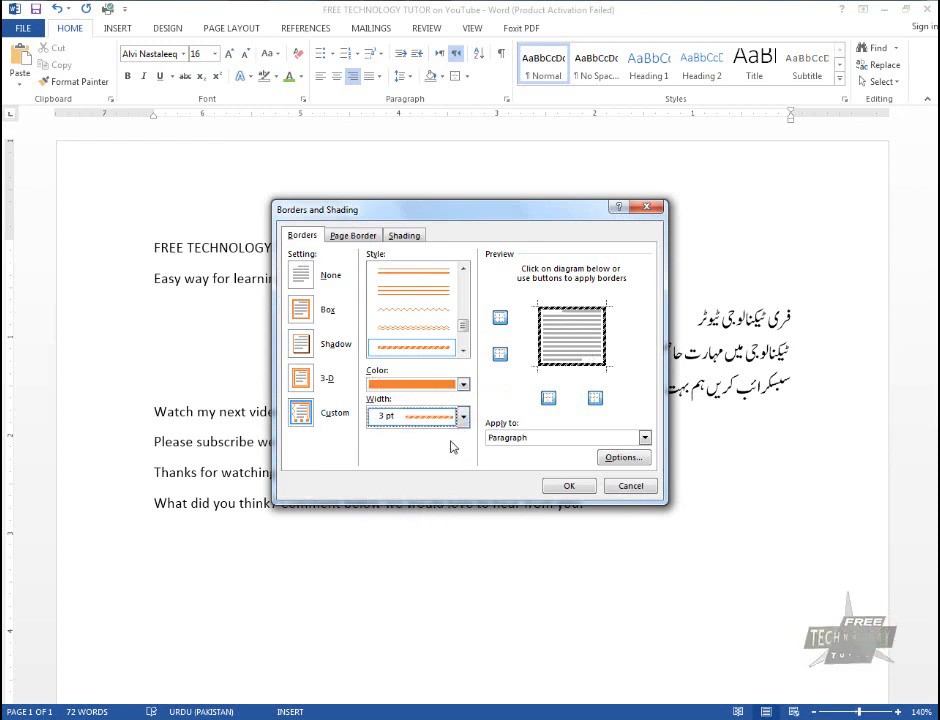
pyautogui.click(464, 417)
pyautogui.click(464, 417)
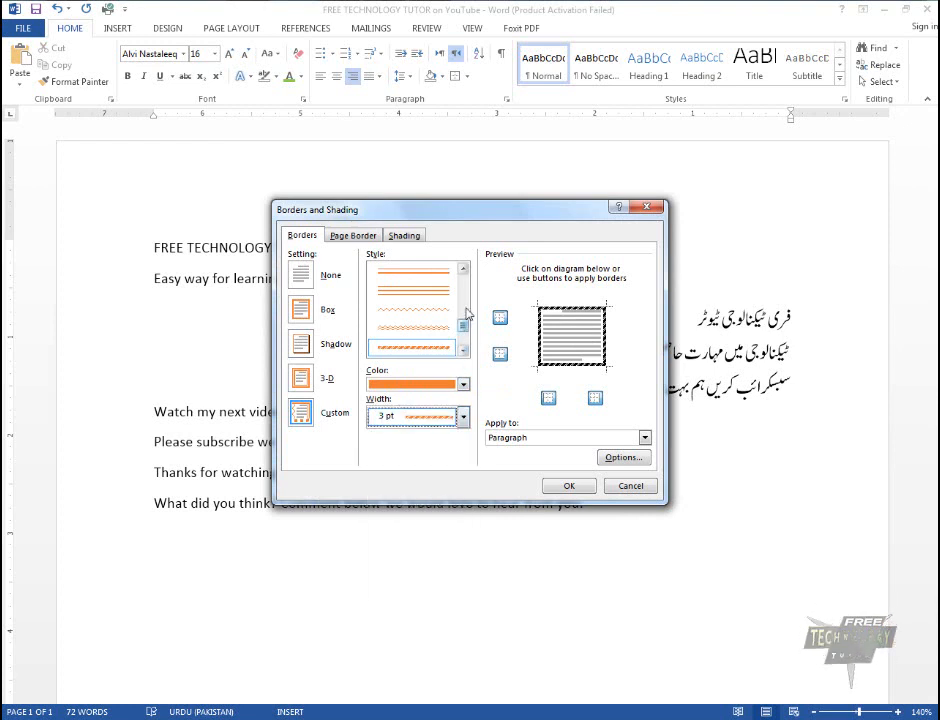
# Check the widths available for the plain single line style, and return to the diagonally striped 3 pt style
pyautogui.scroll(3, 450, 290)
pyautogui.click(434, 271)
pyautogui.click(463, 417)
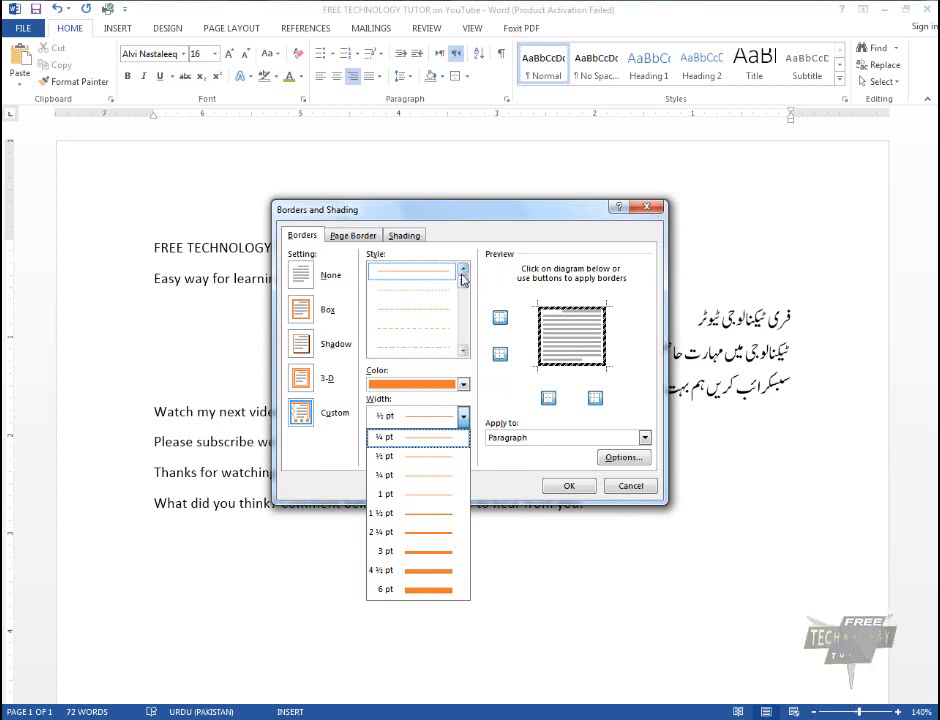
pyautogui.moveTo(462, 281); pyautogui.dragTo(463, 334)
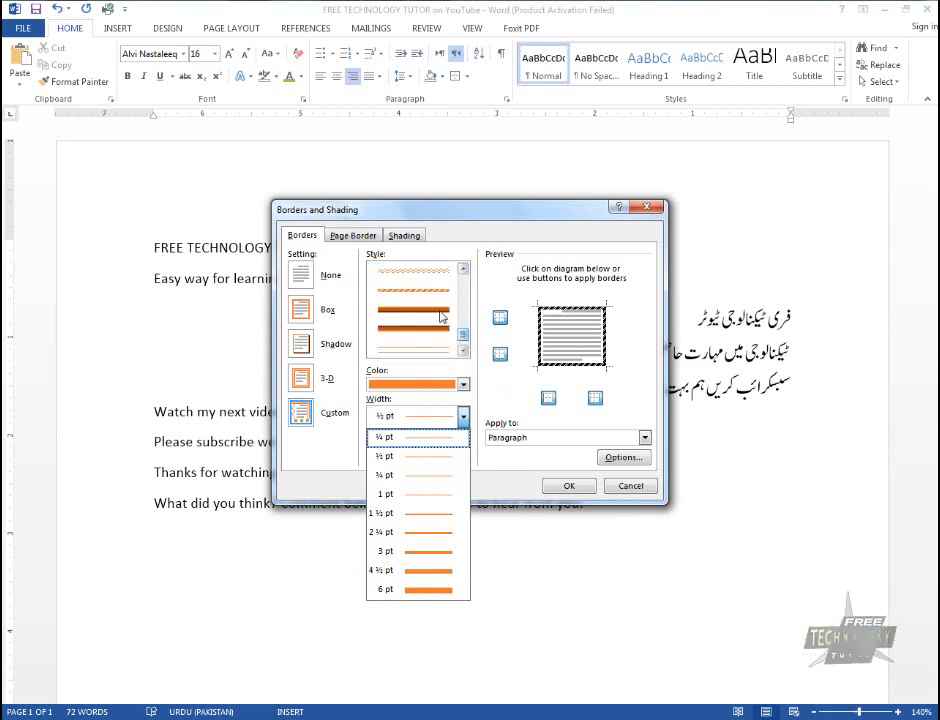
pyautogui.click(433, 291)
pyautogui.click(461, 418)
pyautogui.click(461, 418)
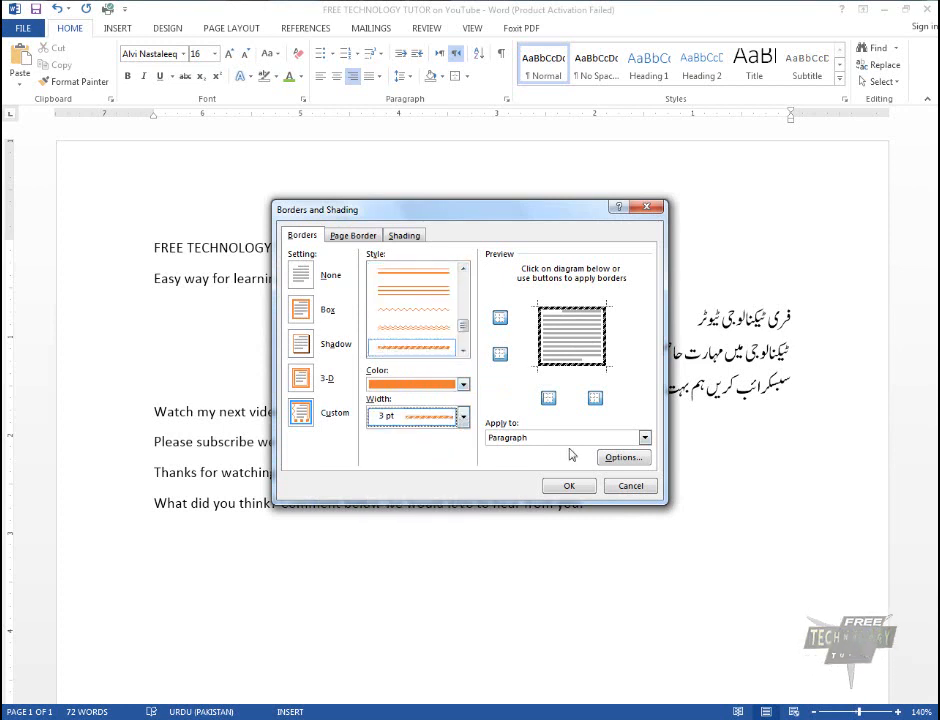
# Apply the diagonally striped 3 pt box border to the paragraph
pyautogui.click(576, 440)
pyautogui.click(576, 448)
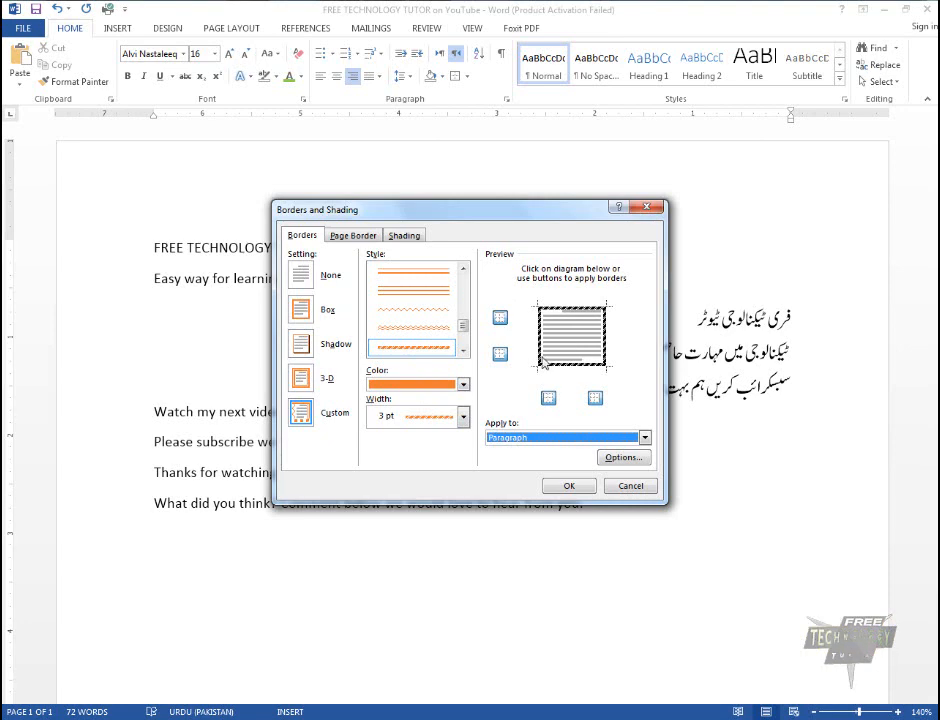
pyautogui.click(571, 486)
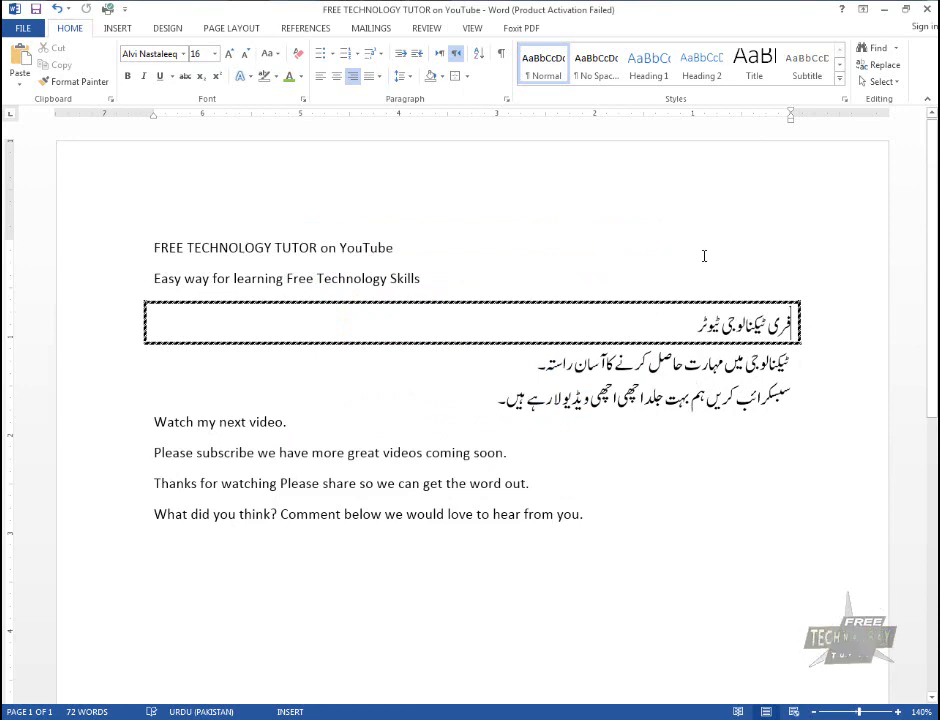
pyautogui.click(506, 104)
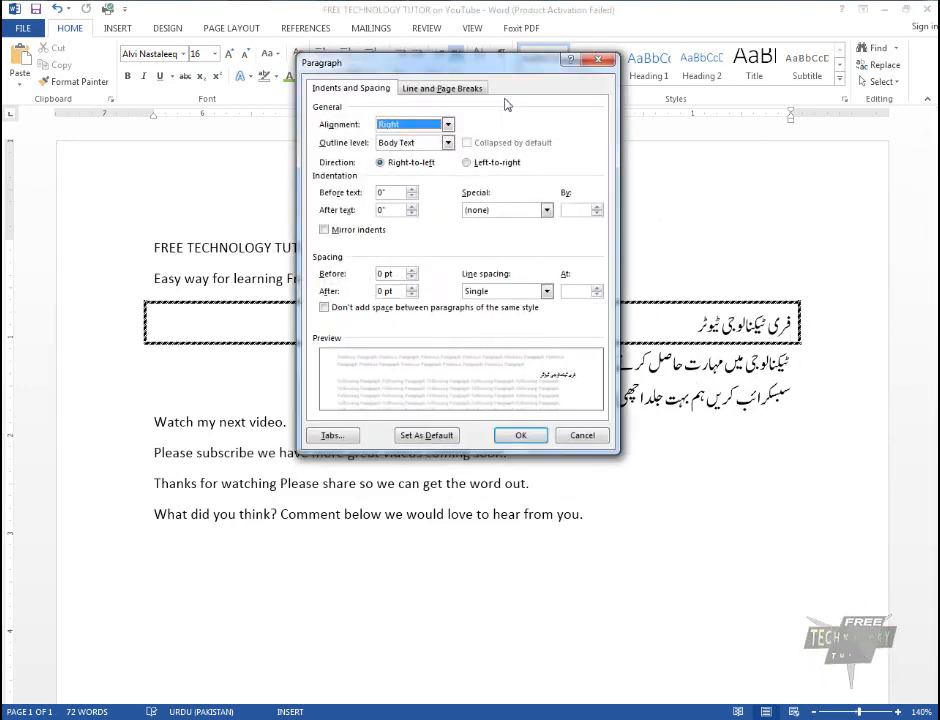
pyautogui.click(425, 88)
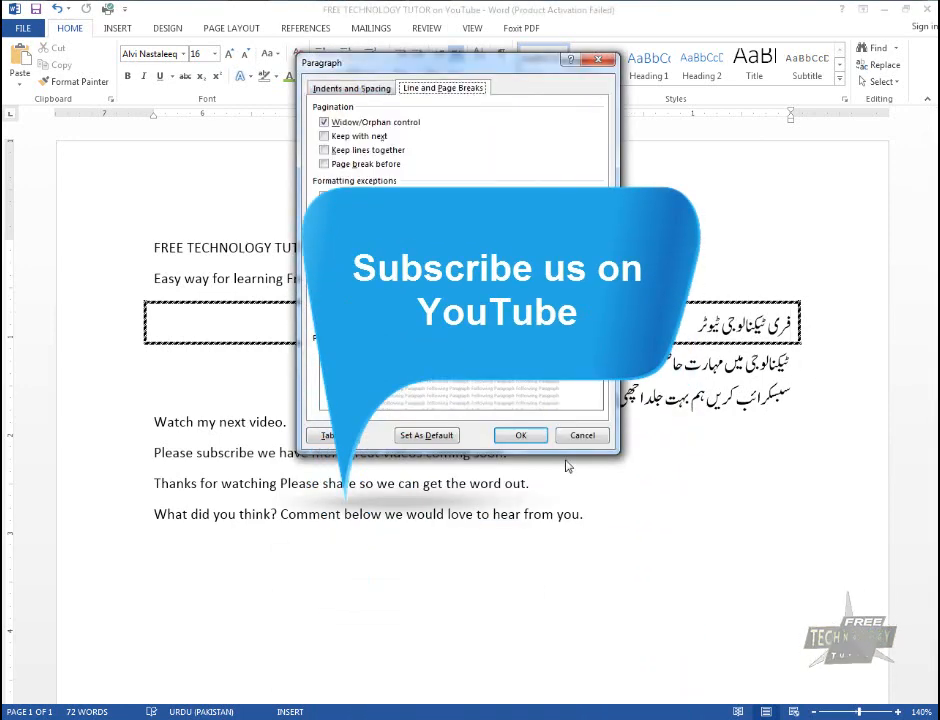
pyautogui.click(589, 442)
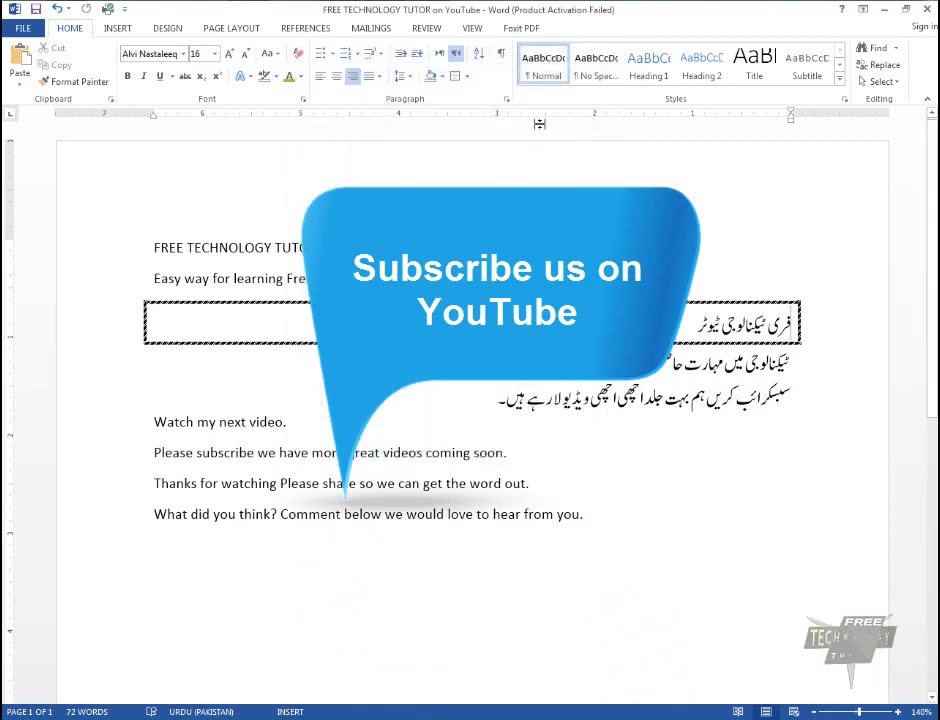
# Give the first Urdu paragraph's striped border the Shadow setting and the orange colour
pyautogui.click(466, 78)
pyautogui.click(466, 78)
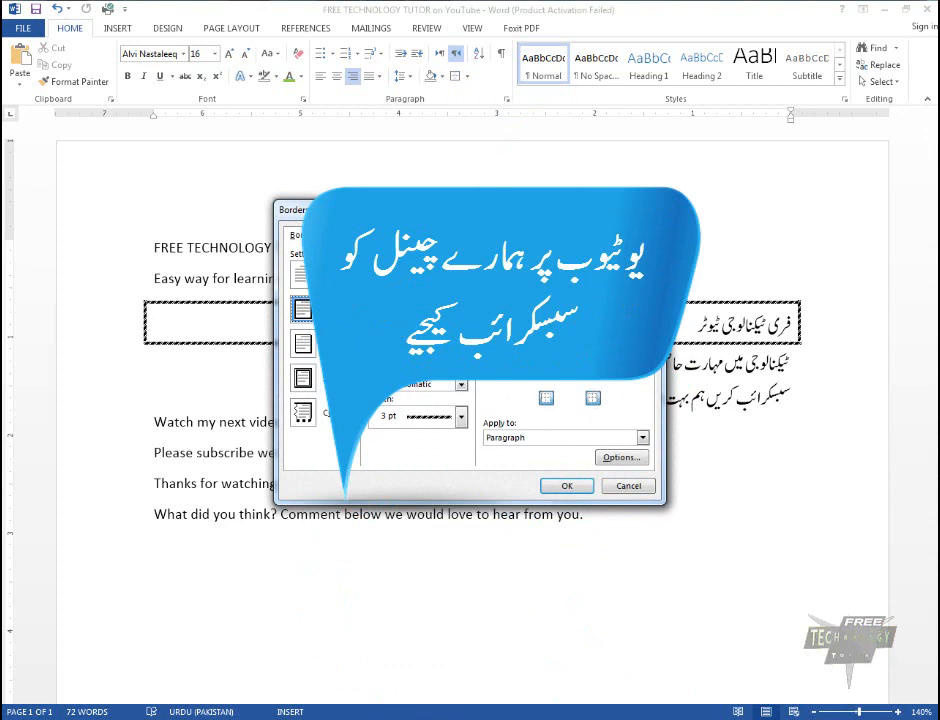
pyautogui.click(305, 343)
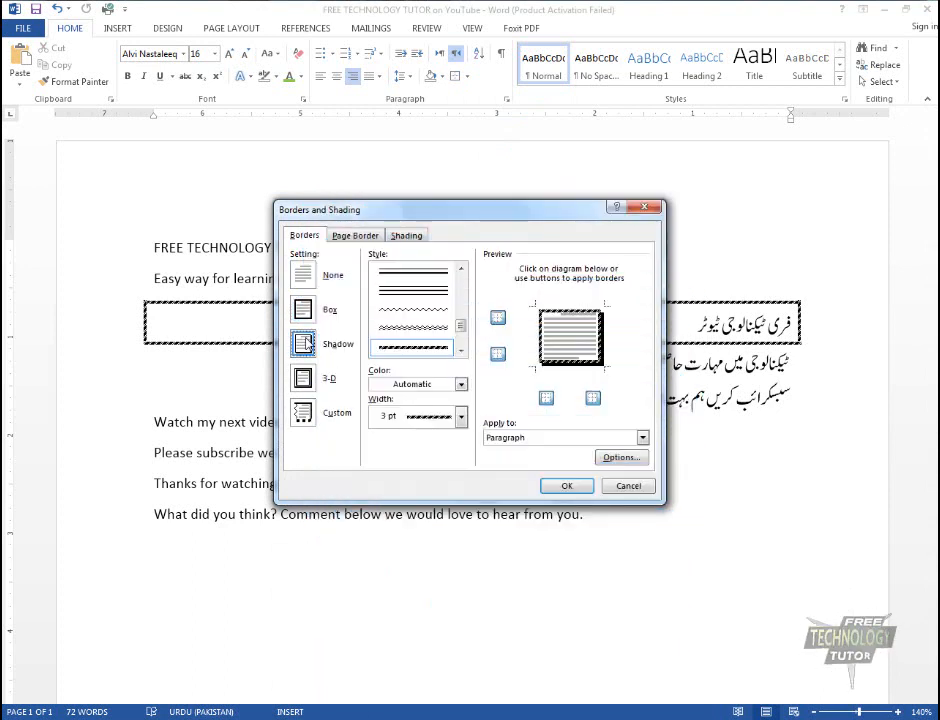
pyautogui.click(460, 384)
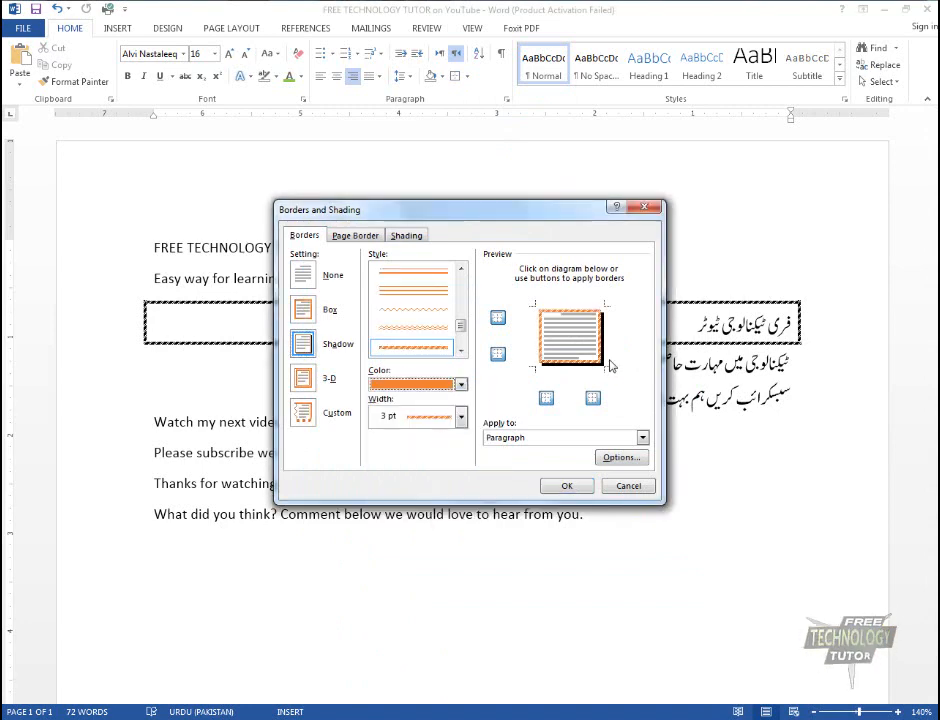
pyautogui.click(566, 485)
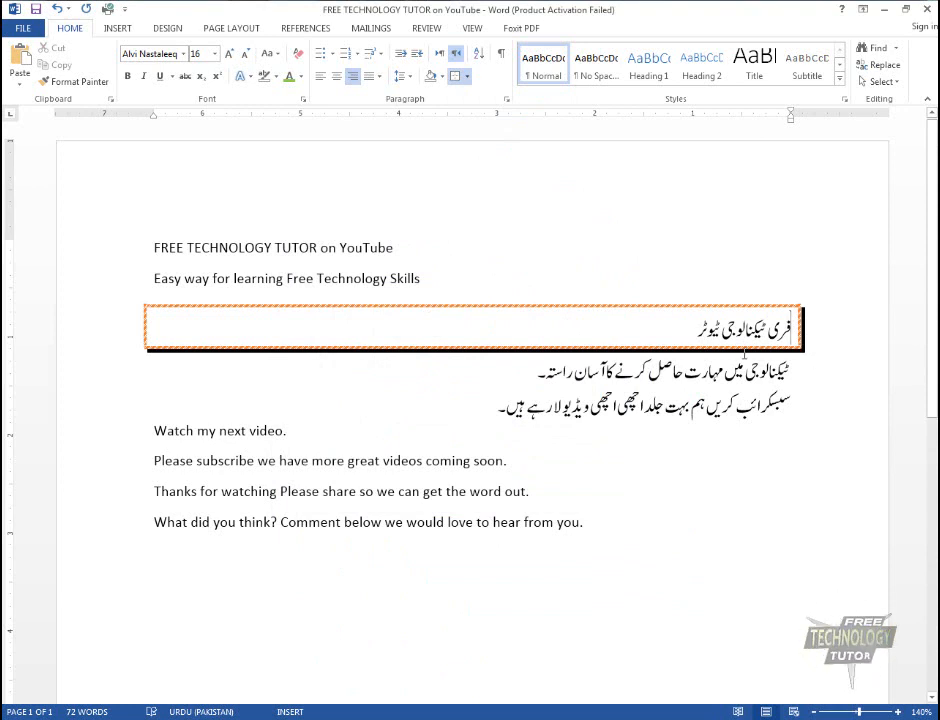
# Change the first Urdu paragraph's border to the 3-D setting with the orange diagonally striped 3 pt style
pyautogui.click(466, 76)
pyautogui.click(495, 362)
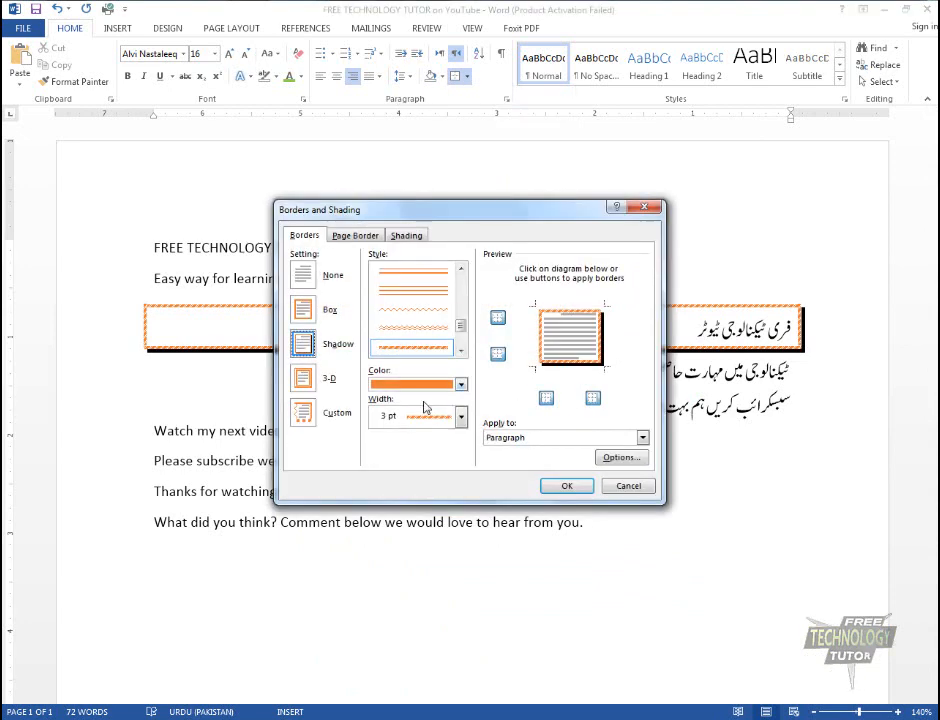
pyautogui.click(329, 380)
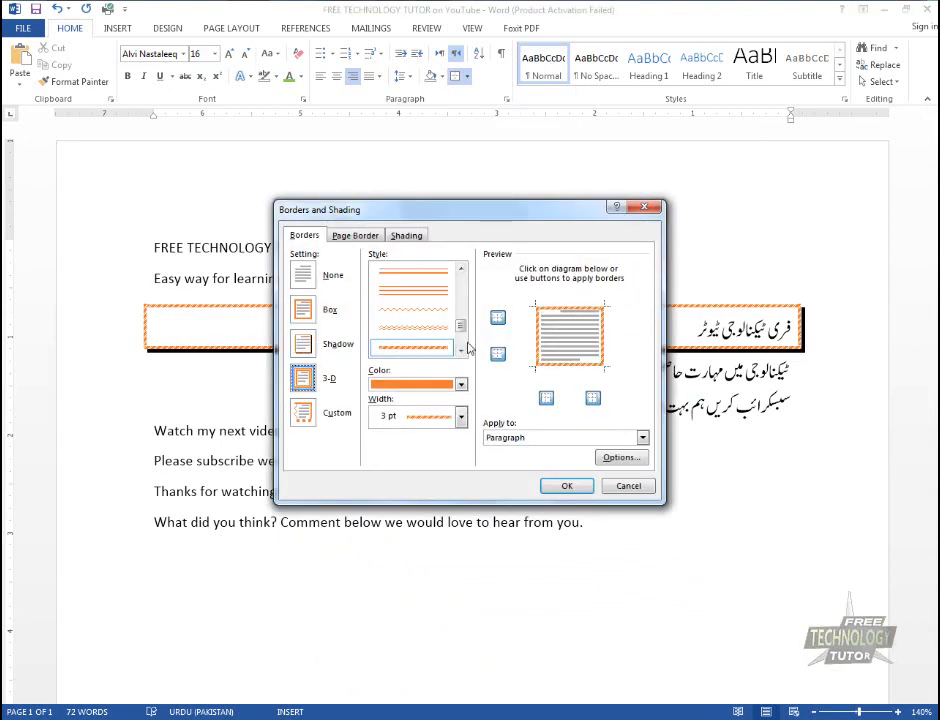
pyautogui.moveTo(463, 328); pyautogui.dragTo(464, 349)
pyautogui.click(436, 348)
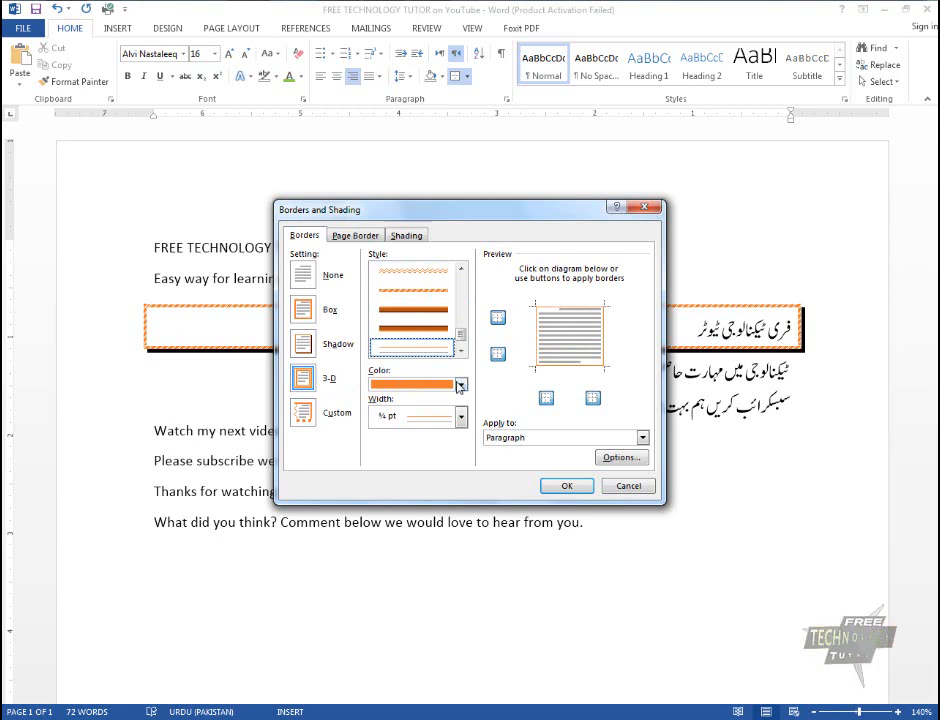
pyautogui.click(427, 295)
pyautogui.click(570, 486)
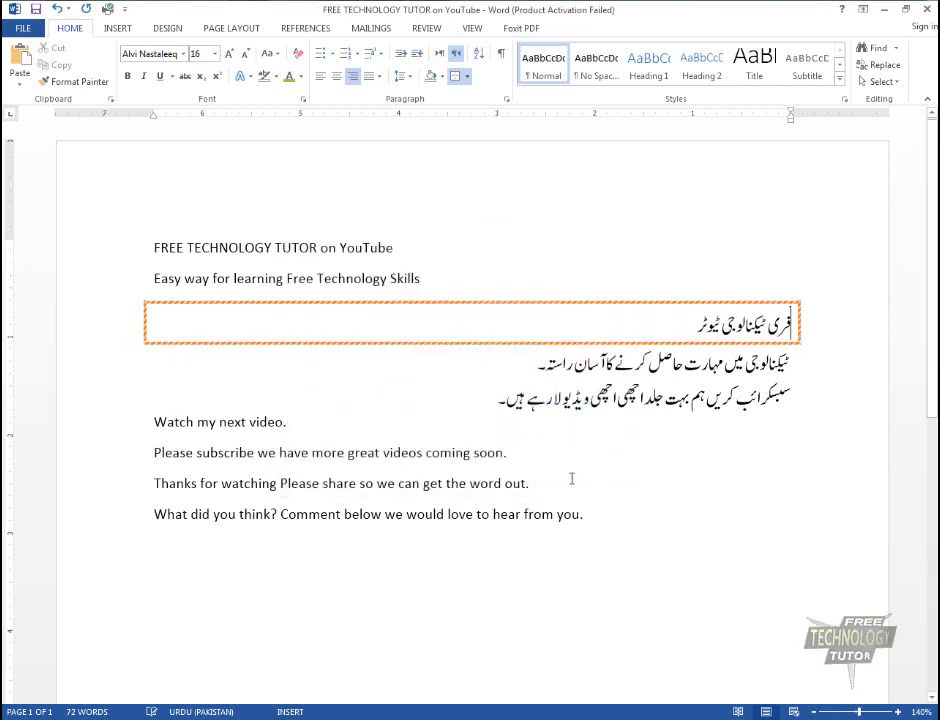
# Reopen the Borders and Shading settings, choose the 3-D setting again and keep Paragraph as the apply-to target
pyautogui.click(468, 79)
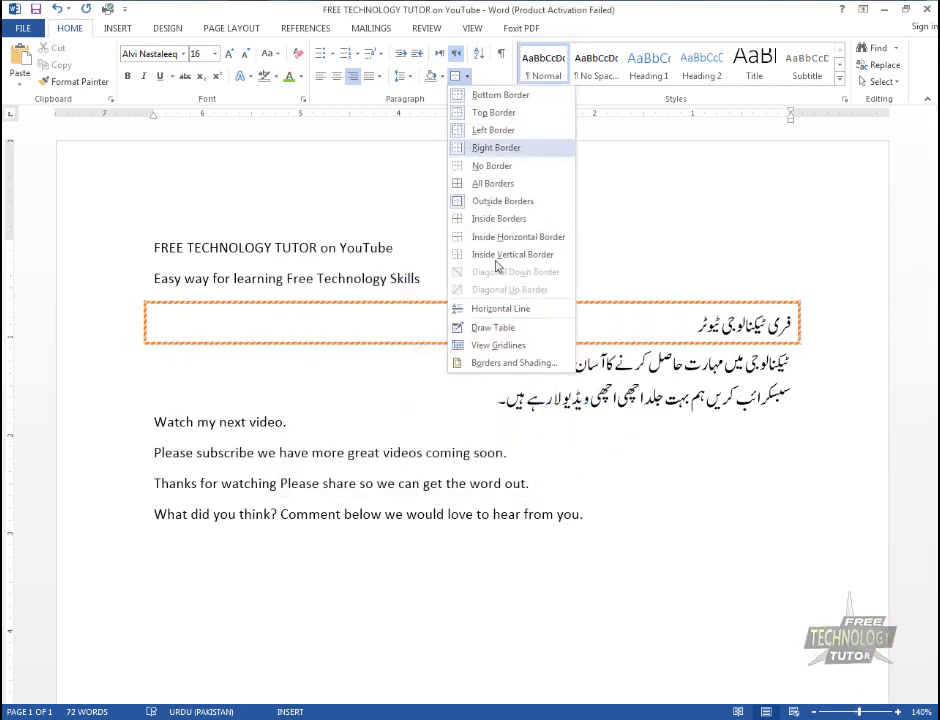
pyautogui.click(505, 364)
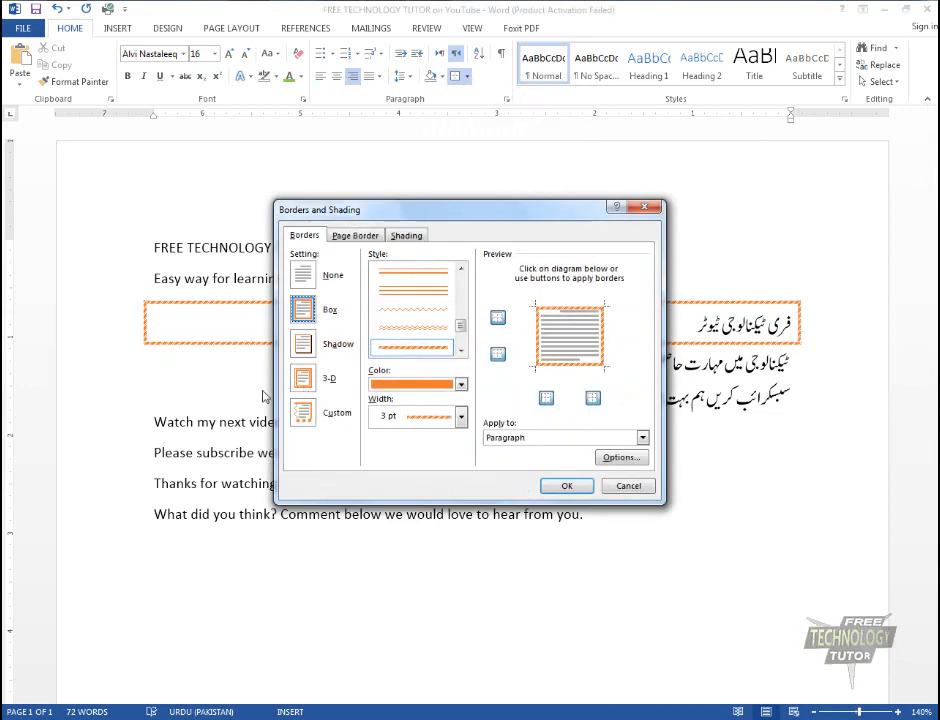
pyautogui.click(302, 378)
pyautogui.scroll(5, 430, 310)
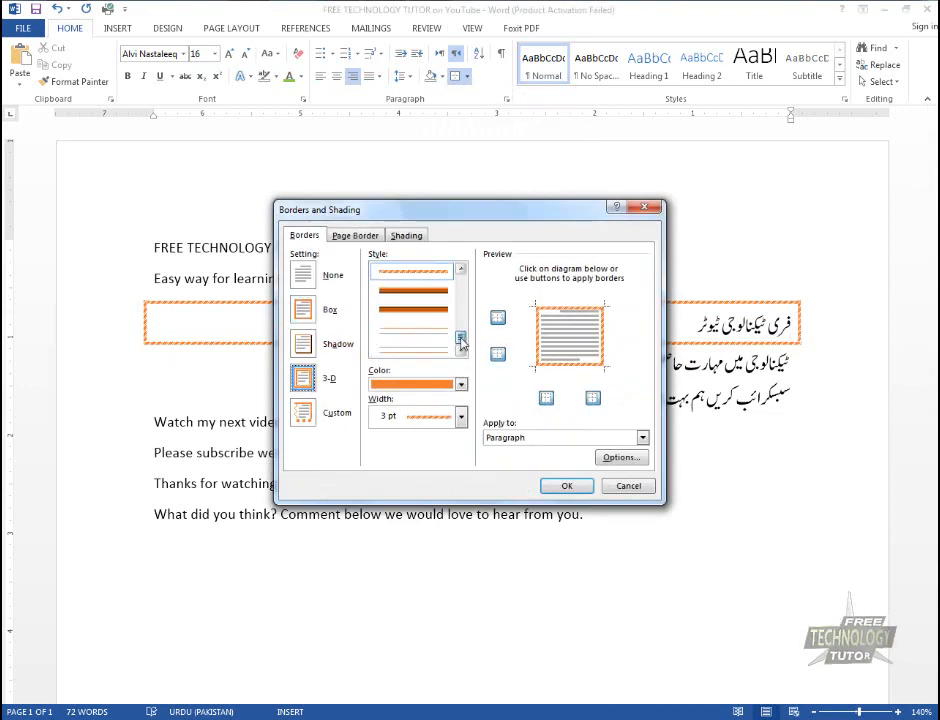
pyautogui.click(461, 416)
pyautogui.click(336, 425)
pyautogui.click(560, 437)
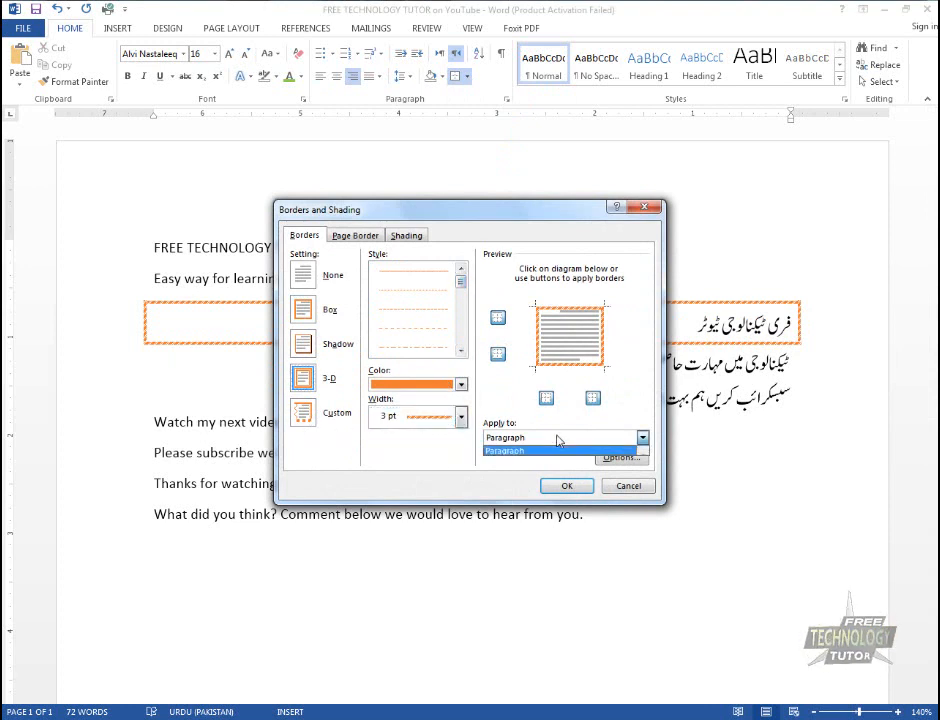
pyautogui.click(604, 448)
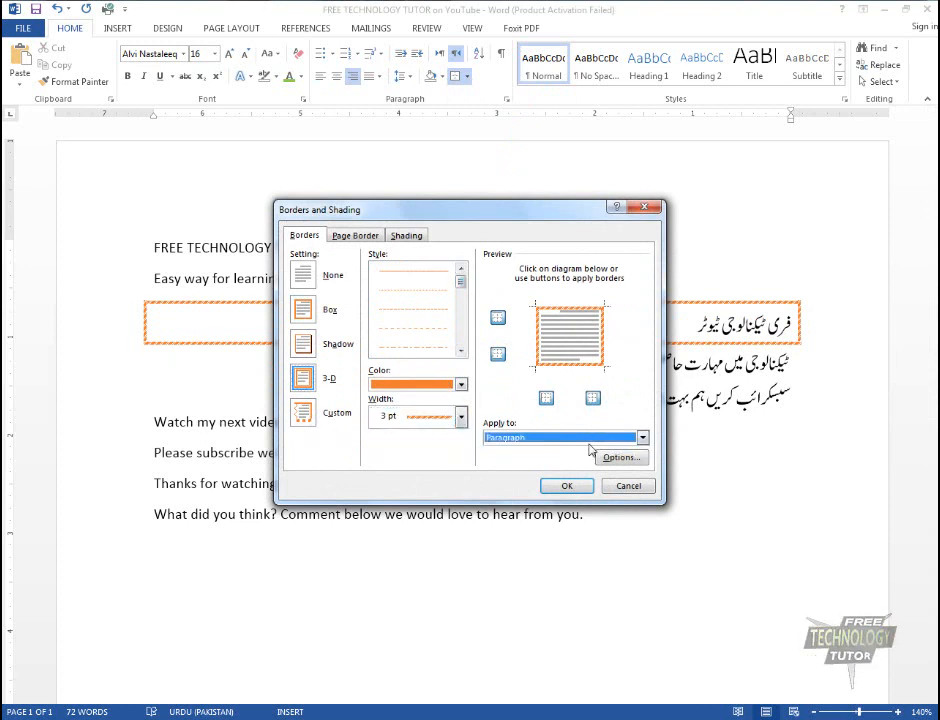
# Set the border's top and bottom distances from the text to 7 pt and apply them to the paragraph
pyautogui.click(620, 457)
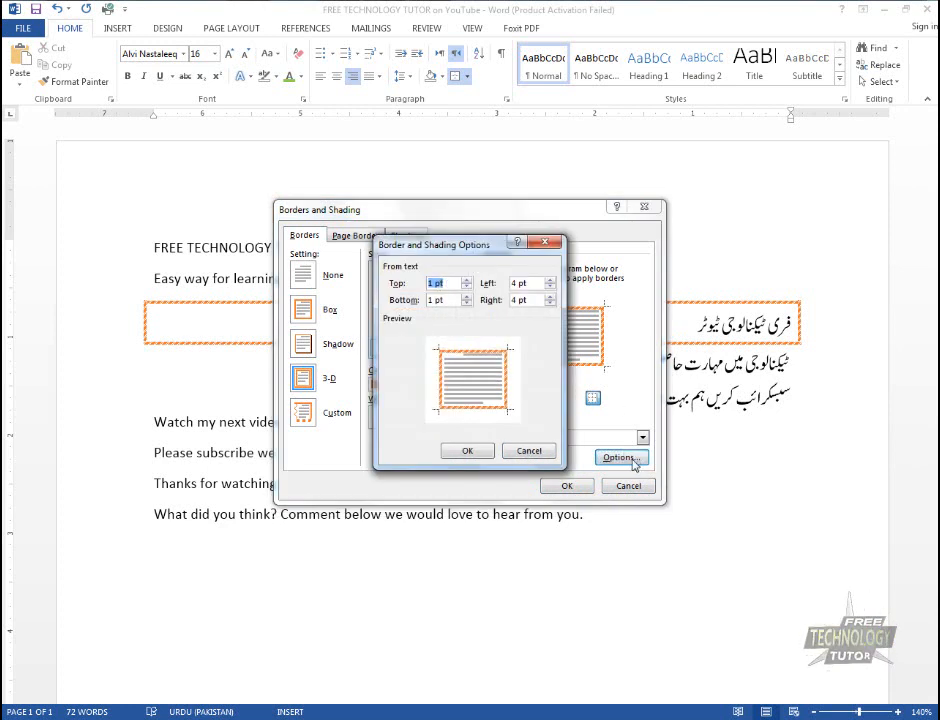
pyautogui.click(467, 283)
pyautogui.click(467, 283)
pyautogui.click(467, 283)
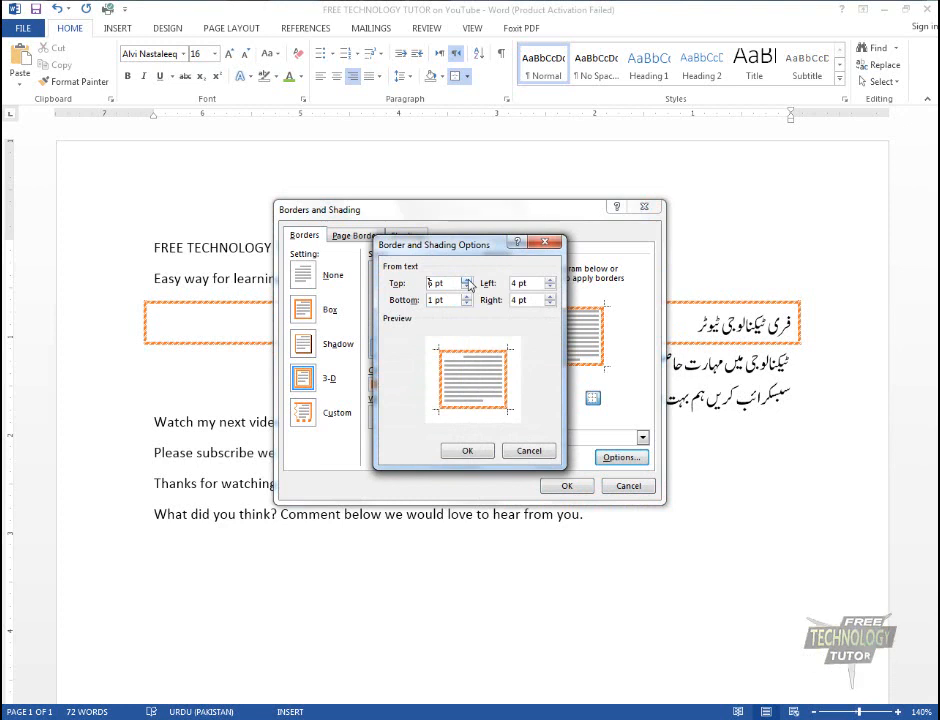
pyautogui.click(467, 283)
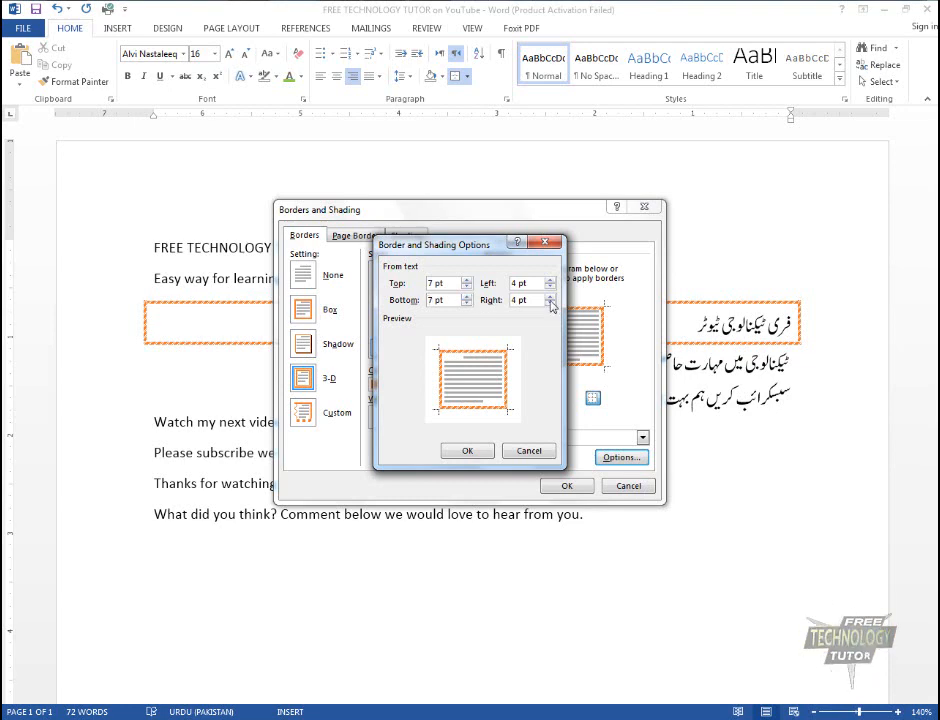
pyautogui.click(480, 451)
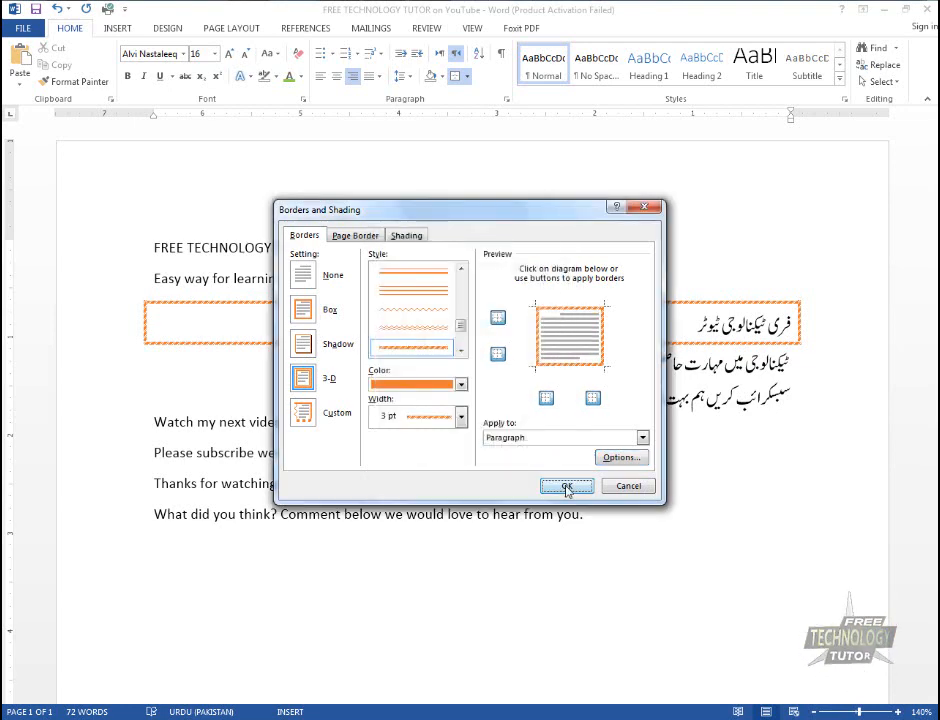
pyautogui.click(566, 486)
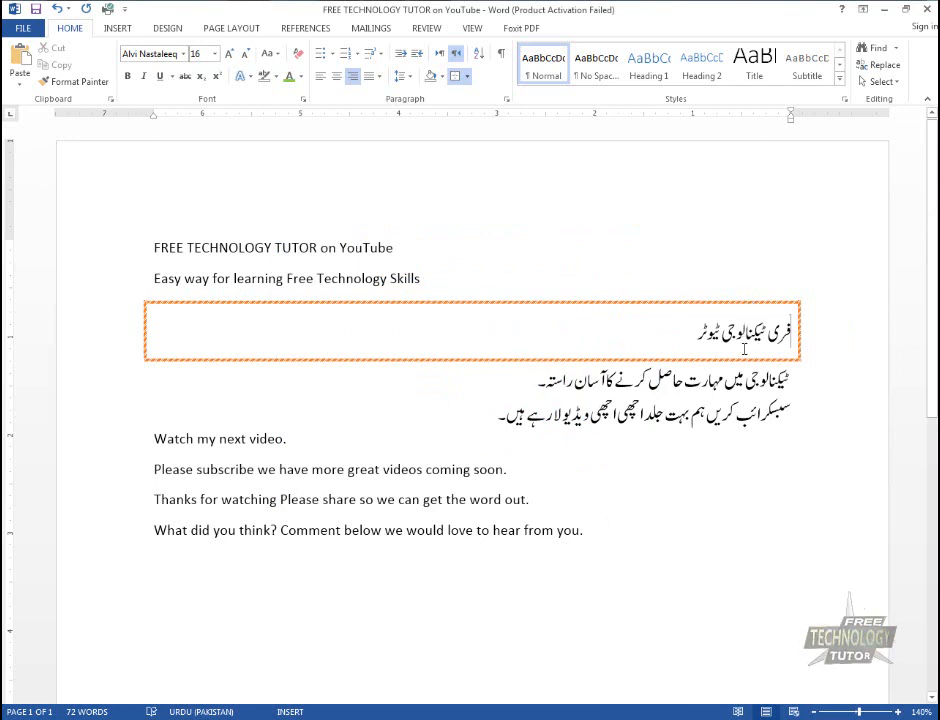
# Set the first Urdu paragraph's left and right border distances from the text to 10 pt and apply them
pyautogui.click(790, 332)
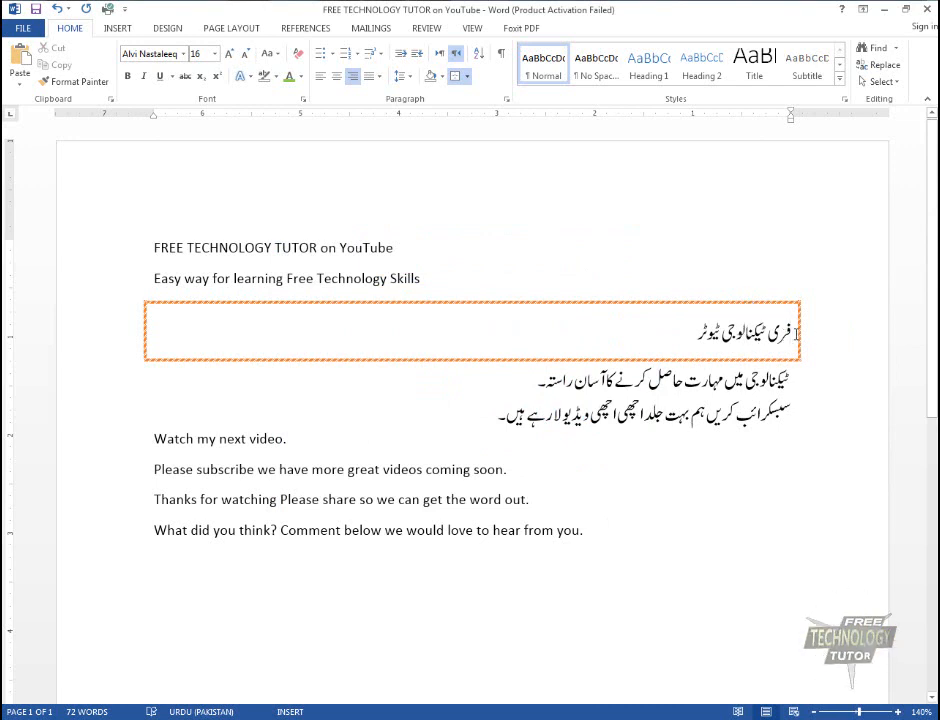
pyautogui.click(465, 77)
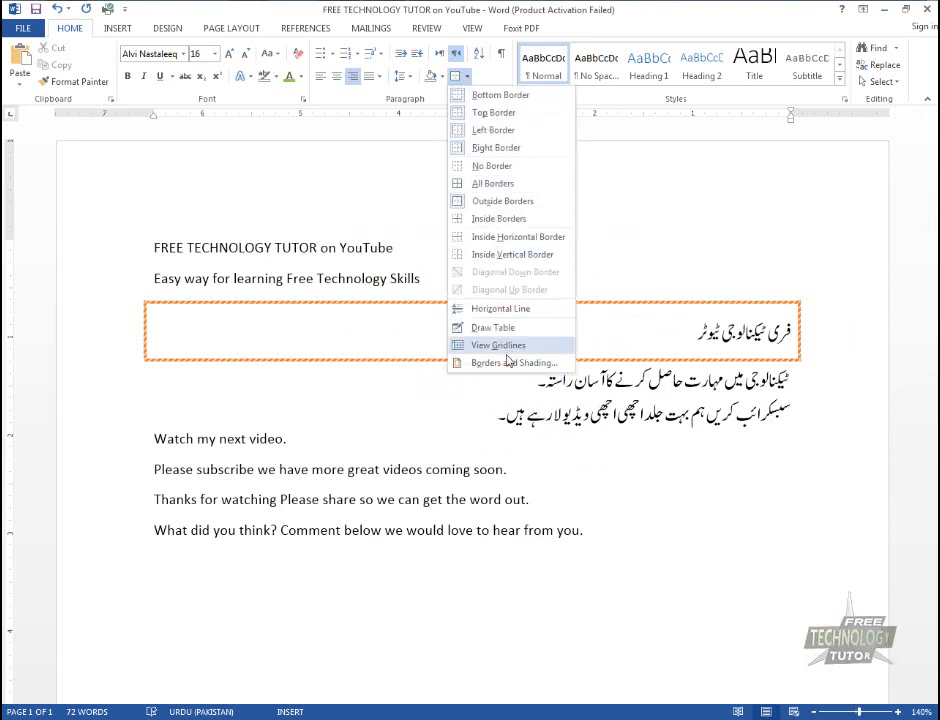
pyautogui.click(508, 362)
pyautogui.click(620, 457)
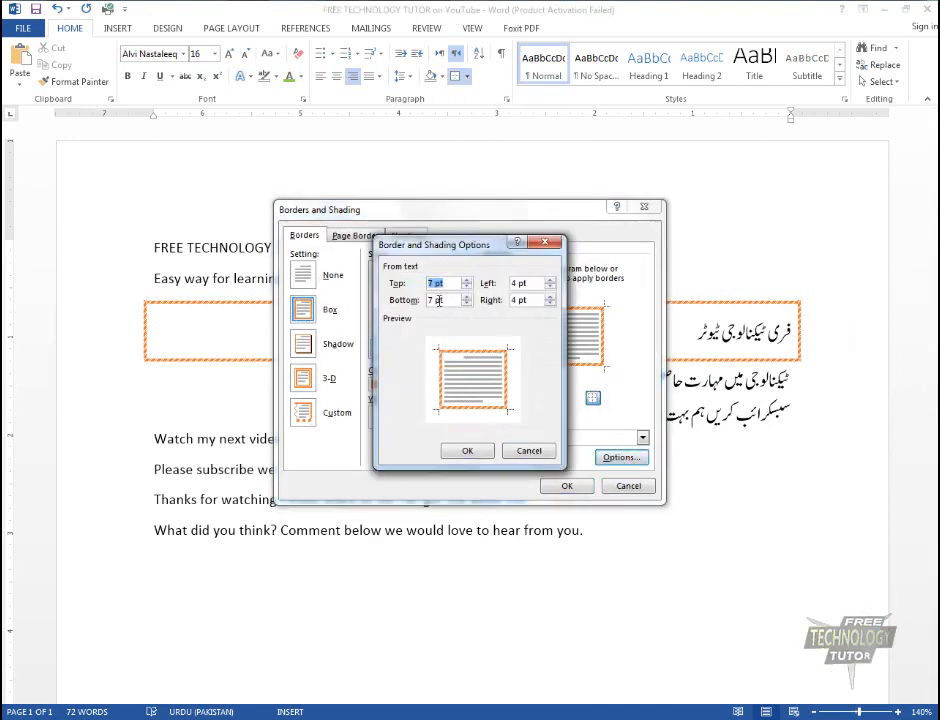
pyautogui.press('Tab')
pyautogui.write('10')
pyautogui.press('Tab')
pyautogui.write('10')
pyautogui.press('Return')
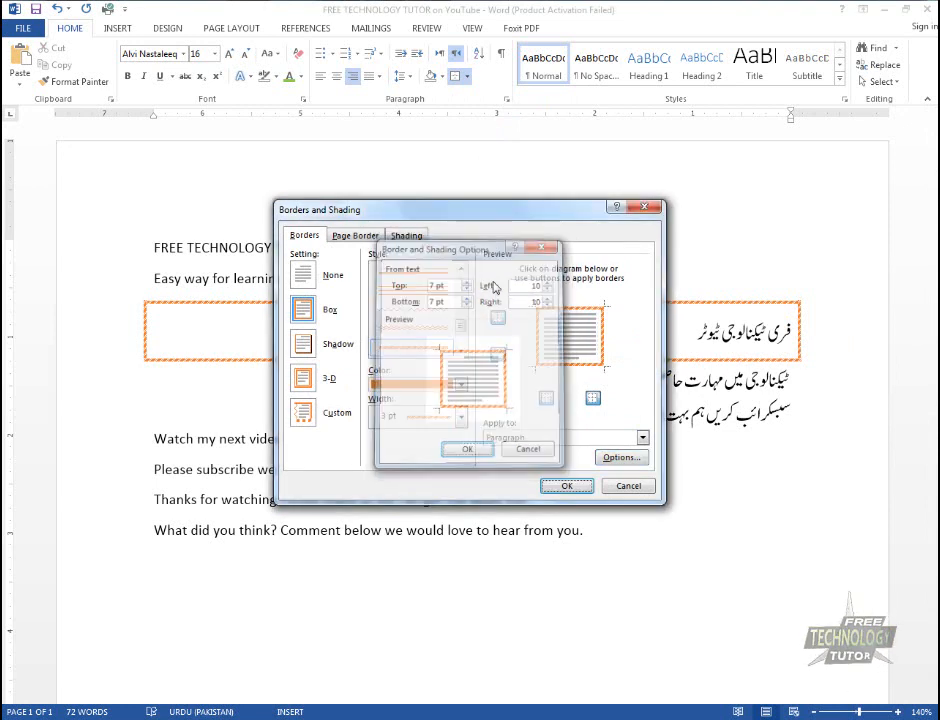
pyautogui.click(566, 486)
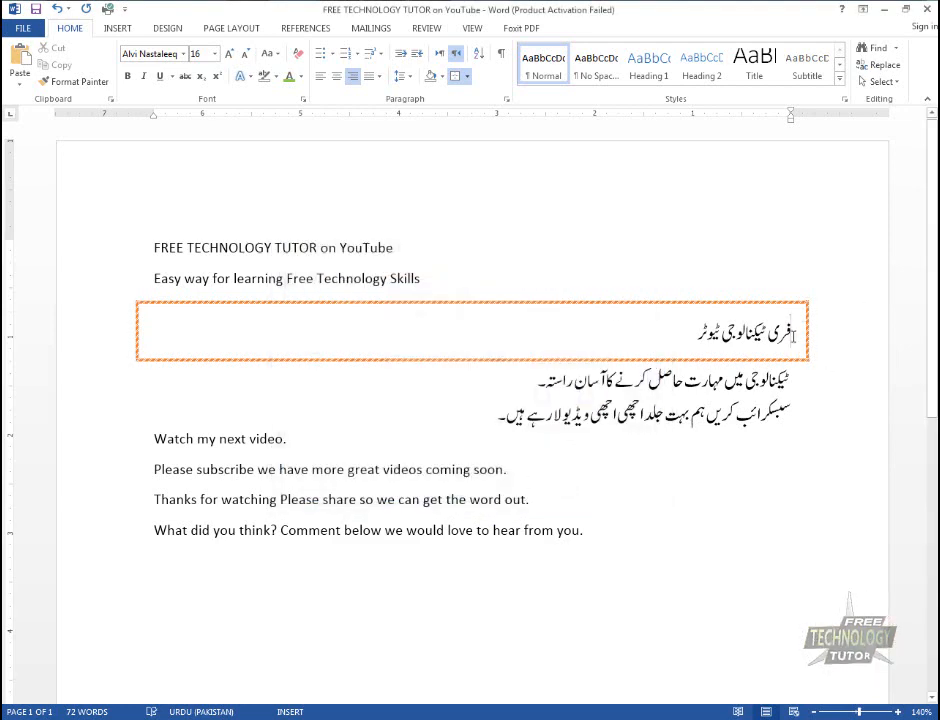
# Open the Borders and Shading settings for the first Urdu paragraph and compare the paragraph border options with the page border options
pyautogui.click(466, 76)
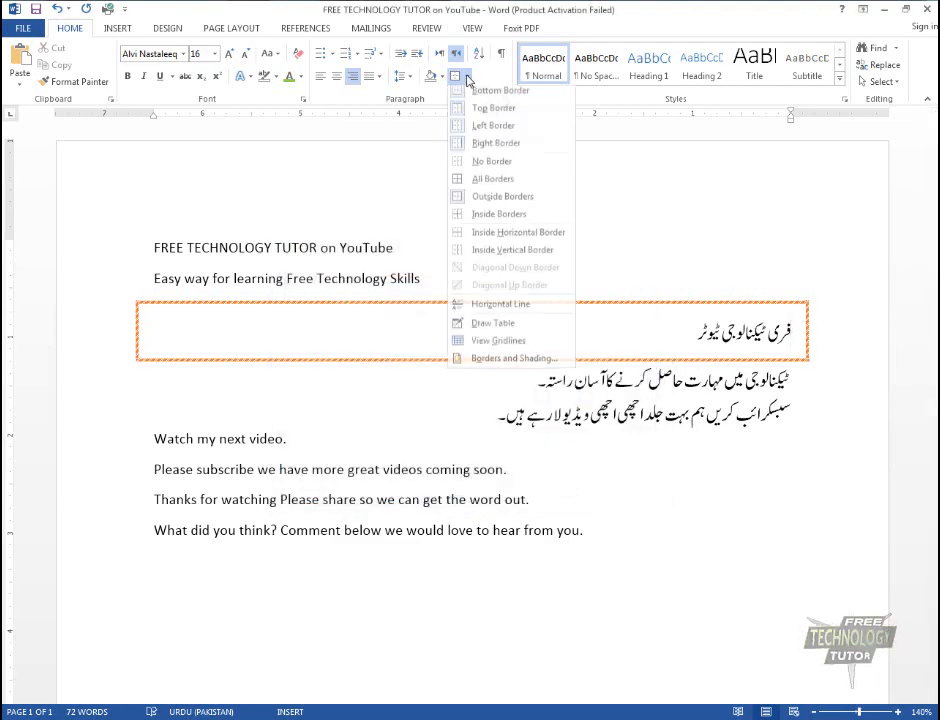
pyautogui.click(488, 362)
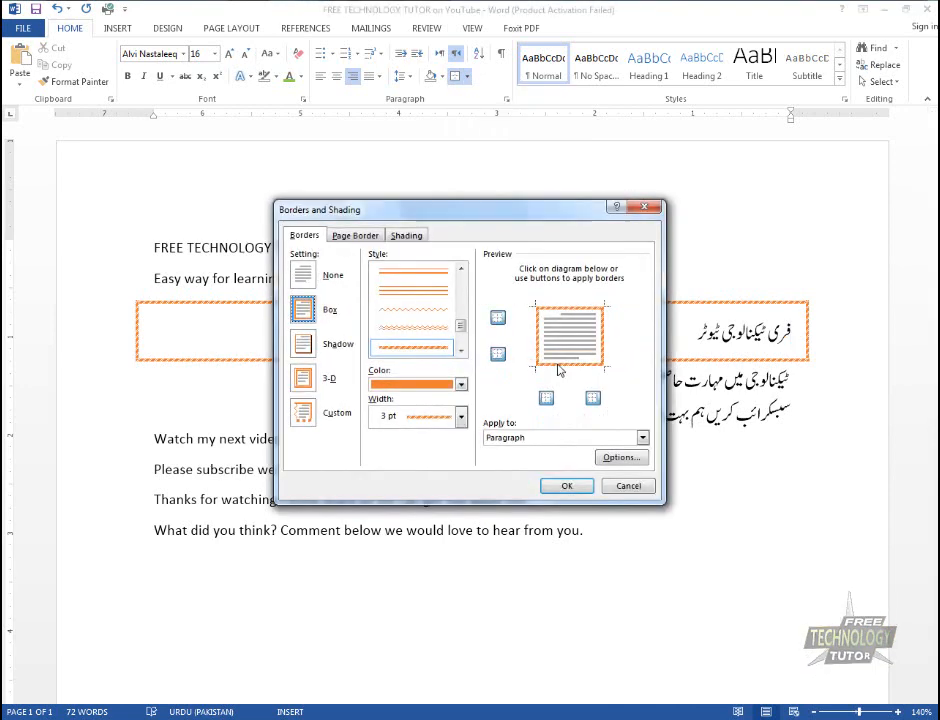
pyautogui.click(355, 236)
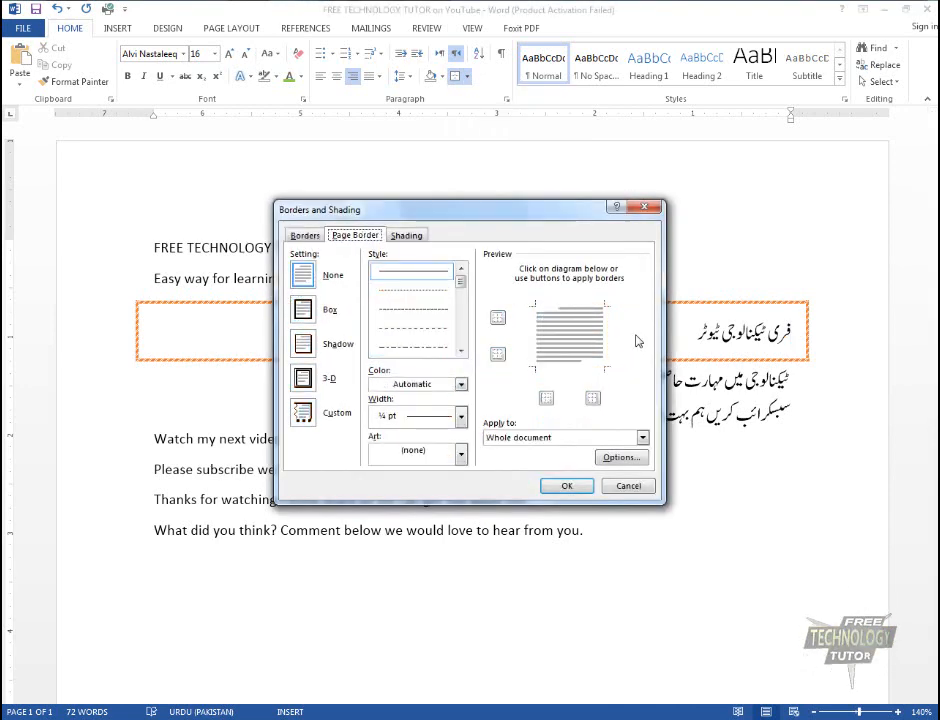
pyautogui.moveTo(465, 216)
pyautogui.mouseDown()
pyautogui.moveTo(539, 195)
pyautogui.moveTo(522, 183)
pyautogui.mouseUp()
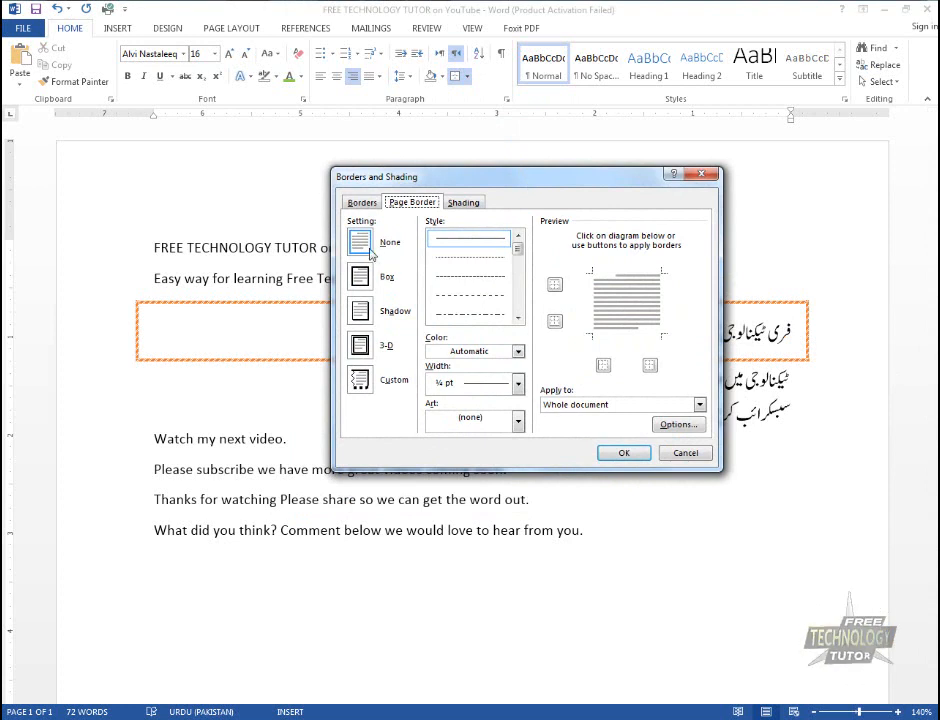
pyautogui.click(371, 206)
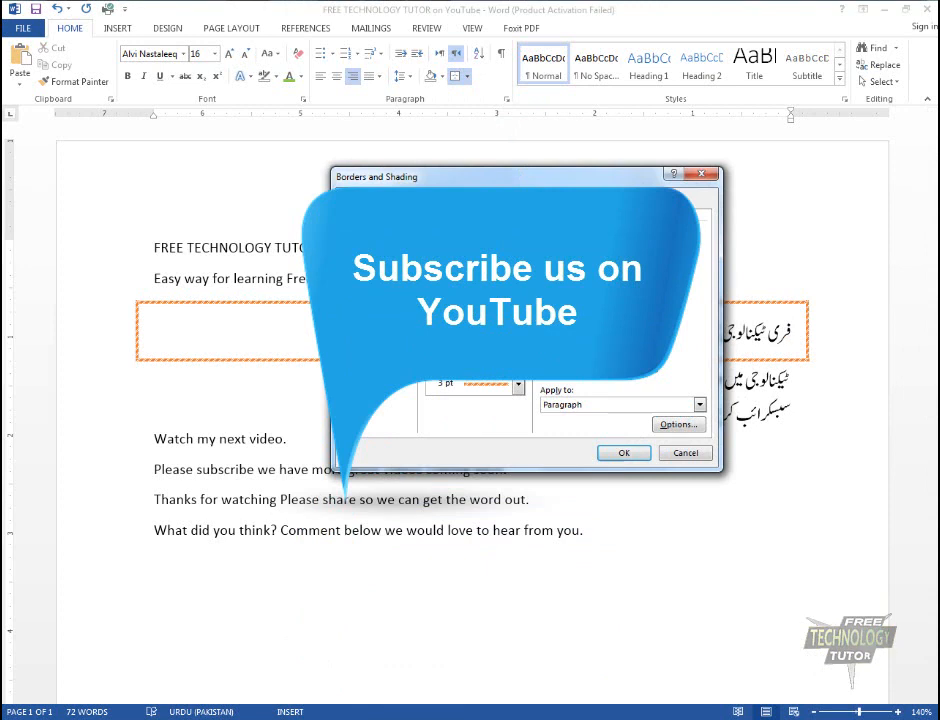
pyautogui.click(404, 200)
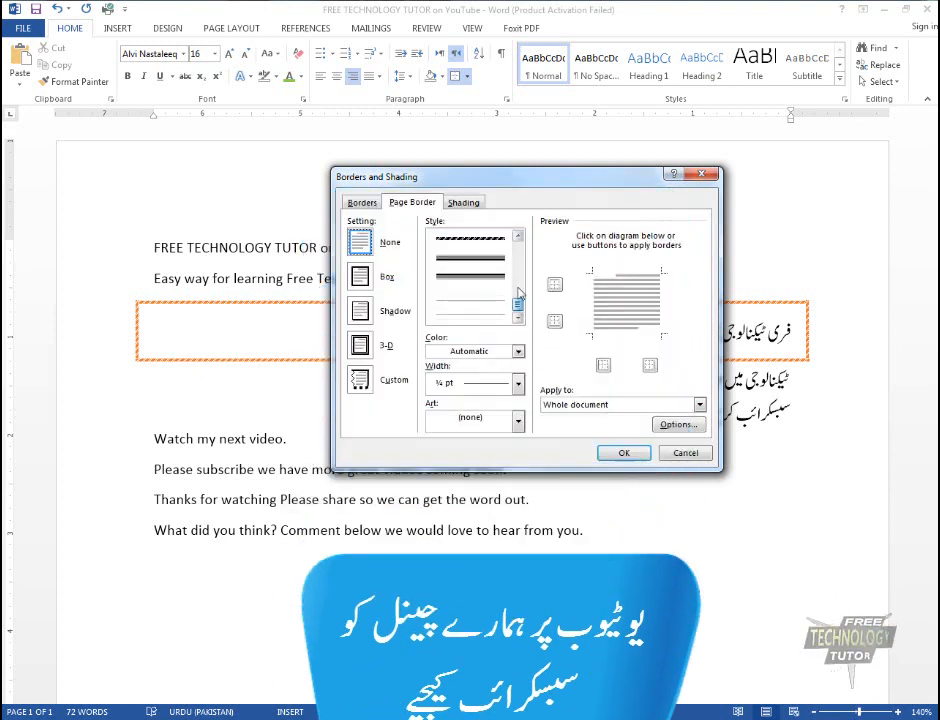
# Remove the first Urdu paragraph's border by applying the None setting to its paragraph borders
pyautogui.click(364, 206)
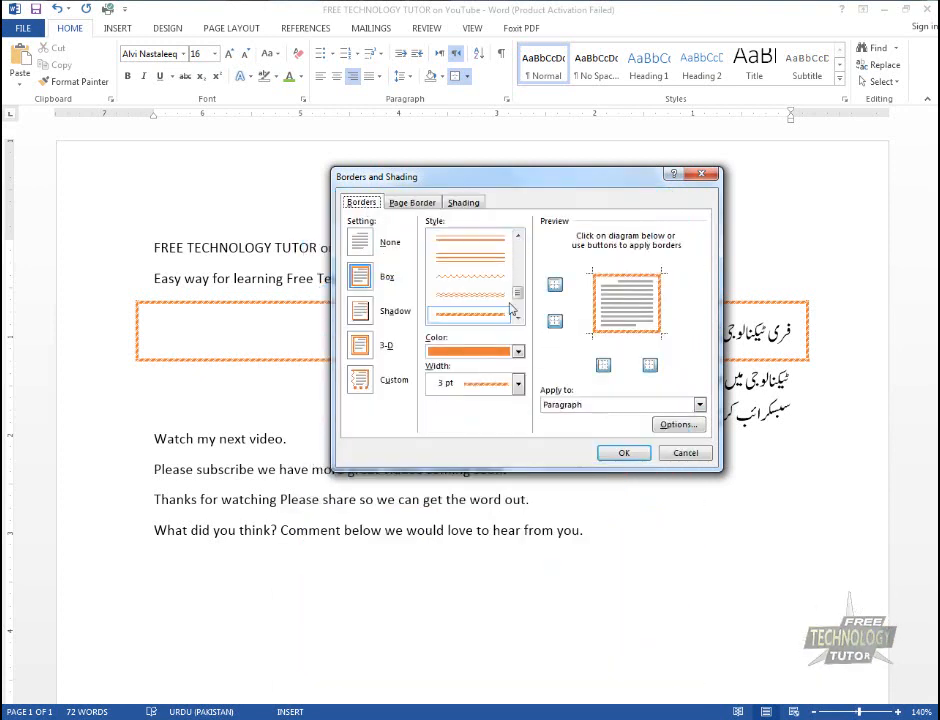
pyautogui.click(362, 242)
pyautogui.click(624, 456)
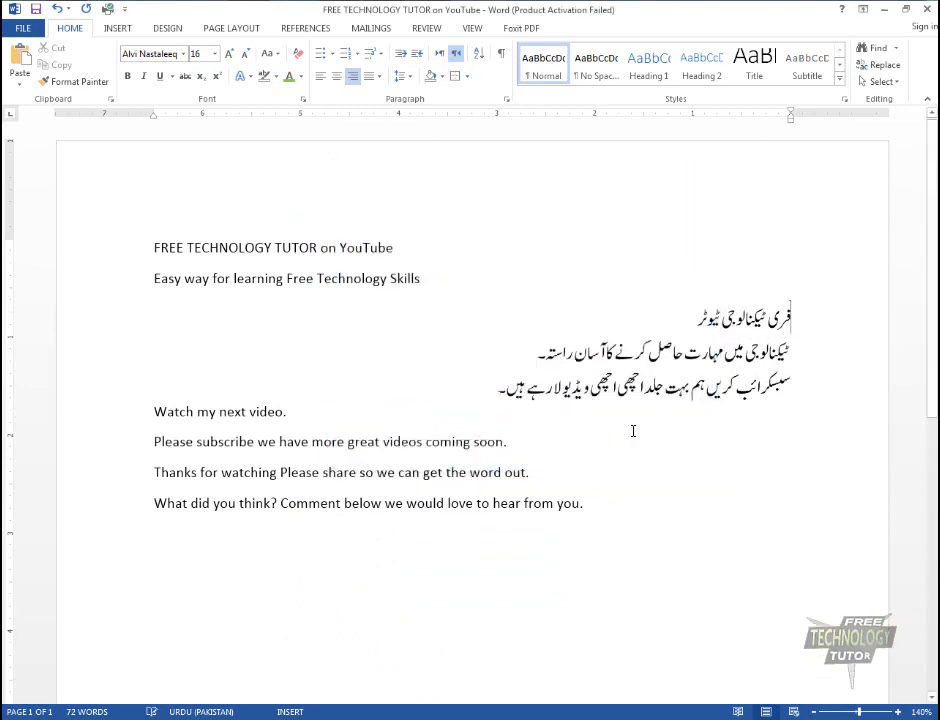
# From the "Watch my next video." paragraph, open the page border settings and try Box, Shadow and 3-D before choosing Custom
pyautogui.click(632, 430)
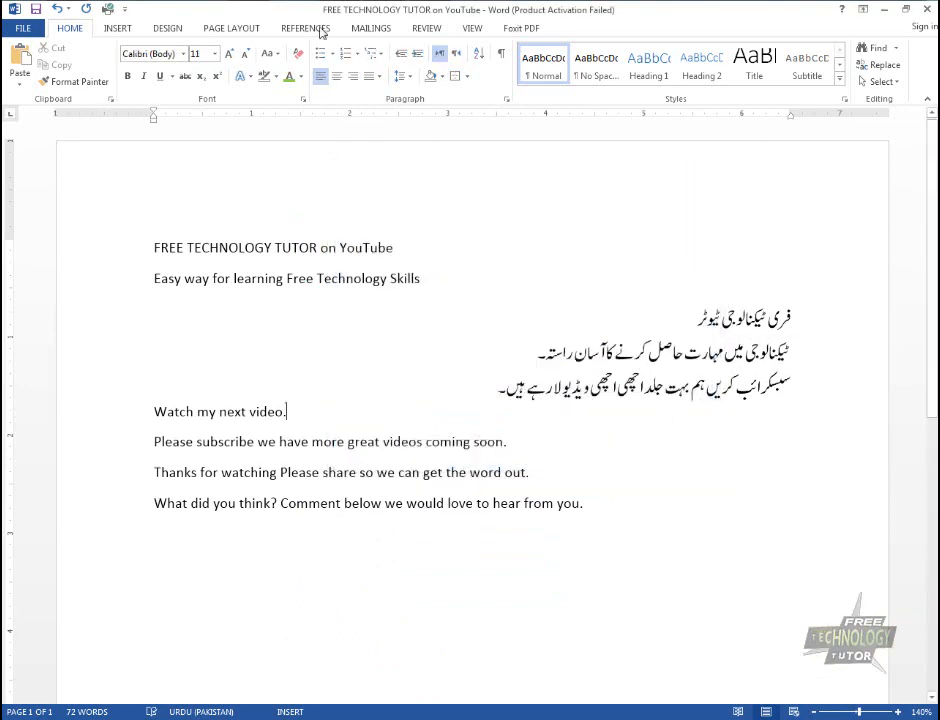
pyautogui.click(466, 77)
pyautogui.click(505, 367)
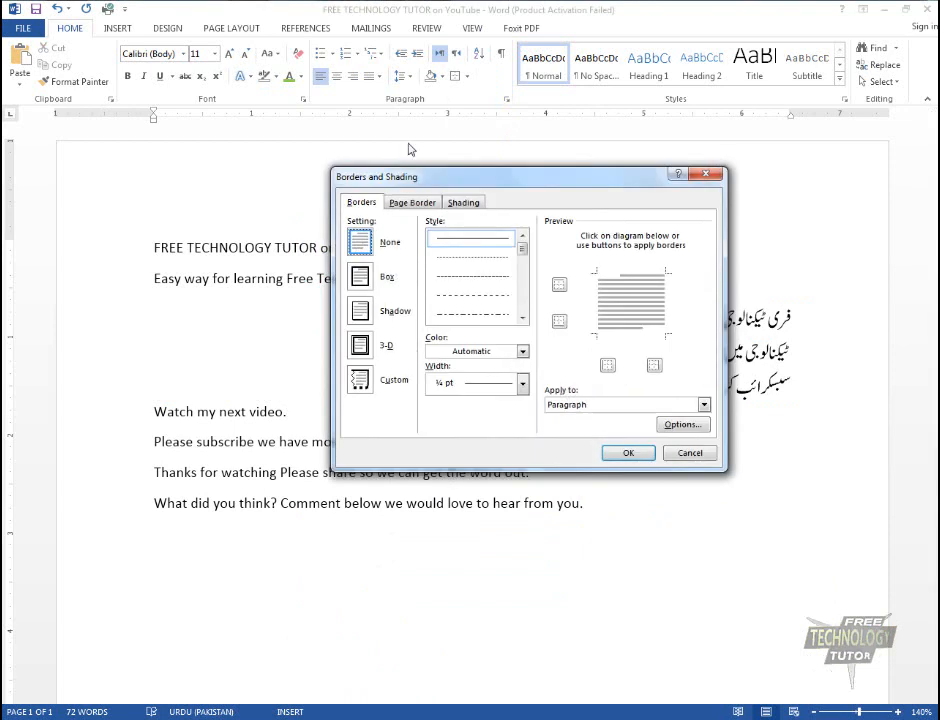
pyautogui.click(412, 202)
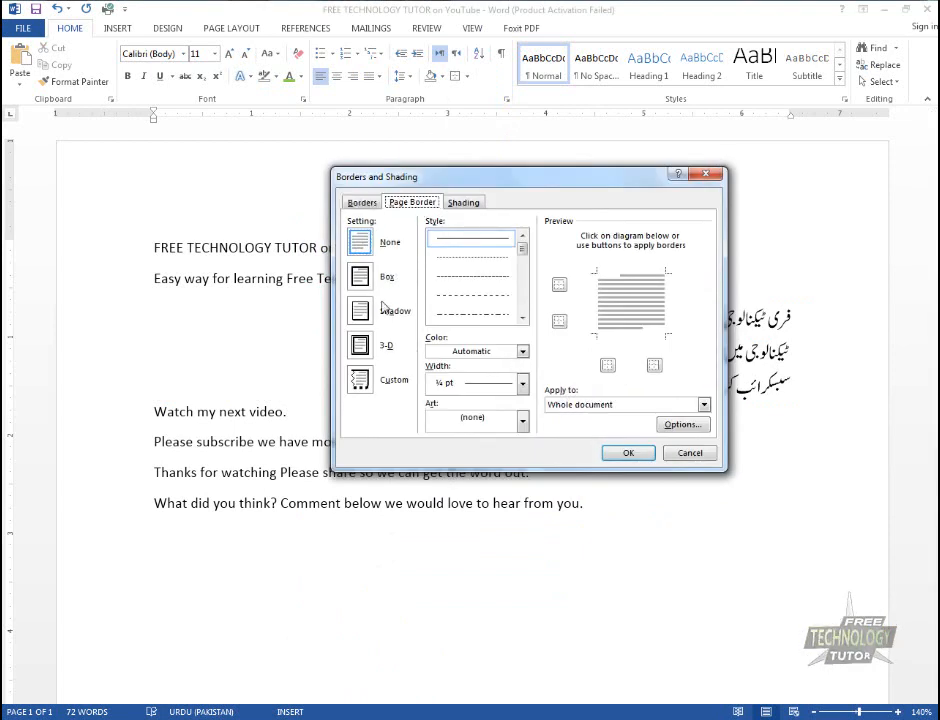
pyautogui.click(360, 277)
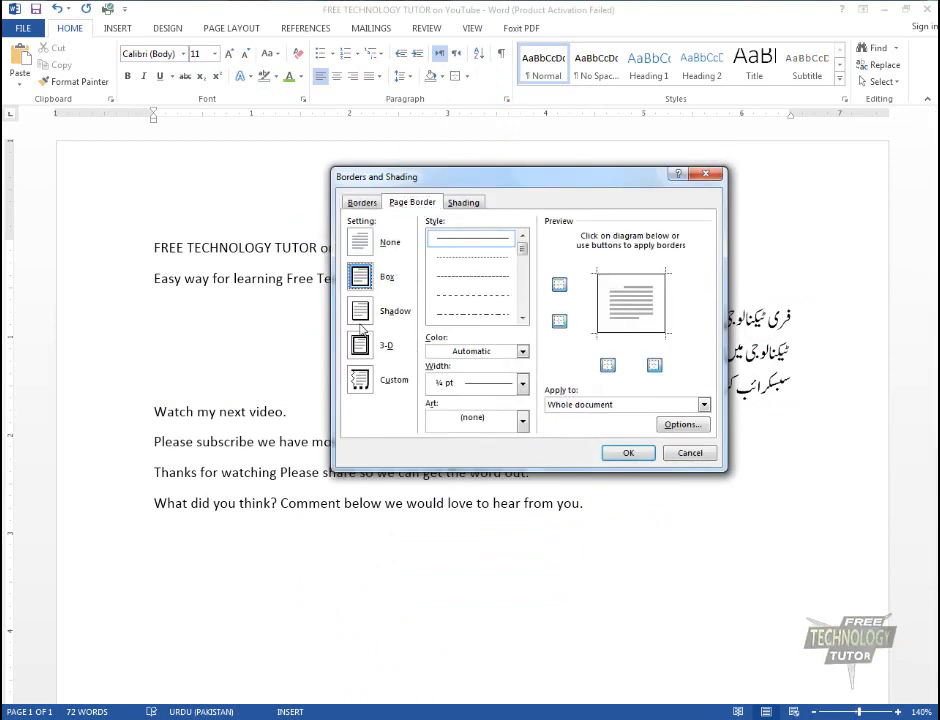
pyautogui.click(361, 312)
pyautogui.click(362, 348)
pyautogui.click(362, 377)
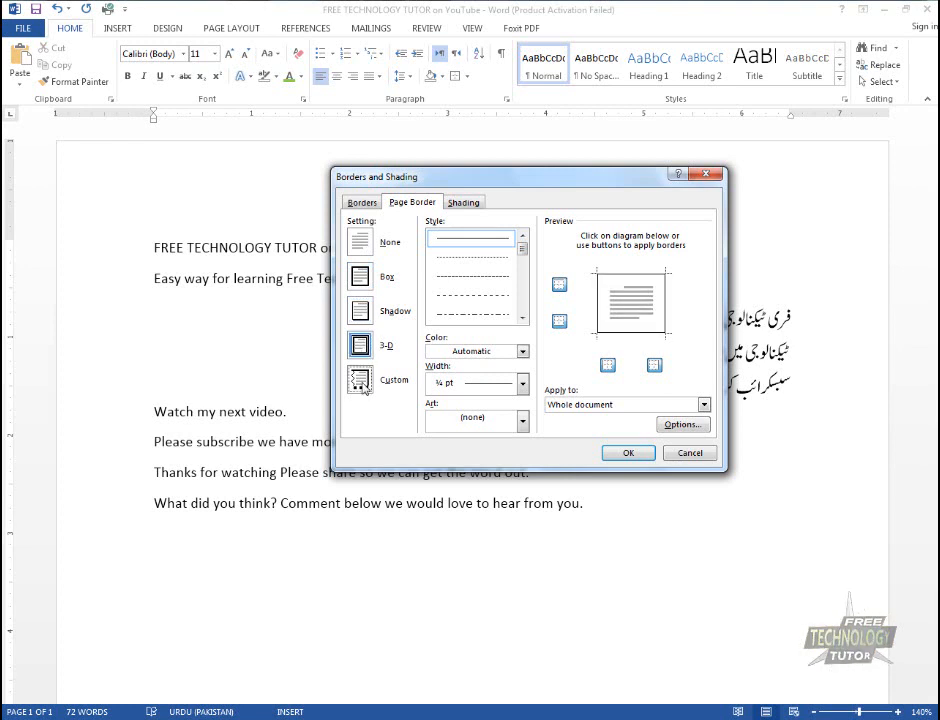
# Choose the diagonally striped line style in blue at 3 pt for the page border
pyautogui.moveTo(522, 247)
pyautogui.mouseDown()
pyautogui.moveTo(518, 307)
pyautogui.moveTo(520, 294)
pyautogui.mouseUp()
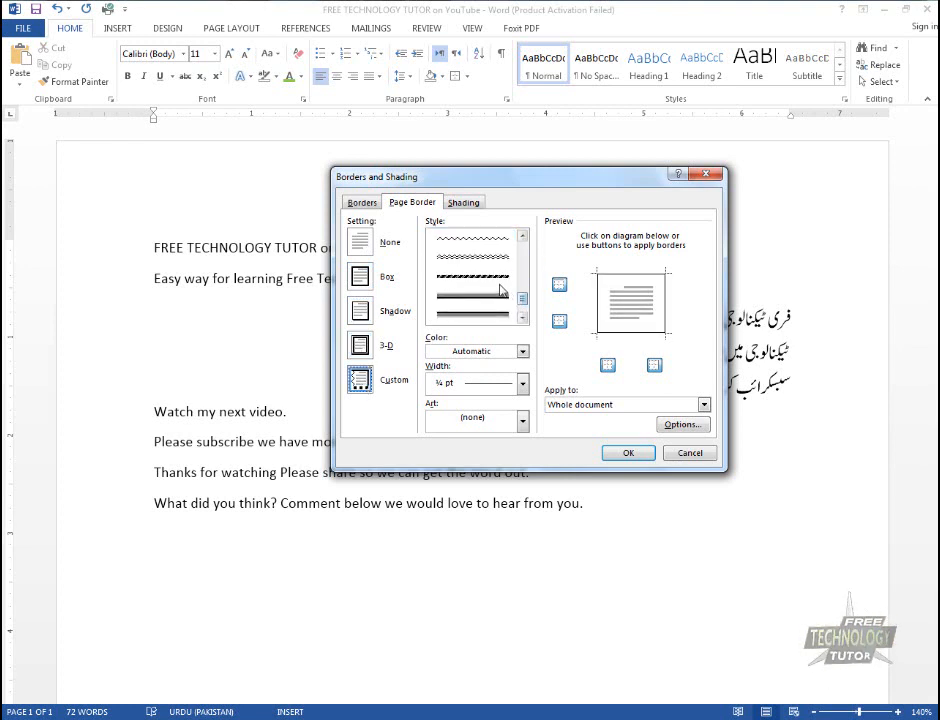
pyautogui.click(503, 283)
pyautogui.click(522, 351)
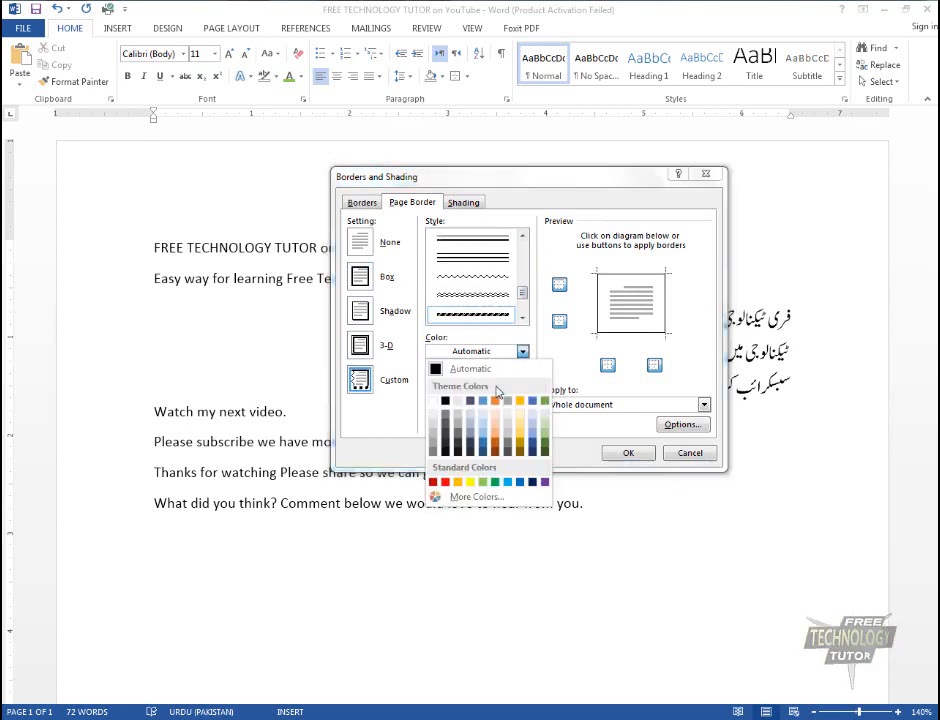
pyautogui.click(483, 401)
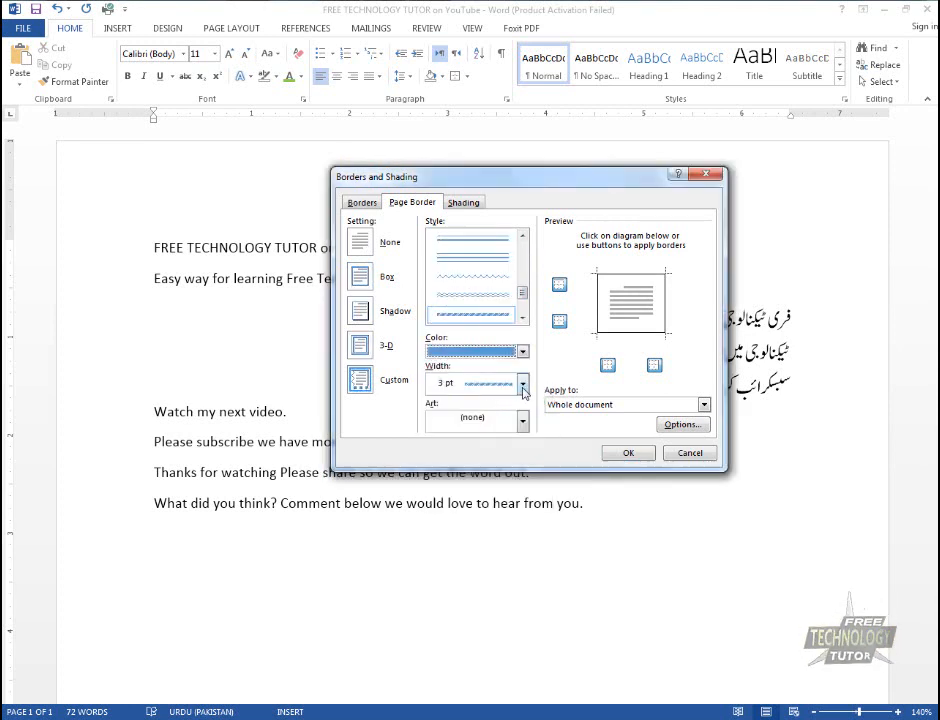
pyautogui.click(522, 384)
pyautogui.click(524, 405)
# Browse the page border art patterns and choose the red and green holly pattern
pyautogui.click(522, 422)
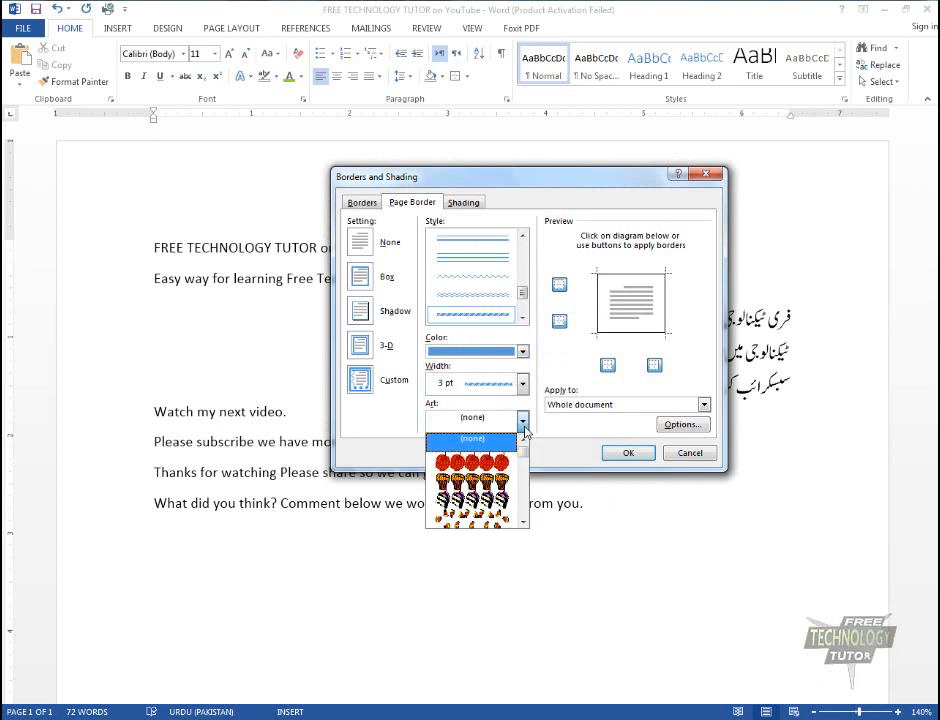
pyautogui.click(524, 424)
pyautogui.click(525, 425)
pyautogui.click(572, 431)
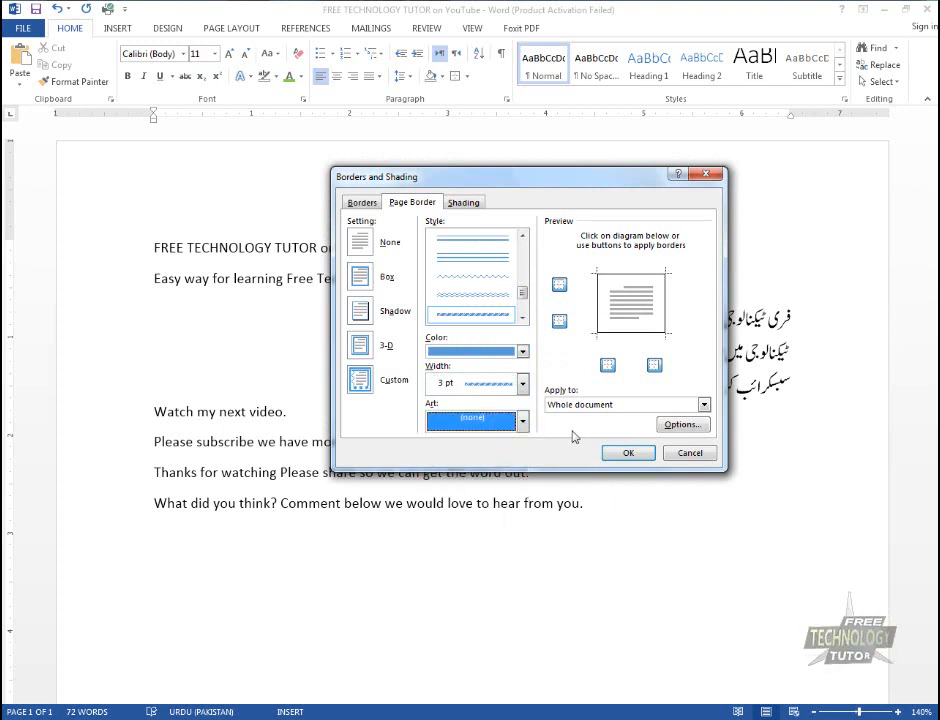
pyautogui.click(522, 424)
pyautogui.scroll(-10, 490, 476)
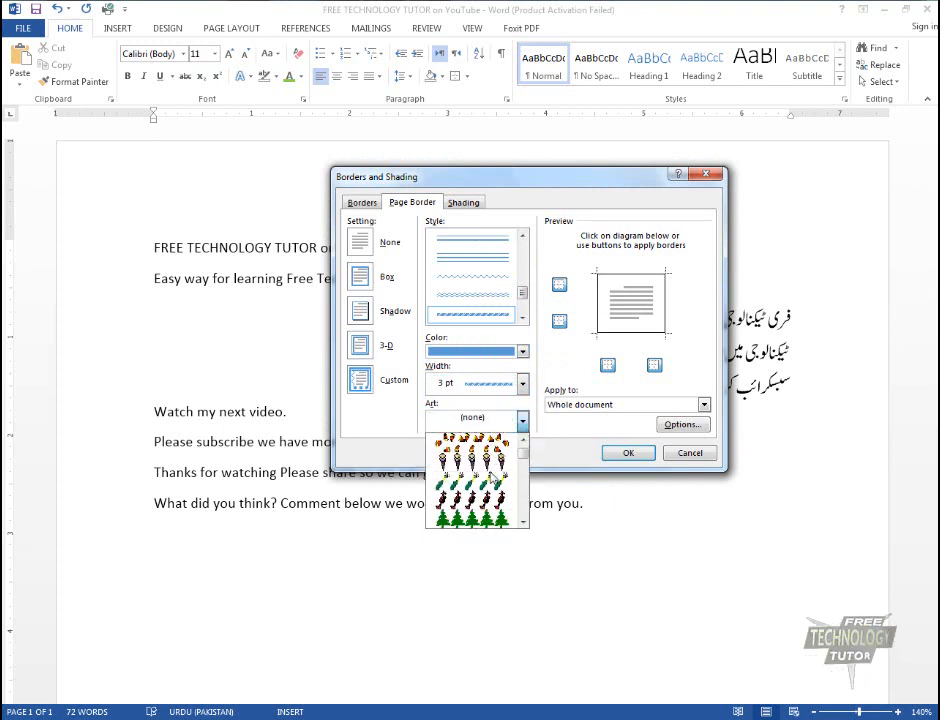
pyautogui.scroll(-6, 490, 476)
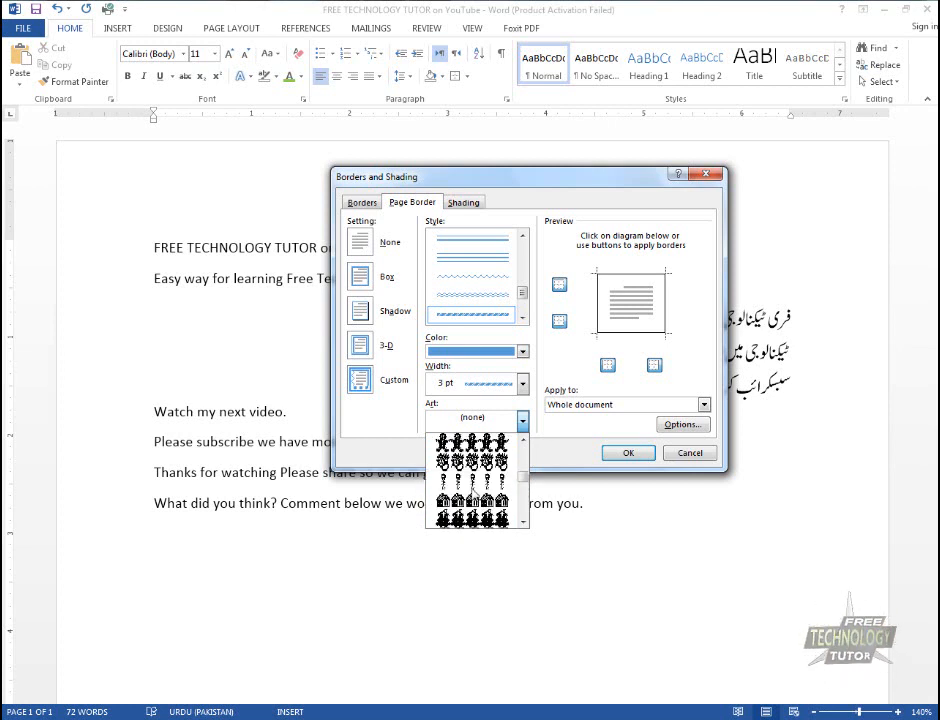
pyautogui.scroll(5, 474, 495)
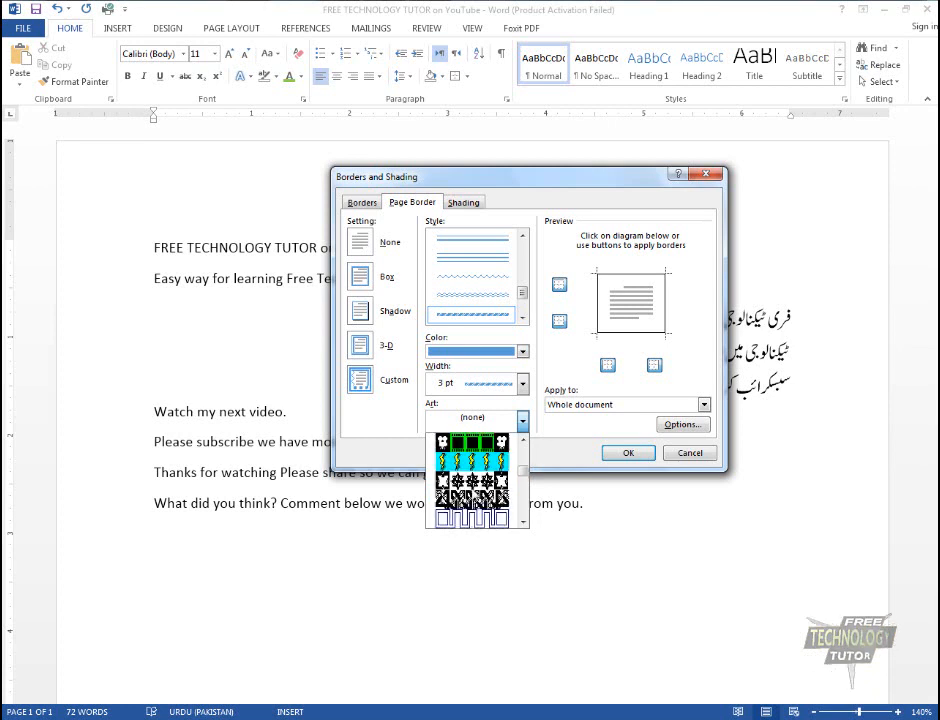
pyautogui.scroll(6, 474, 495)
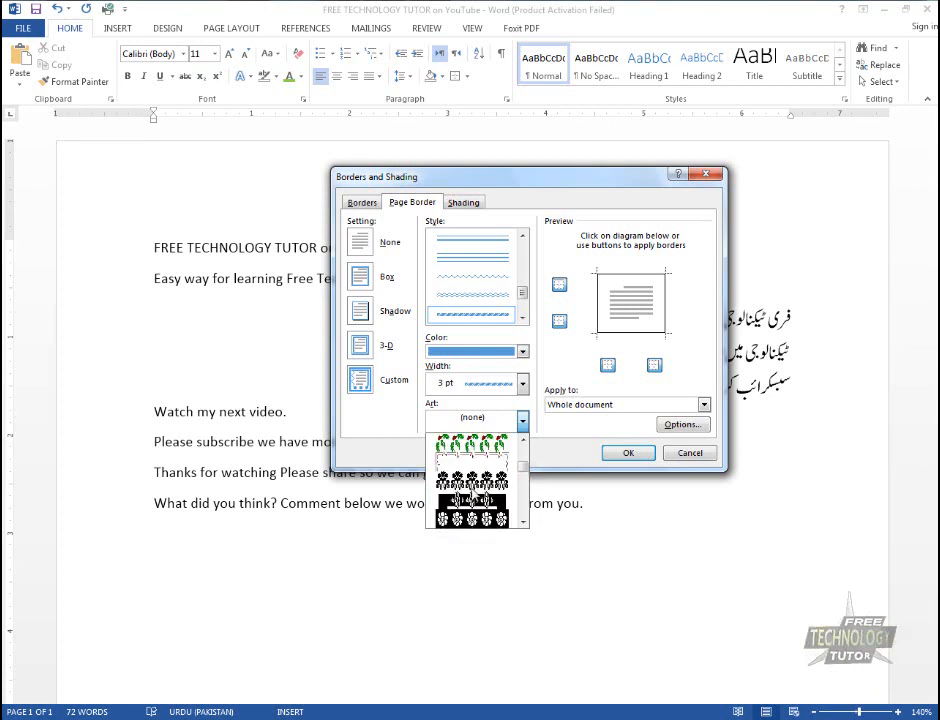
pyautogui.scroll(8, 474, 495)
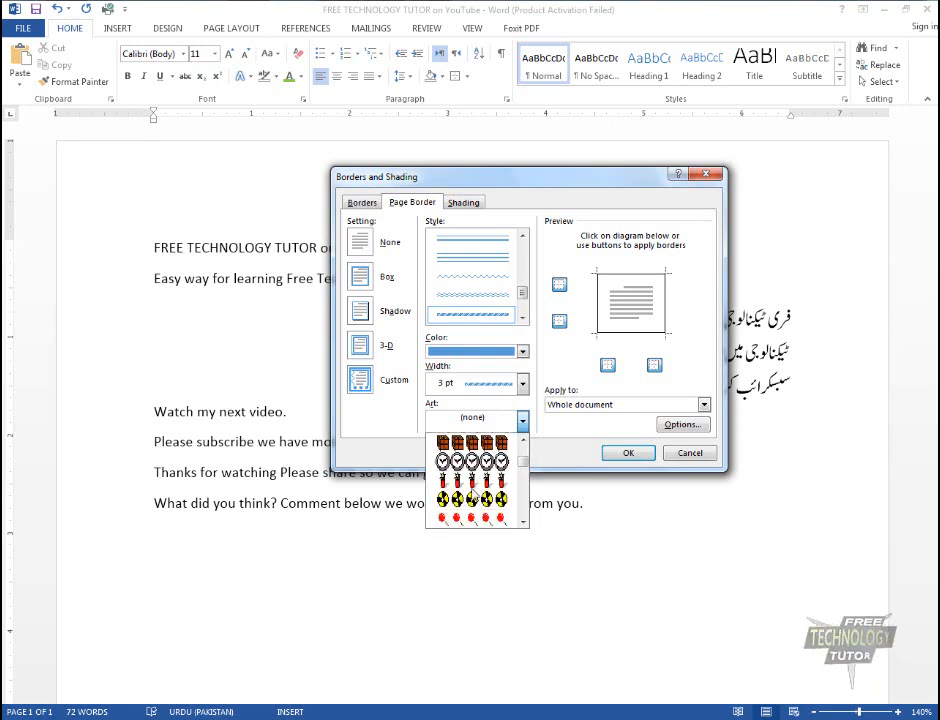
pyautogui.click(474, 497)
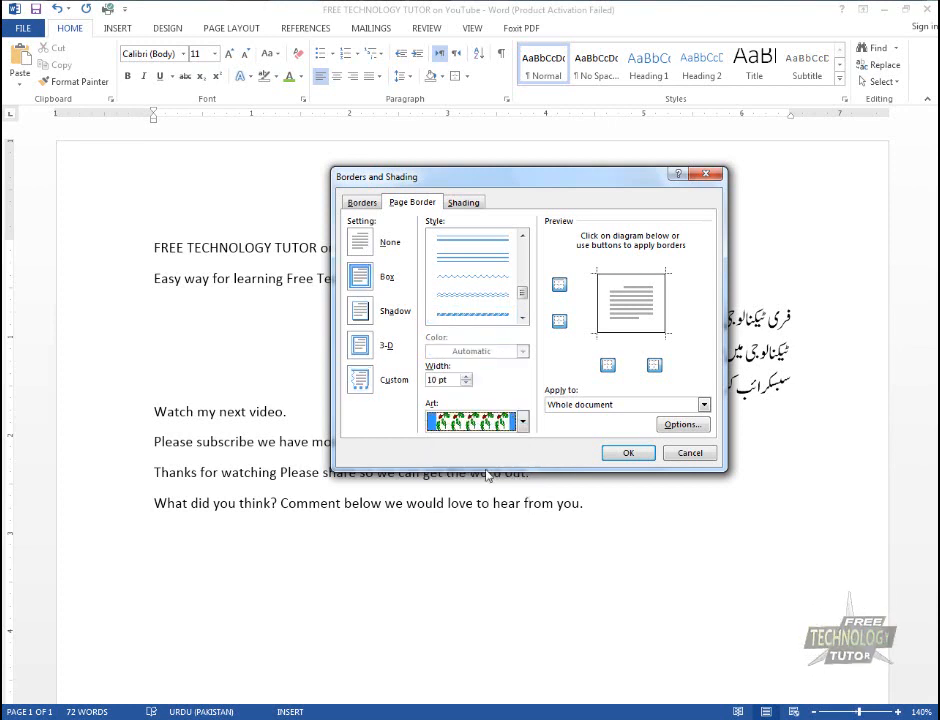
# Change the page border art to the thin red pattern just below the holly and set its width to 16 pt
pyautogui.click(522, 421)
pyautogui.click(489, 480)
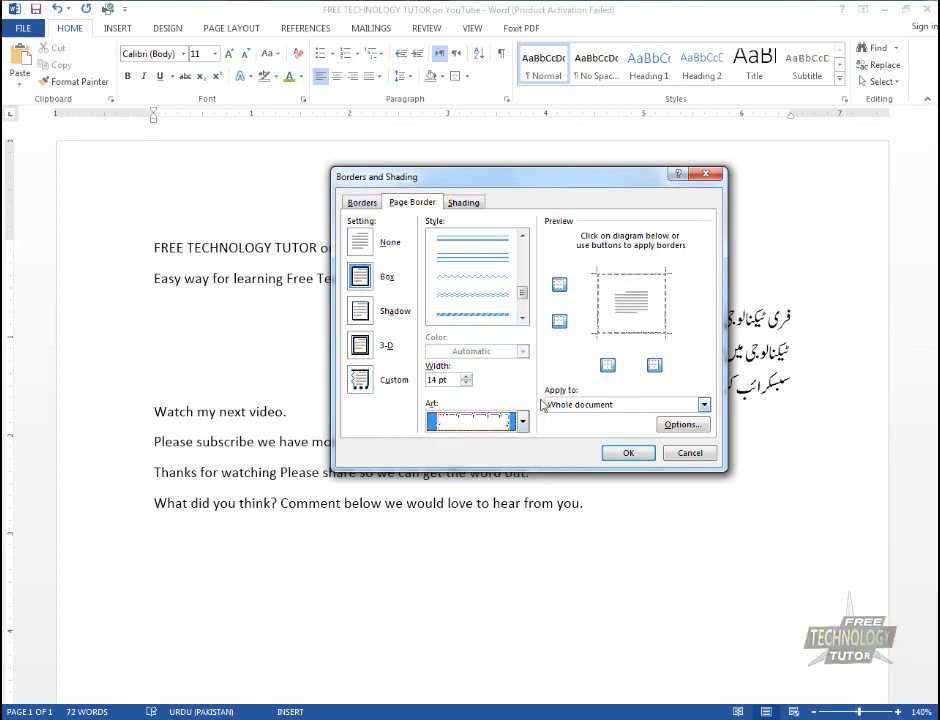
pyautogui.click(466, 378)
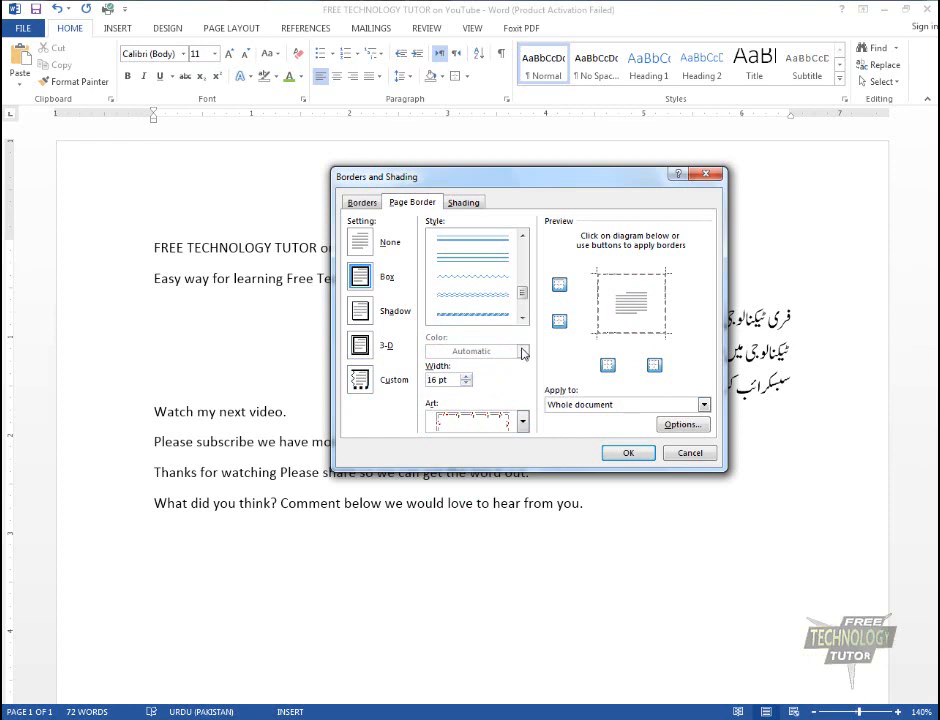
# Try the wavy line style and the heavy 3 pt triple-line style for the page border
pyautogui.click(492, 274)
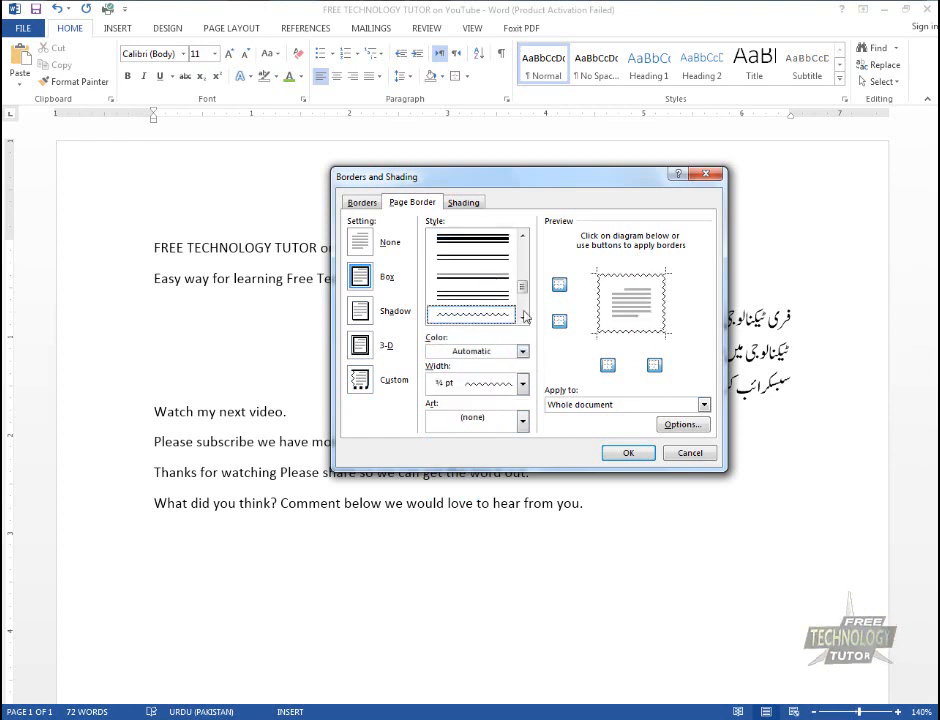
pyautogui.scroll(2, 522, 300)
pyautogui.click(495, 314)
# Choose the thin red art pattern for the page border again and keep Whole document as the apply-to target
pyautogui.click(522, 421)
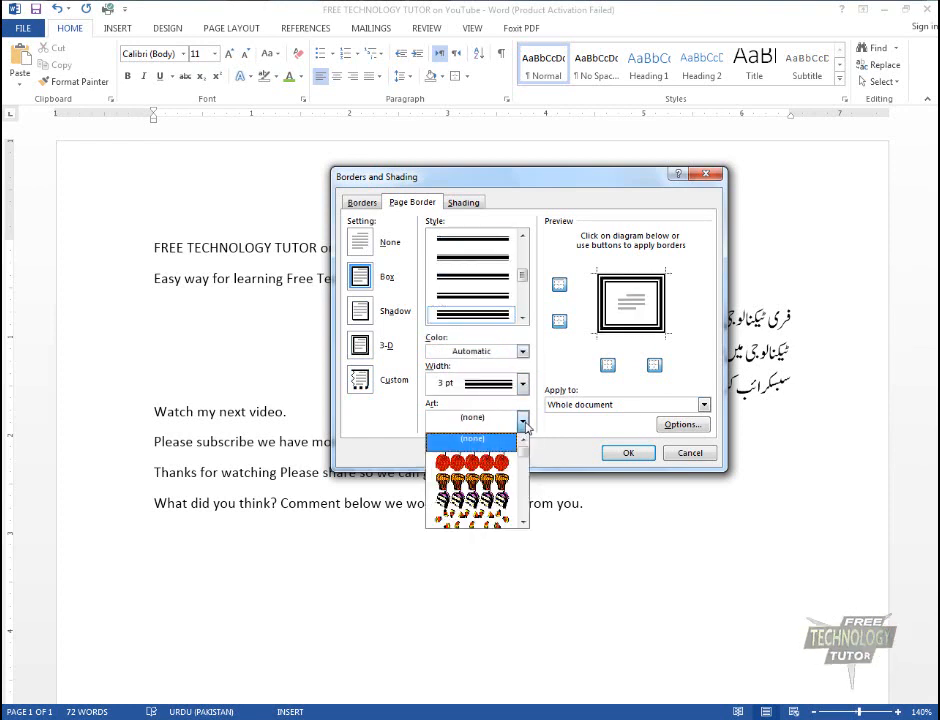
pyautogui.scroll(-3, 495, 505)
pyautogui.scroll(-5, 495, 508)
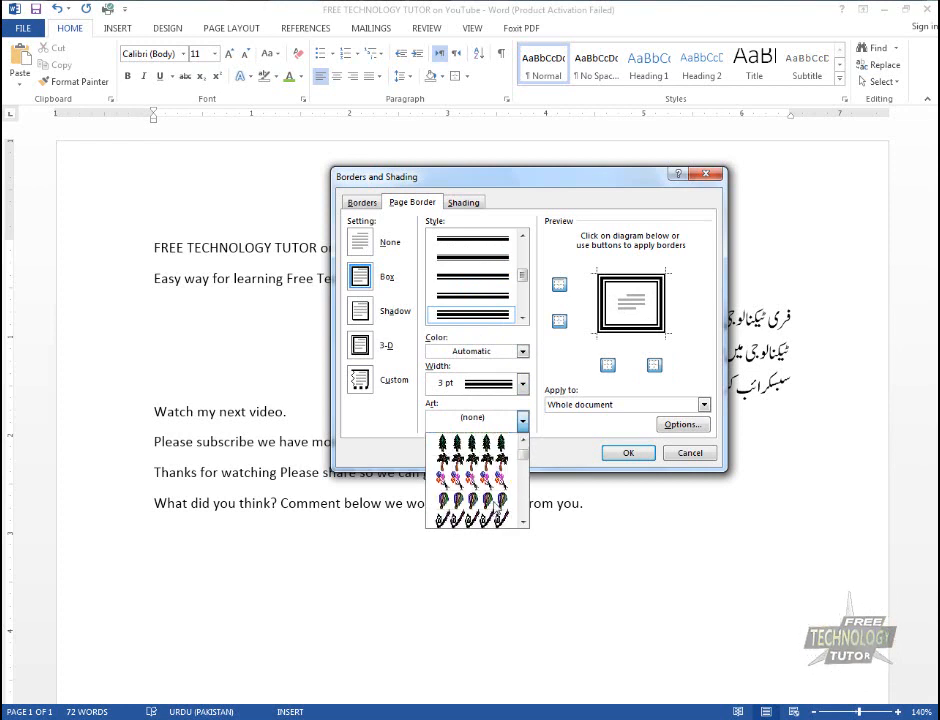
pyautogui.scroll(-8, 495, 508)
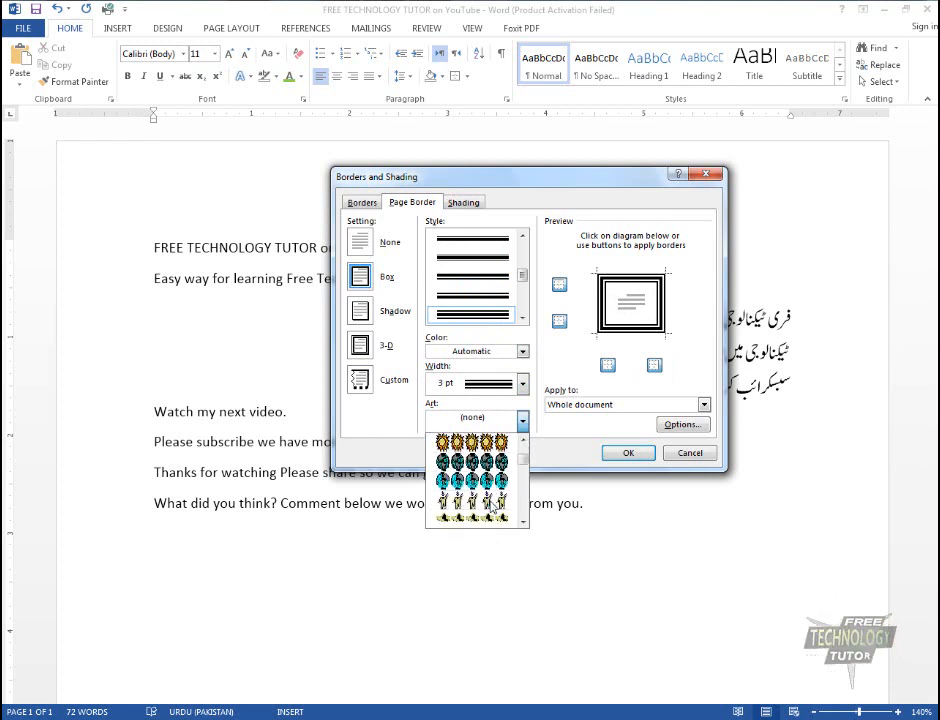
pyautogui.scroll(-10, 494, 508)
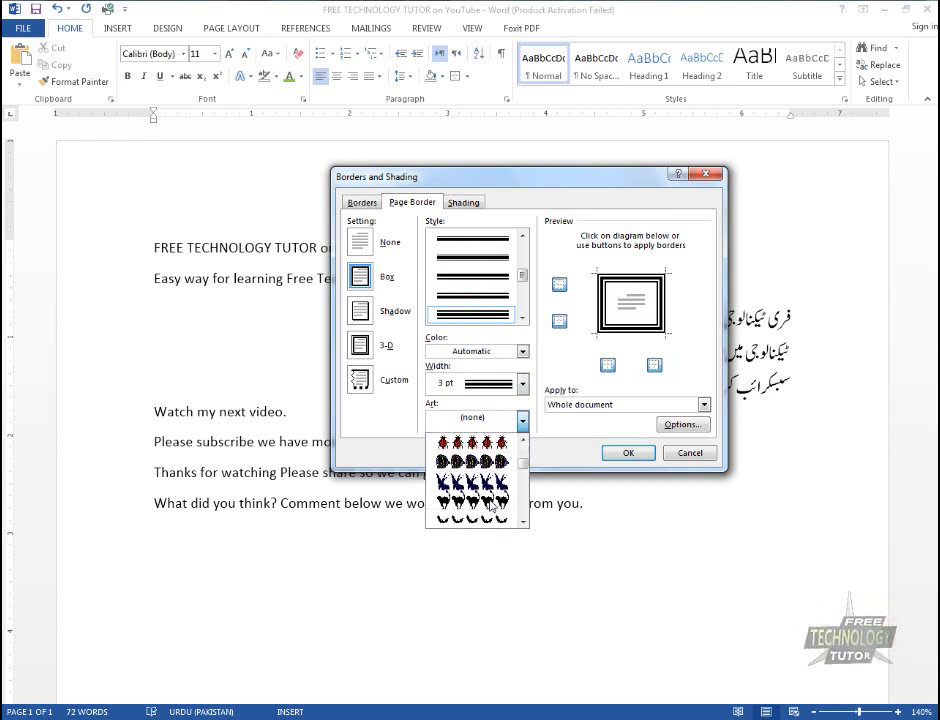
pyautogui.scroll(-5, 494, 508)
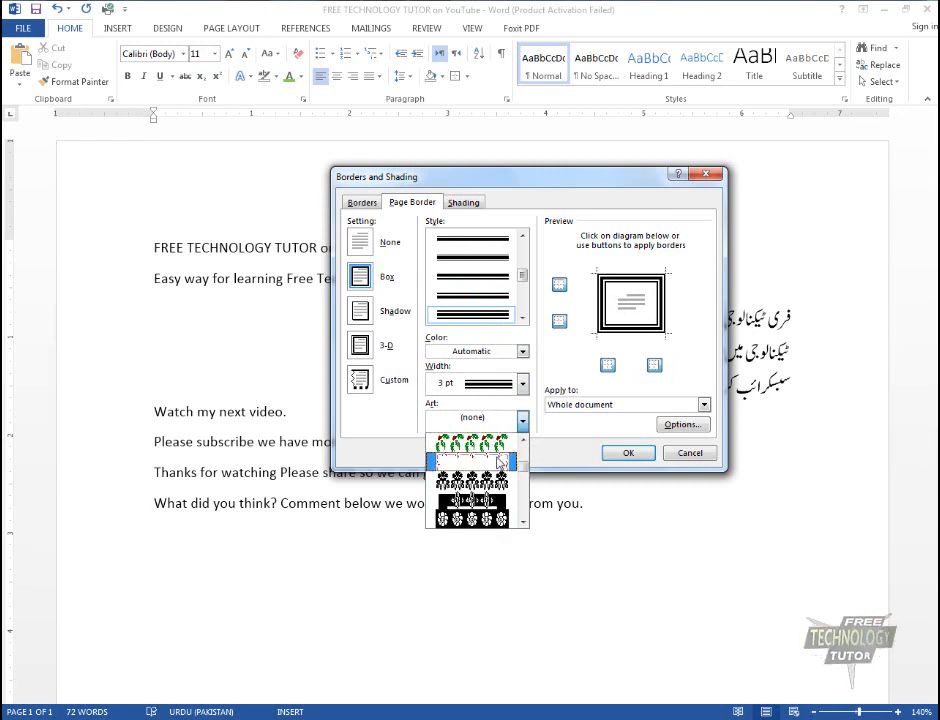
pyautogui.click(495, 510)
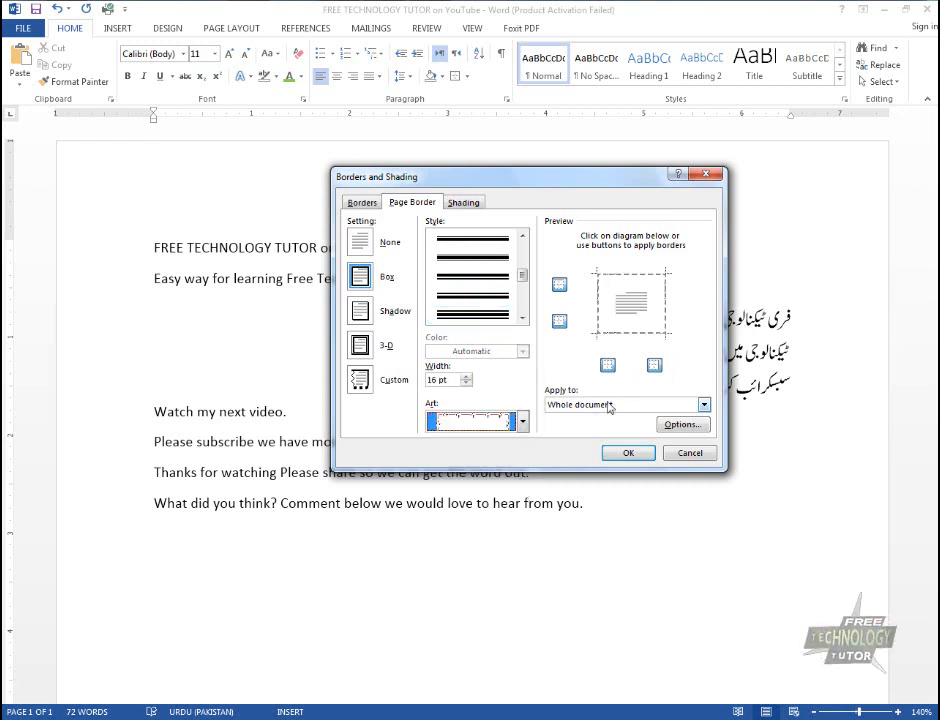
pyautogui.click(704, 406)
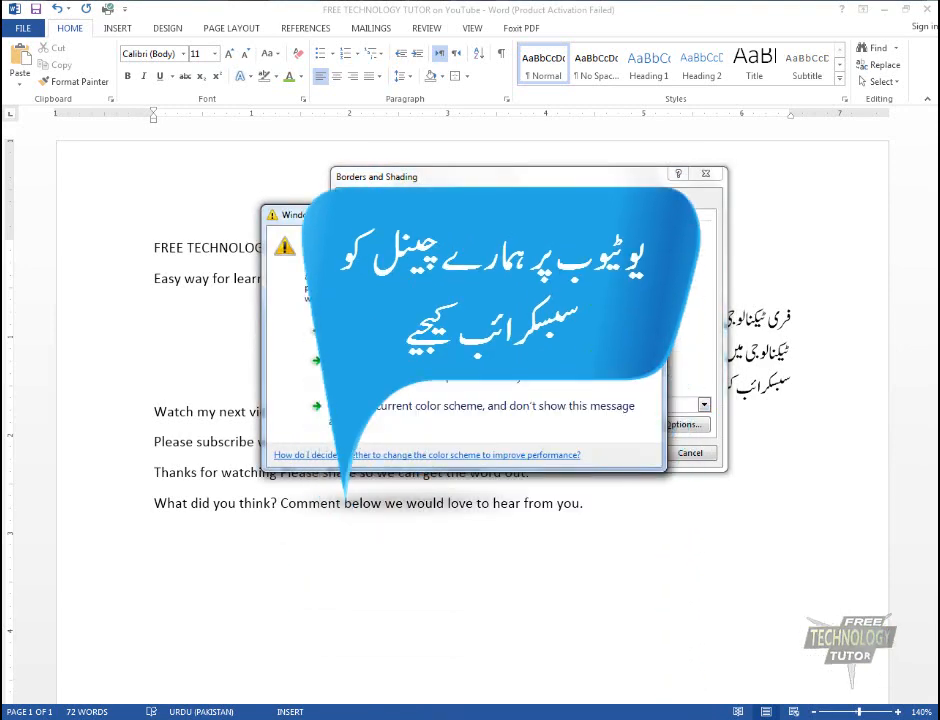
pyautogui.press('Escape')
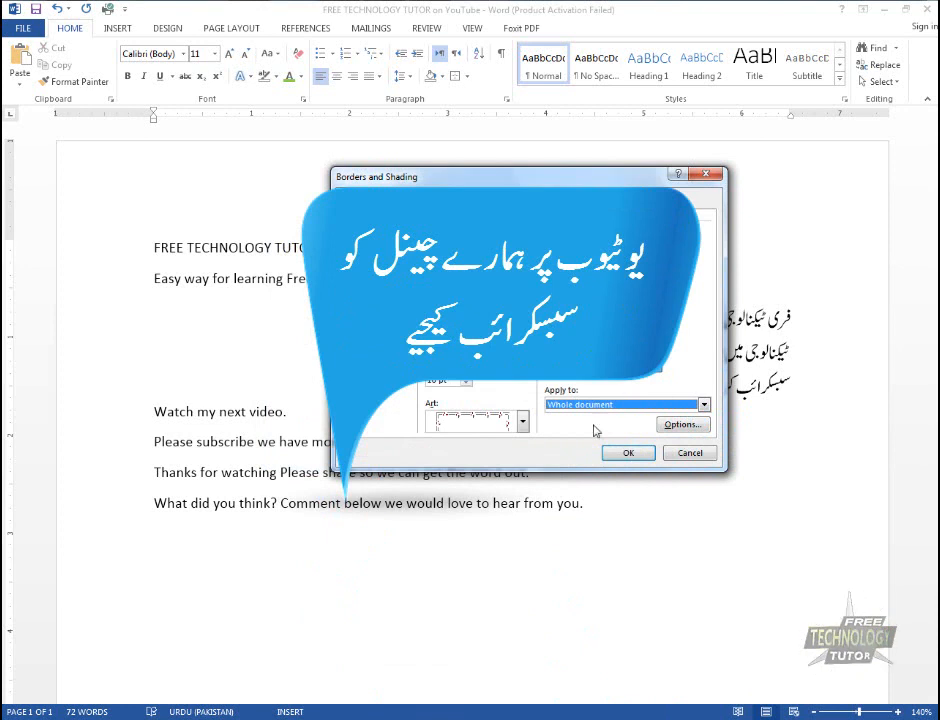
# Apply the thin red 16 pt art page border to the whole document and view the full page
pyautogui.click(621, 405)
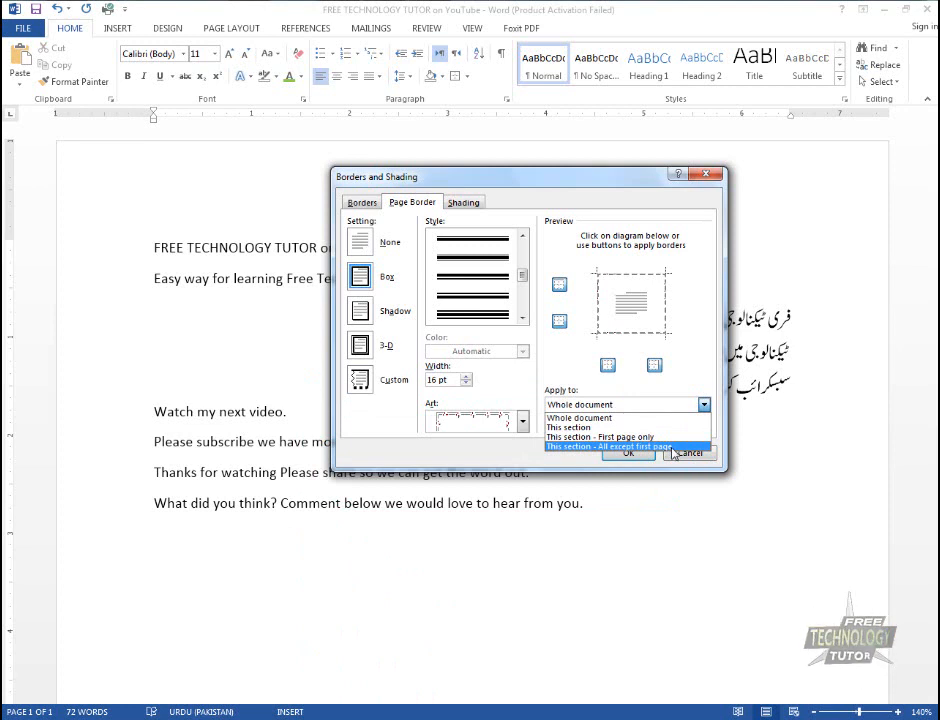
pyautogui.click(587, 419)
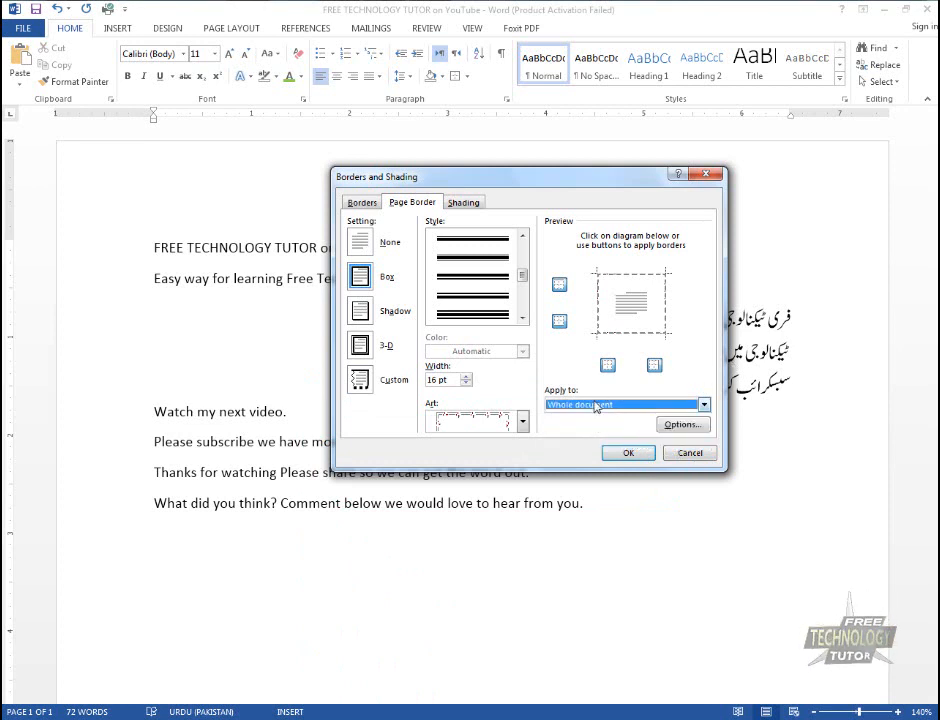
pyautogui.click(641, 453)
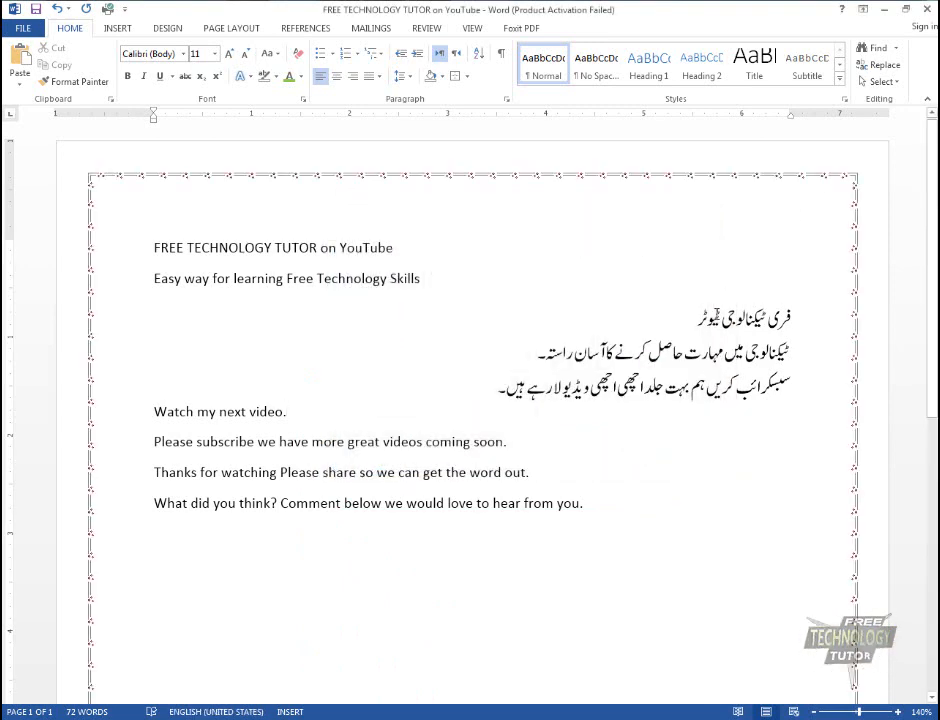
pyautogui.keyDown('ctrl'); pyautogui.scroll(-6, 716, 314); pyautogui.keyUp('ctrl')
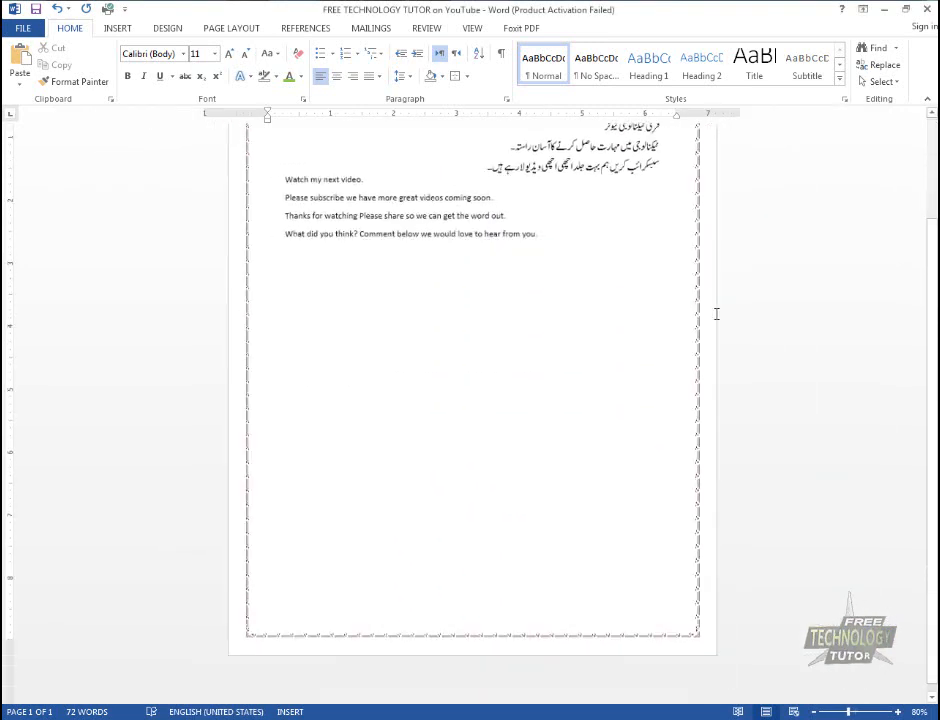
pyautogui.keyDown('ctrl'); pyautogui.scroll(-1, 716, 314); pyautogui.keyUp('ctrl')
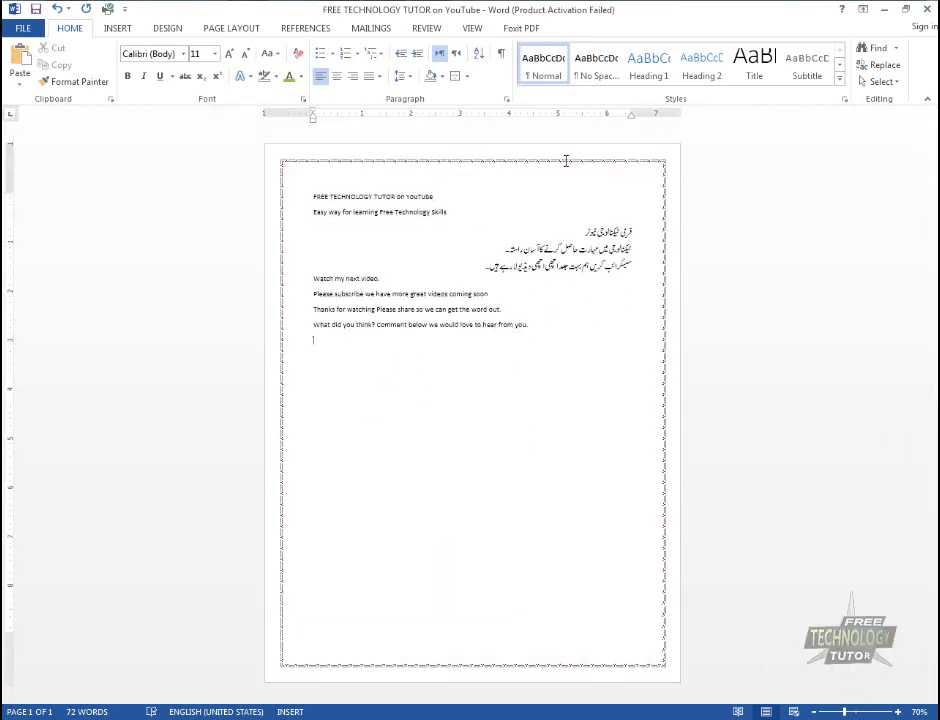
pyautogui.click(466, 76)
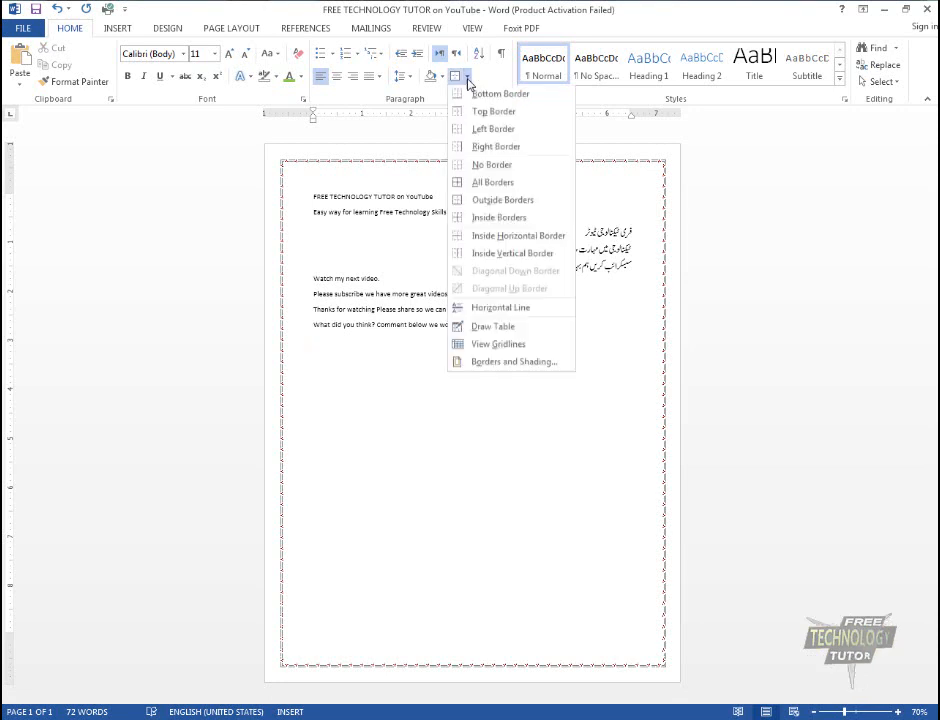
pyautogui.click(530, 363)
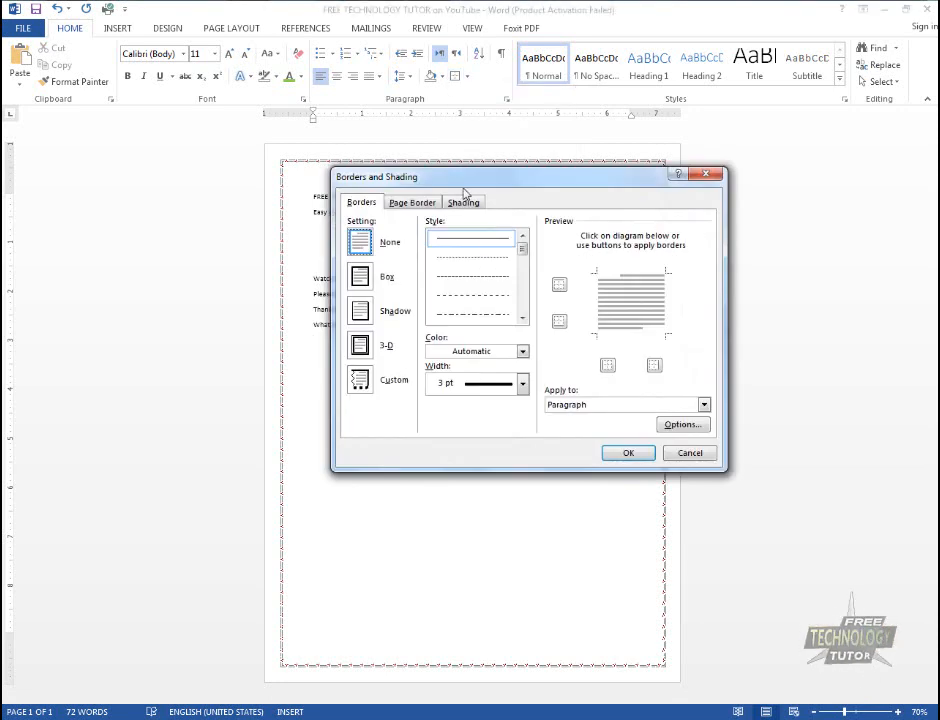
pyautogui.click(464, 203)
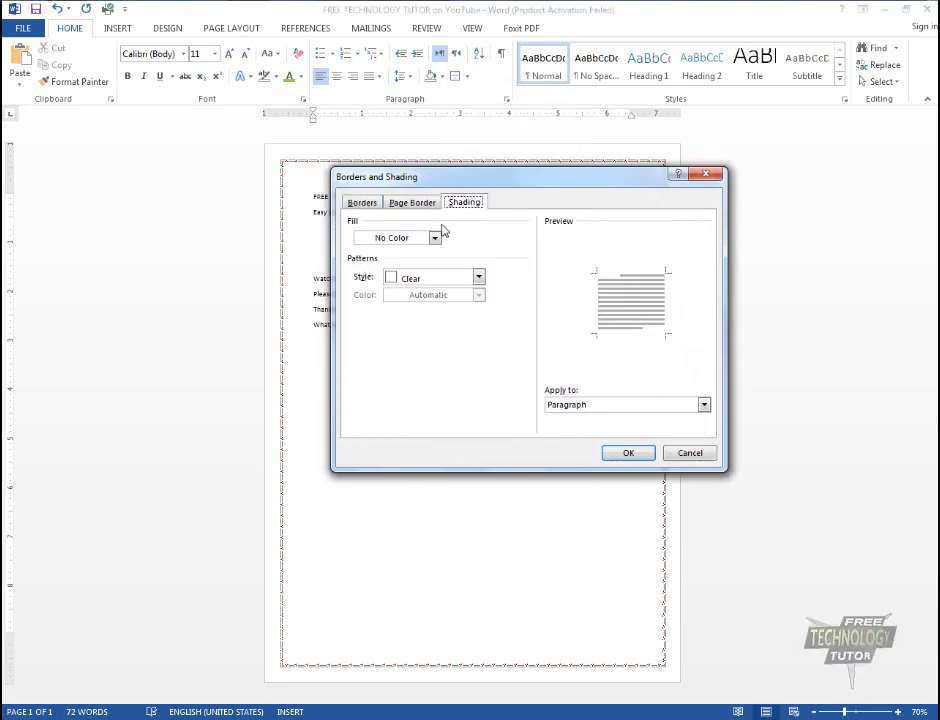
pyautogui.click(436, 239)
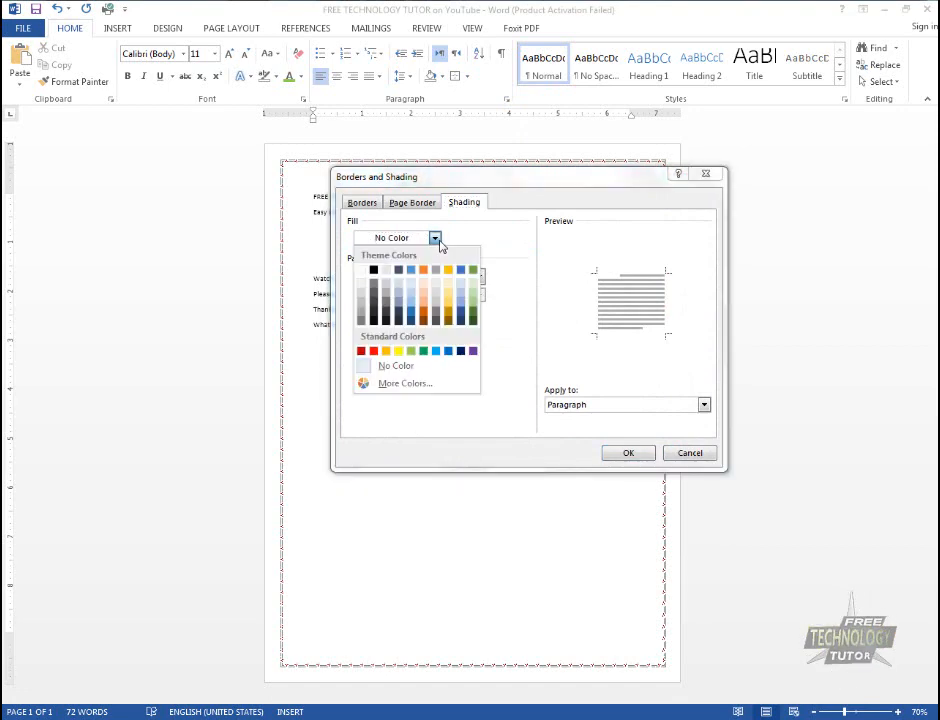
pyautogui.click(706, 459)
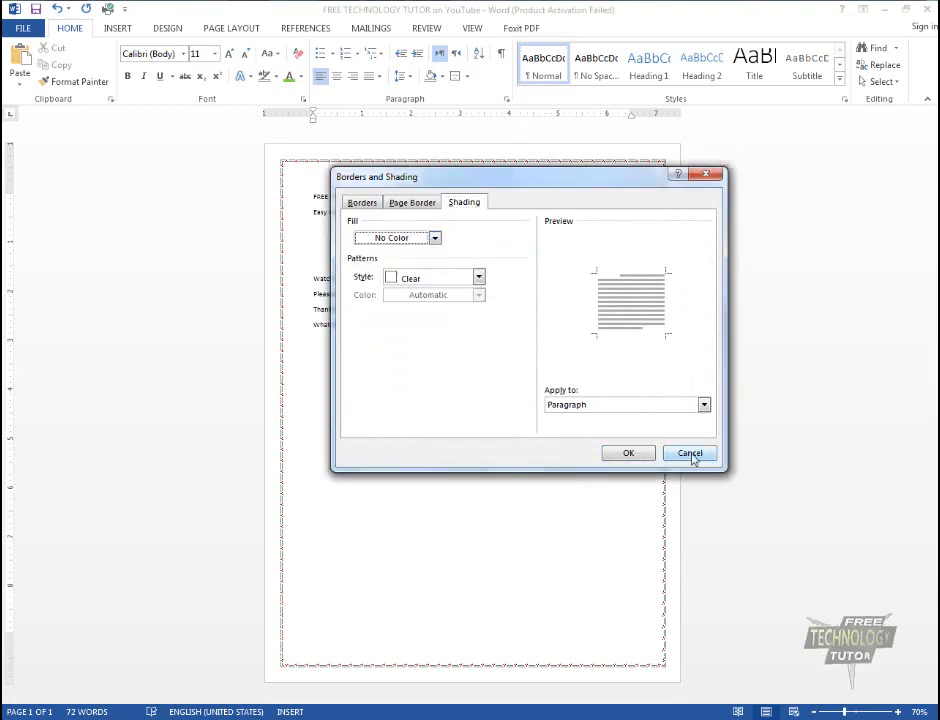
pyautogui.click(690, 452)
# Shade the three Urdu paragraphs with a Gold, Accent 4 fill, applied to Paragraph
pyautogui.scroll(4, 560, 447)
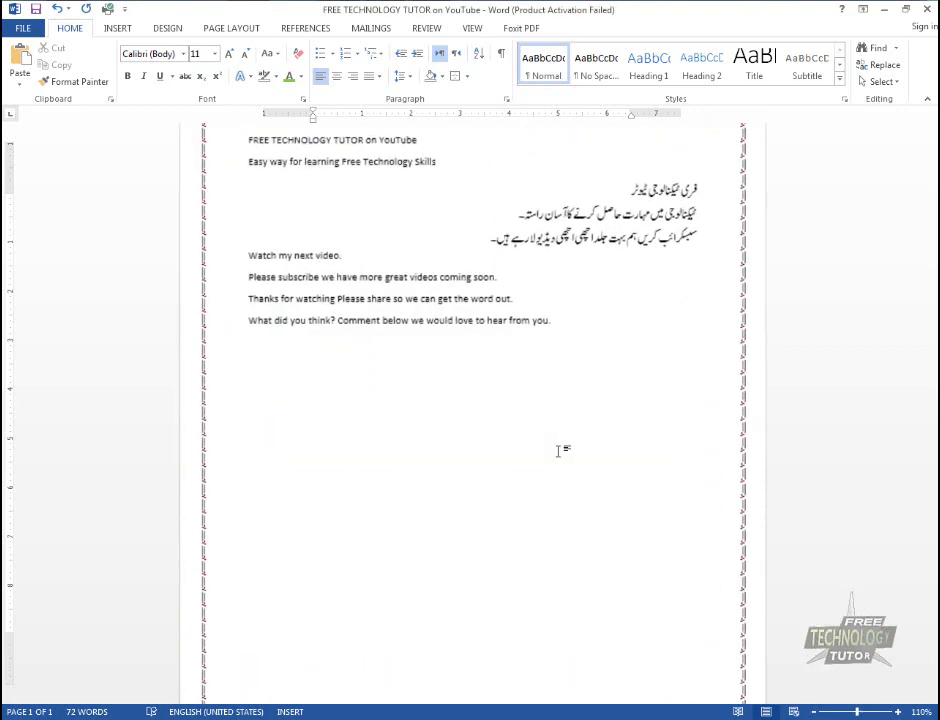
pyautogui.scroll(2, 558, 451)
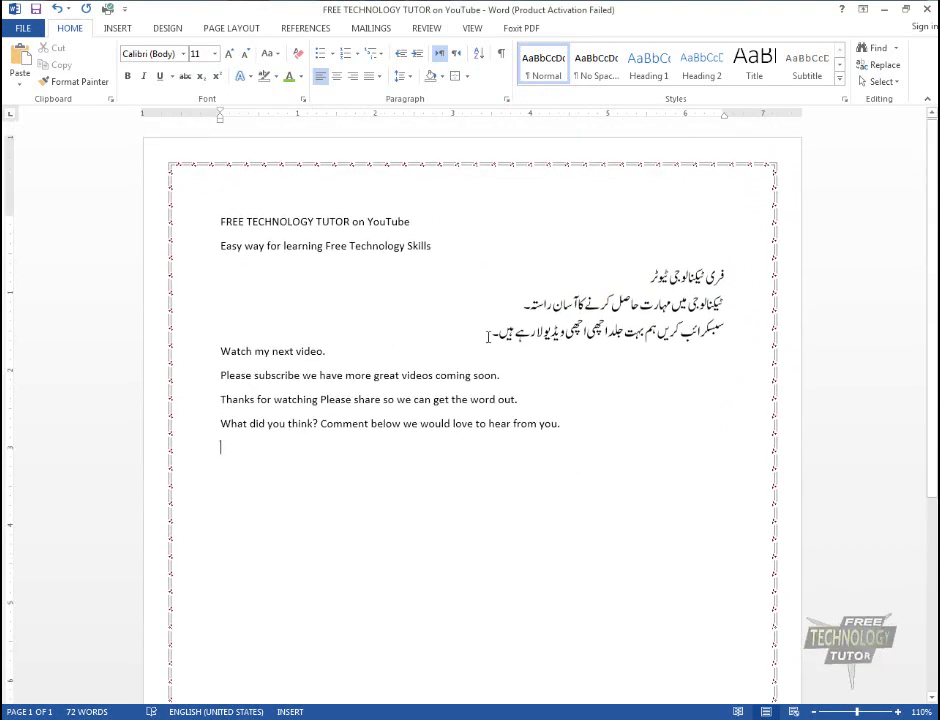
pyautogui.moveTo(488, 336); pyautogui.dragTo(728, 275)
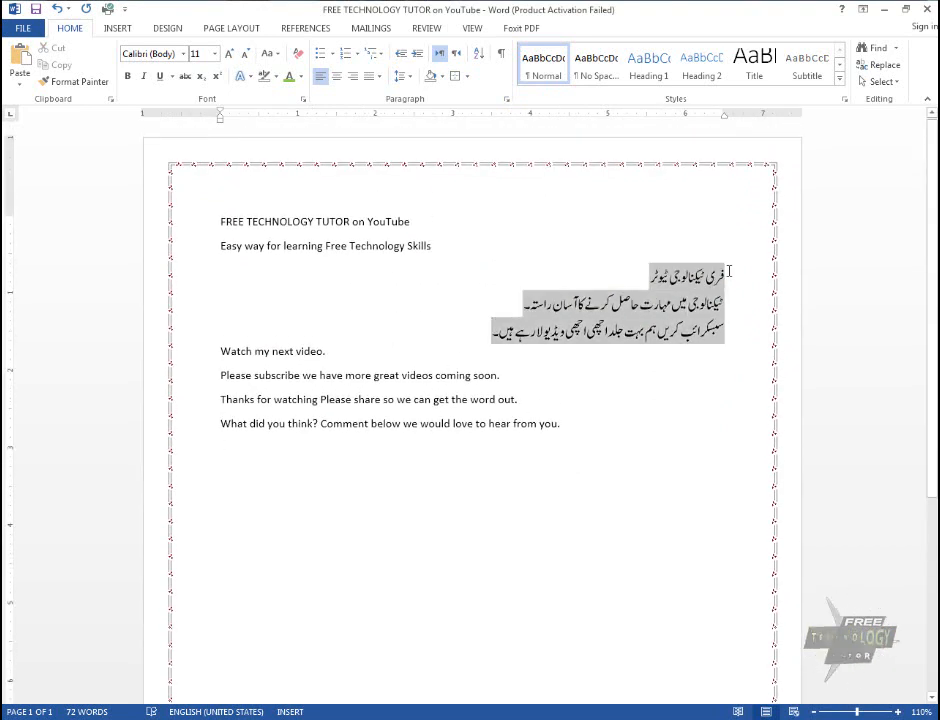
pyautogui.click(459, 76)
pyautogui.click(503, 364)
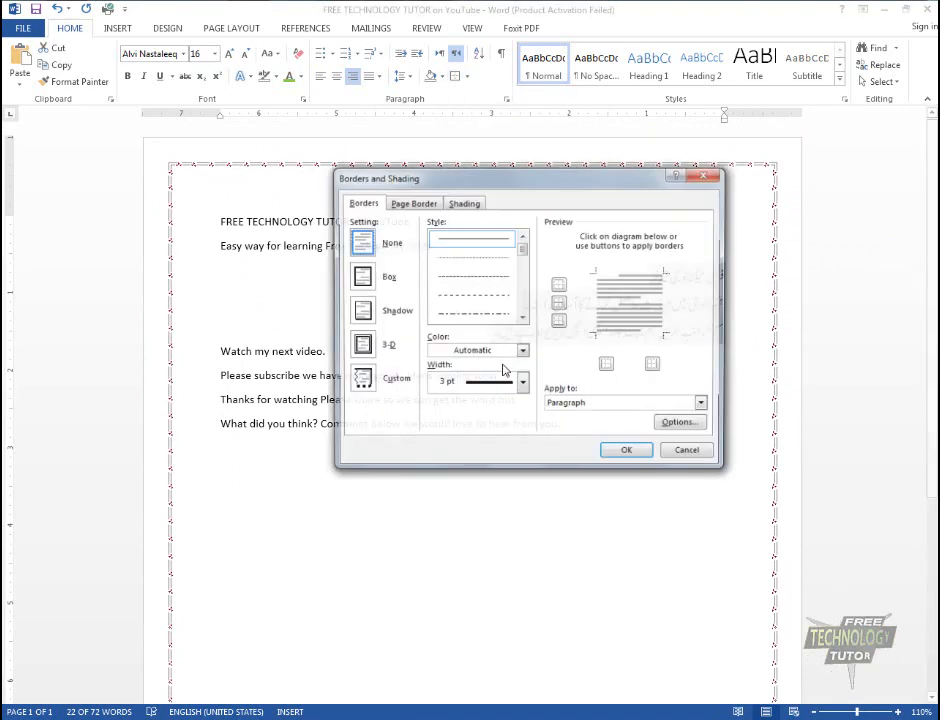
pyautogui.click(465, 203)
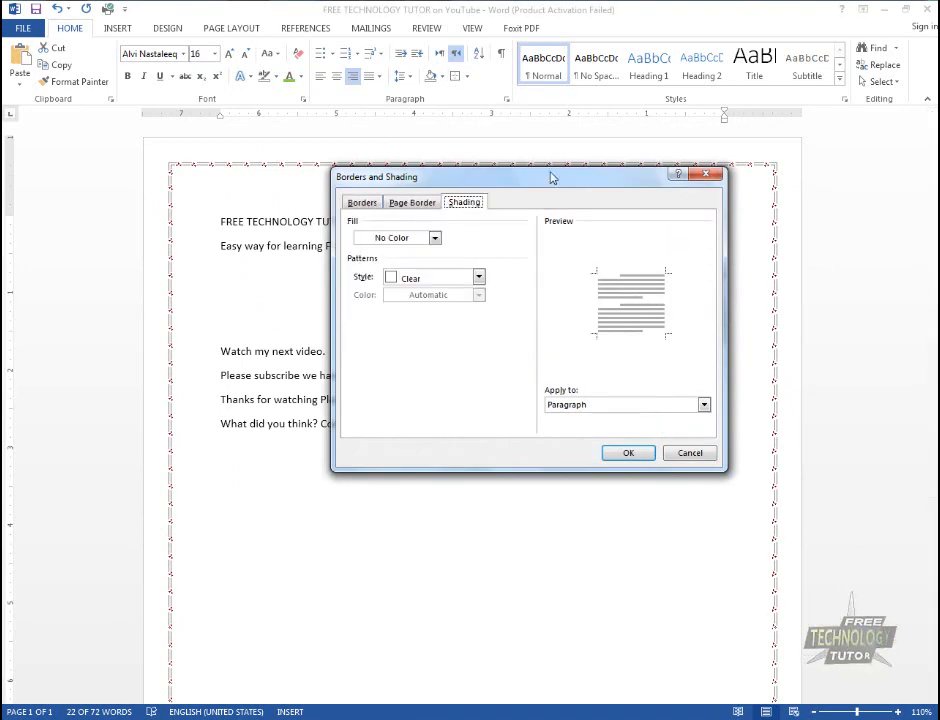
pyautogui.moveTo(550, 177)
pyautogui.mouseDown()
pyautogui.moveTo(189, 306)
pyautogui.moveTo(265, 273)
pyautogui.mouseUp()
pyautogui.click(149, 336)
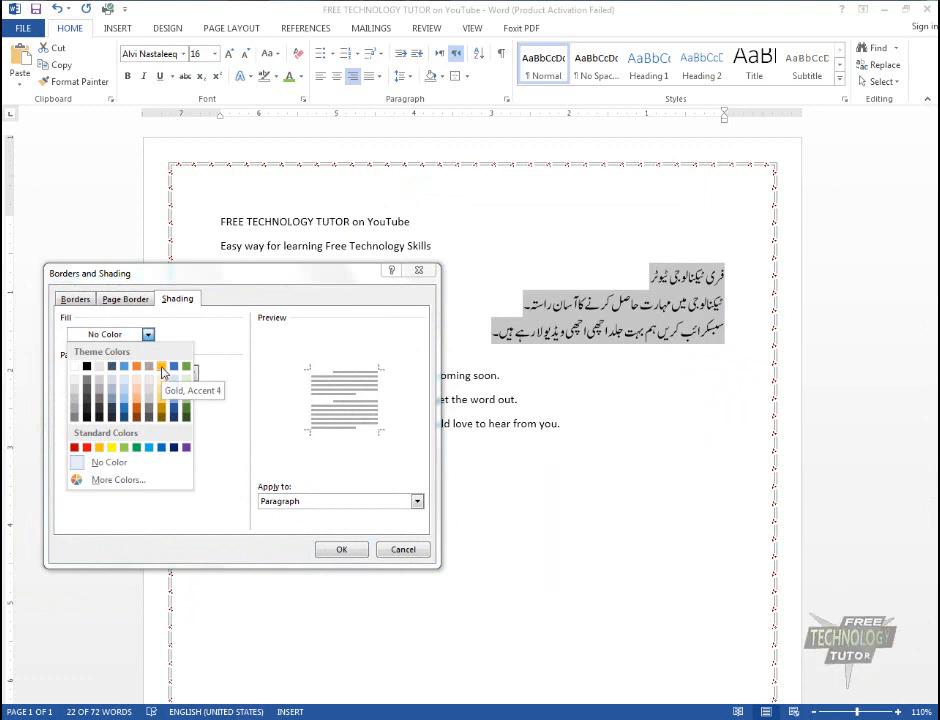
pyautogui.click(161, 367)
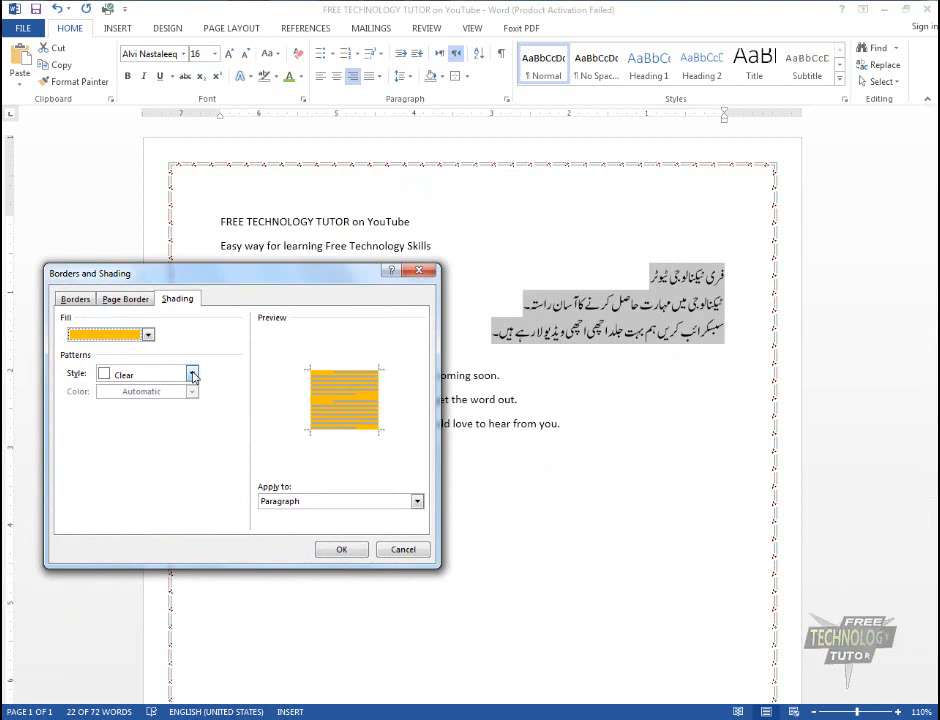
pyautogui.click(341, 549)
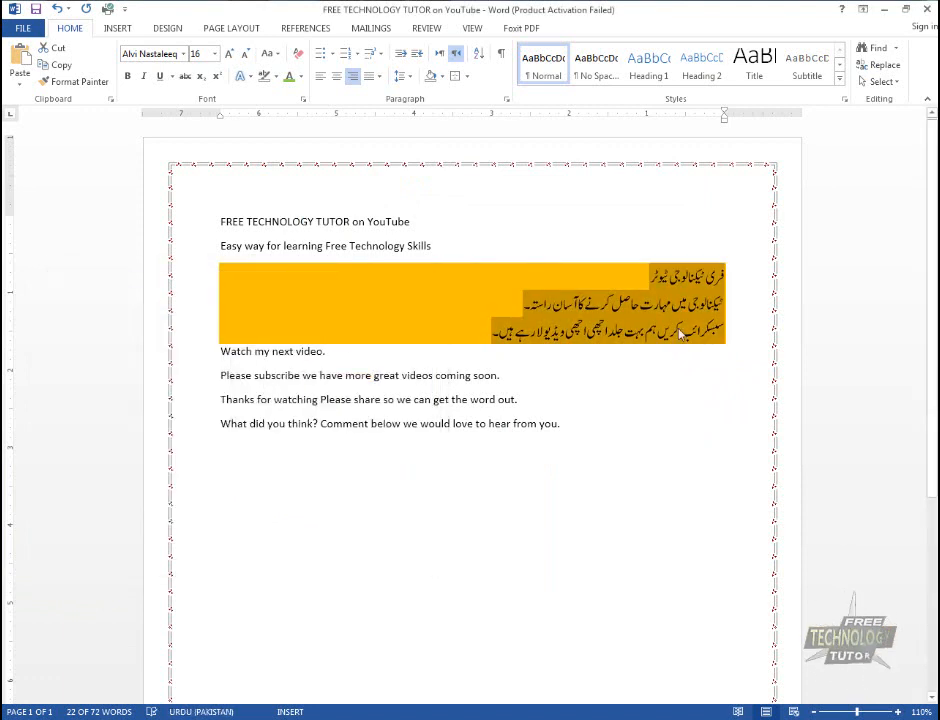
pyautogui.click(615, 459)
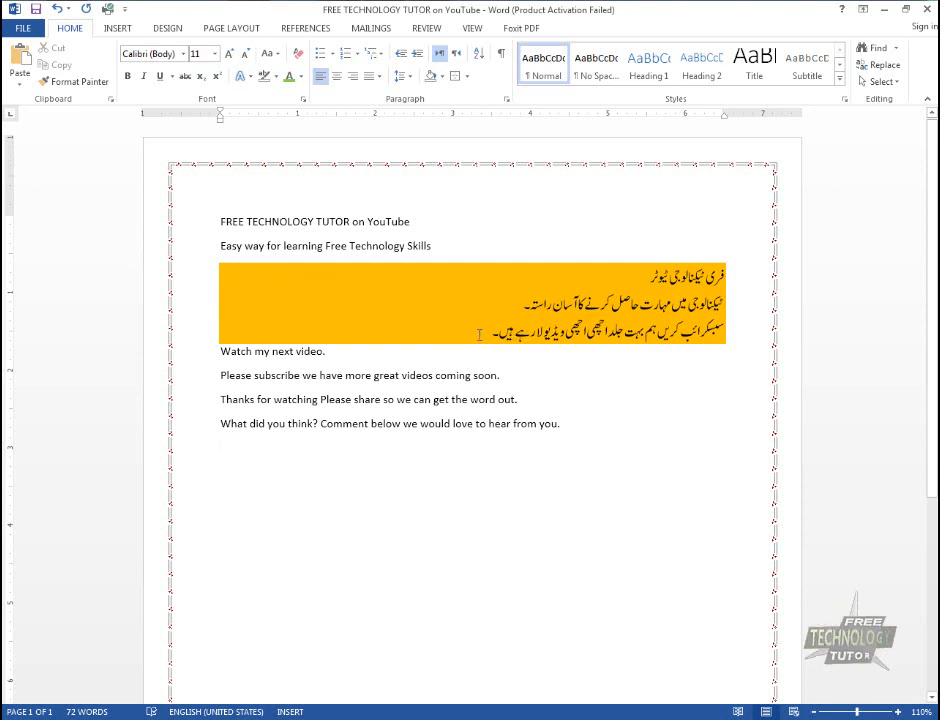
# Add the Lt Trellis pattern style to the shading of the three Urdu paragraphs
pyautogui.moveTo(479, 335); pyautogui.dragTo(728, 273)
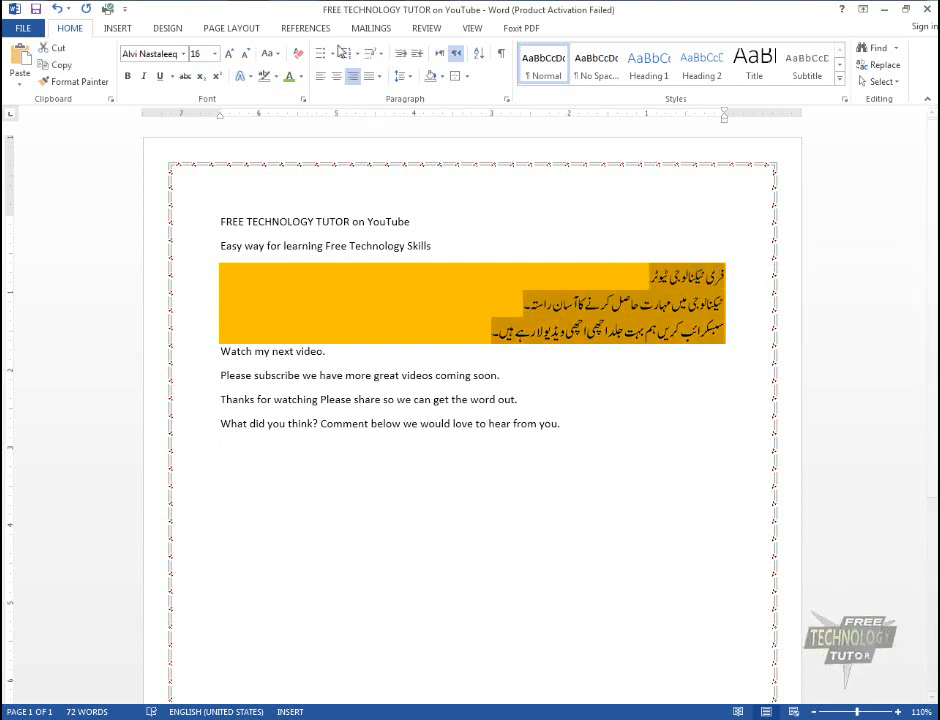
pyautogui.click(467, 76)
pyautogui.click(525, 363)
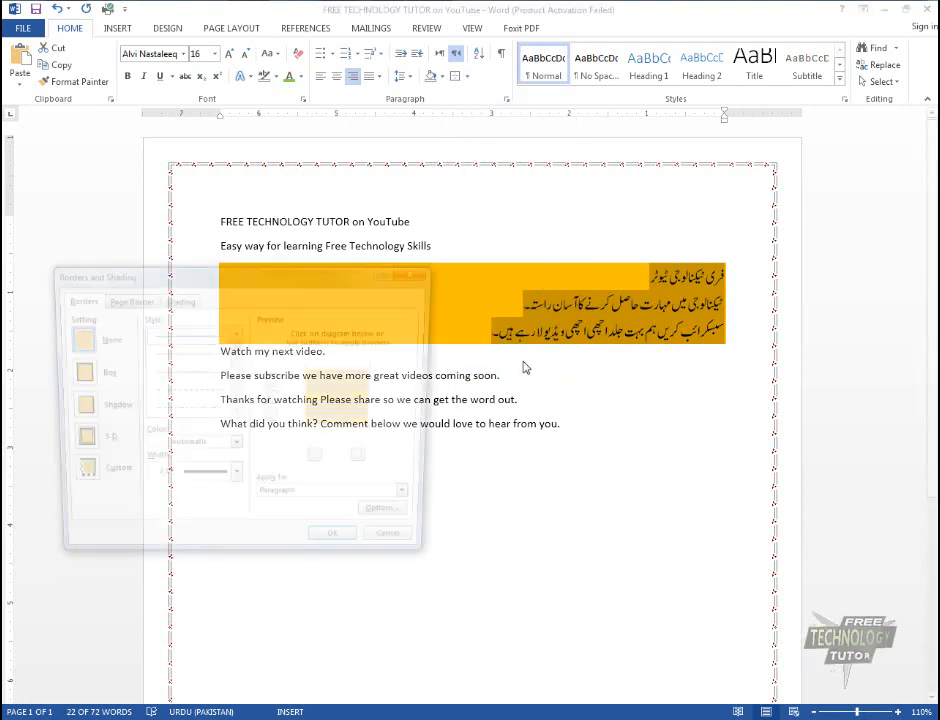
pyautogui.click(190, 299)
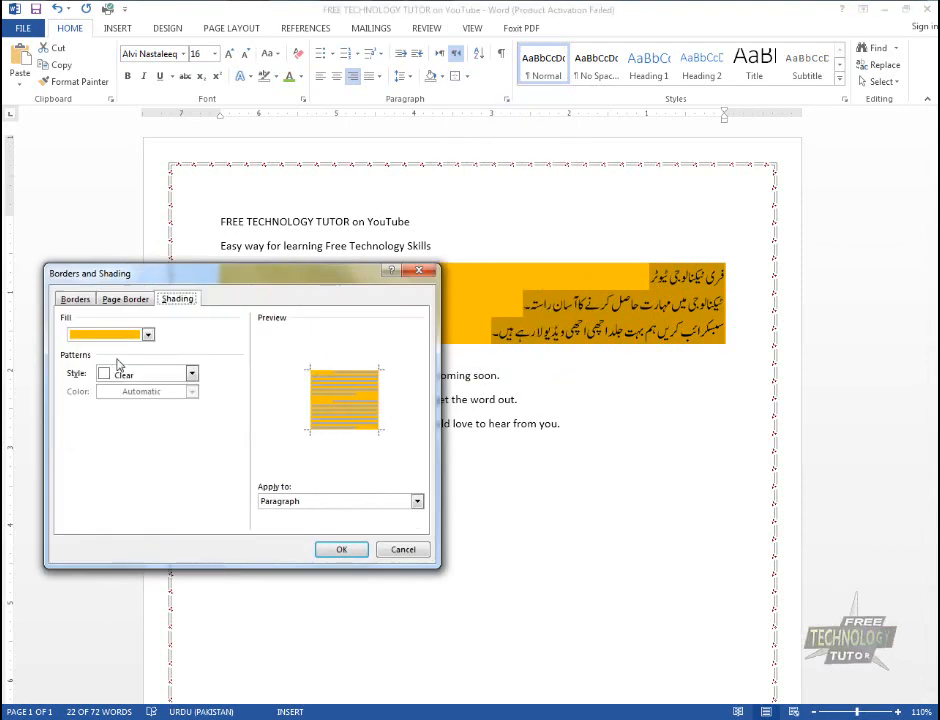
pyautogui.click(173, 377)
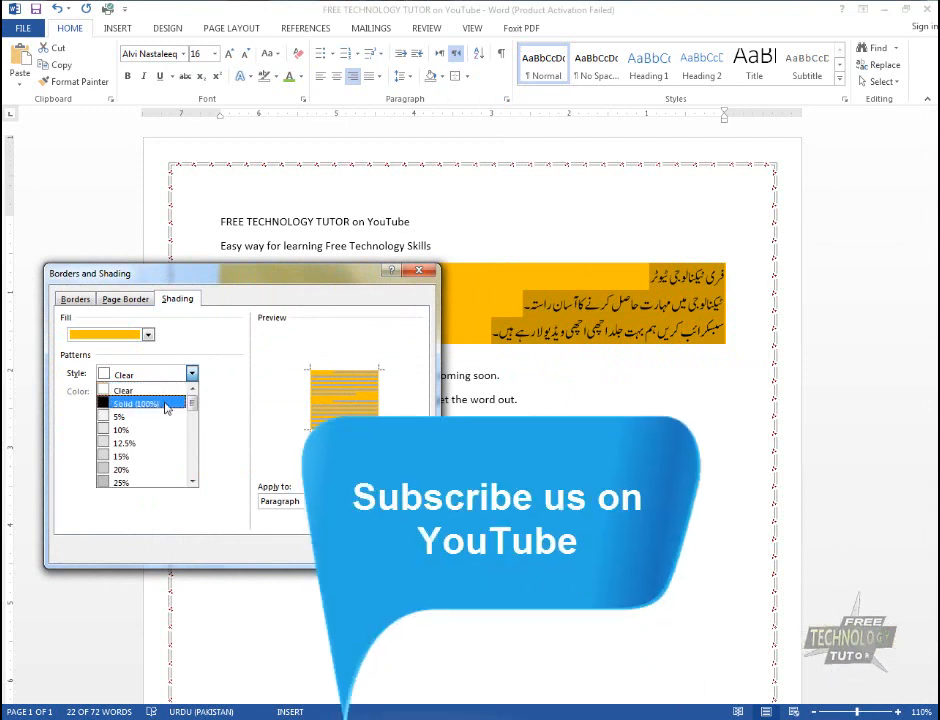
pyautogui.scroll(-5, 160, 410)
pyautogui.scroll(-3, 160, 420)
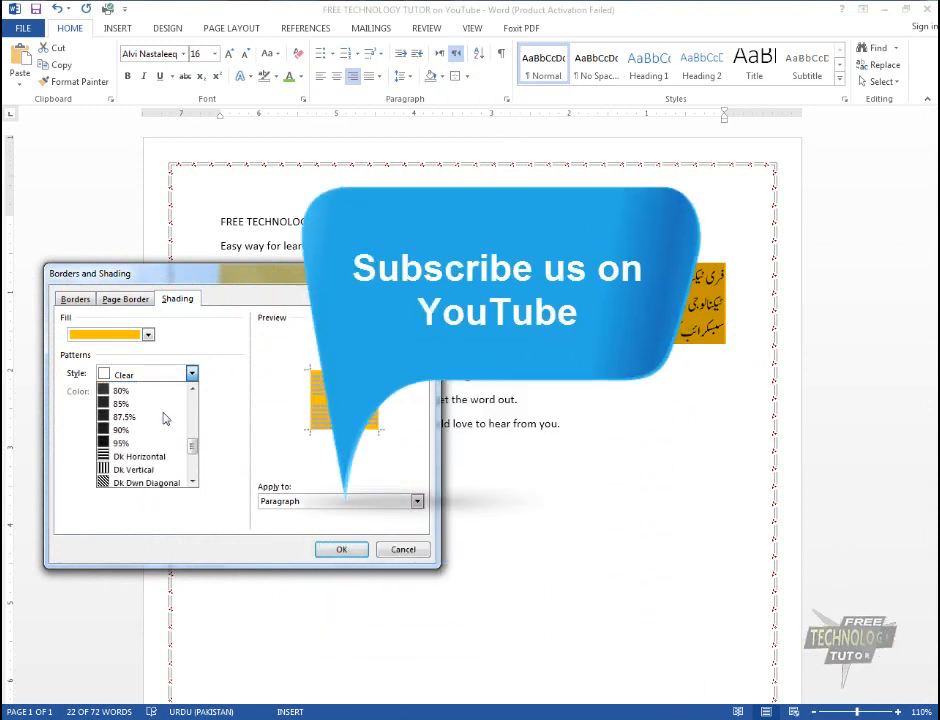
pyautogui.scroll(1, 150, 430)
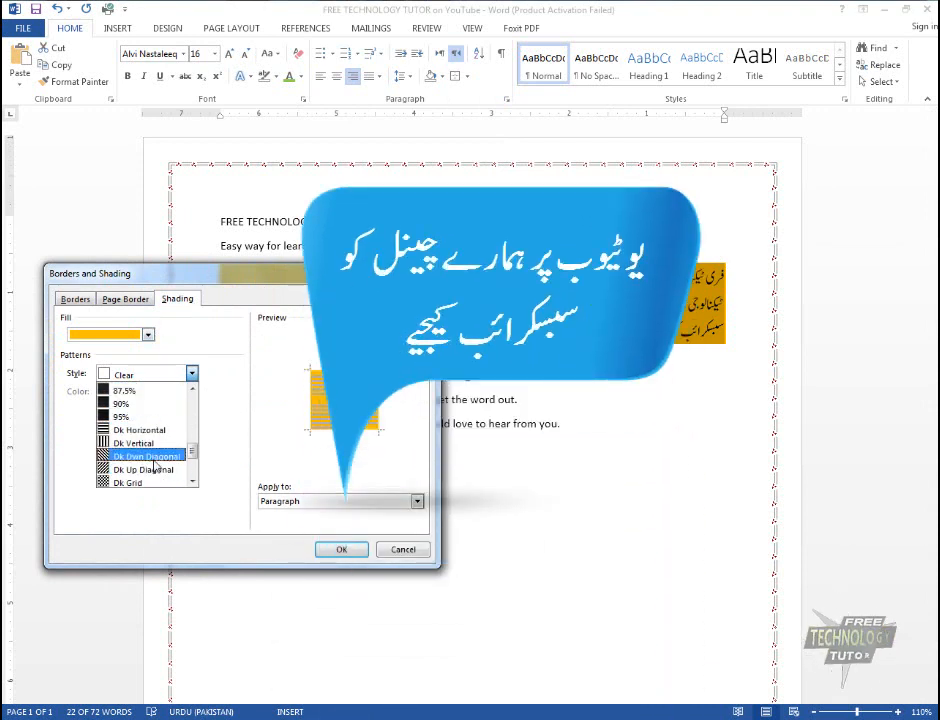
pyautogui.scroll(-4, 155, 466)
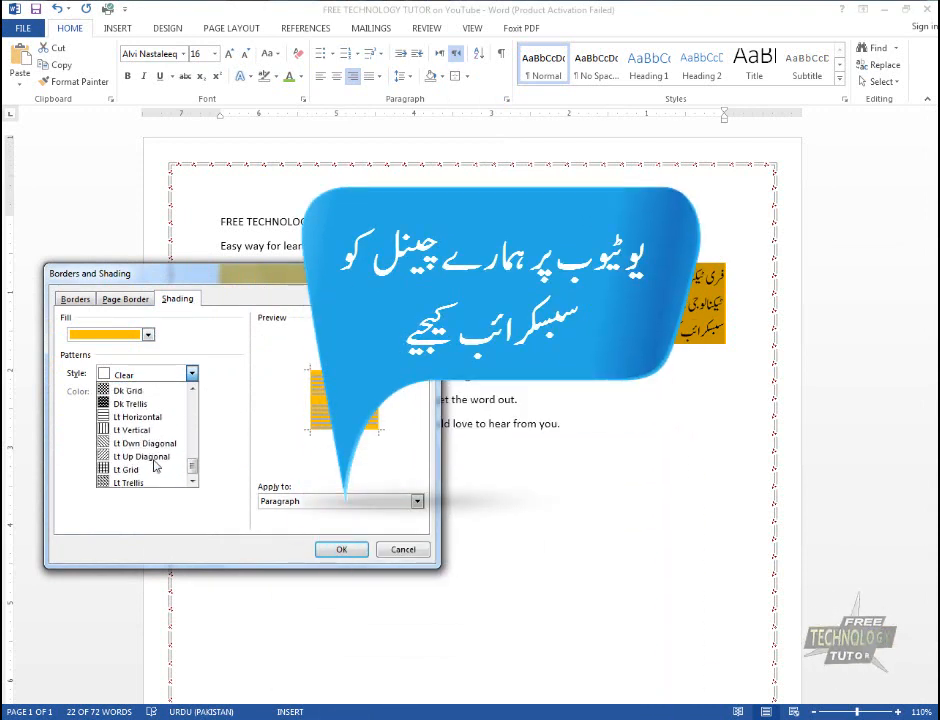
pyautogui.click(136, 483)
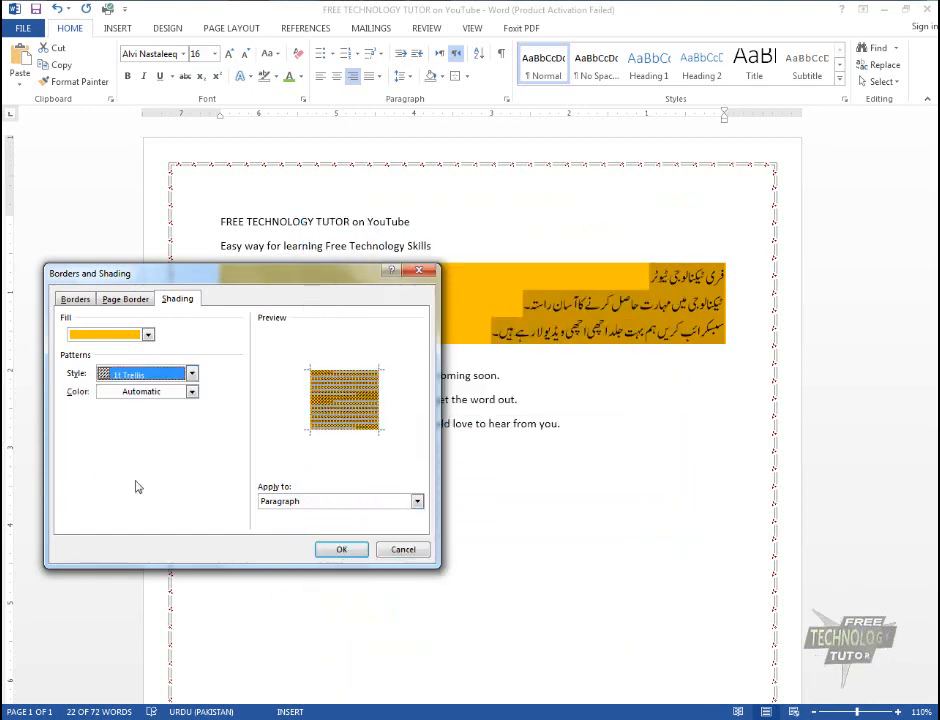
pyautogui.click(355, 549)
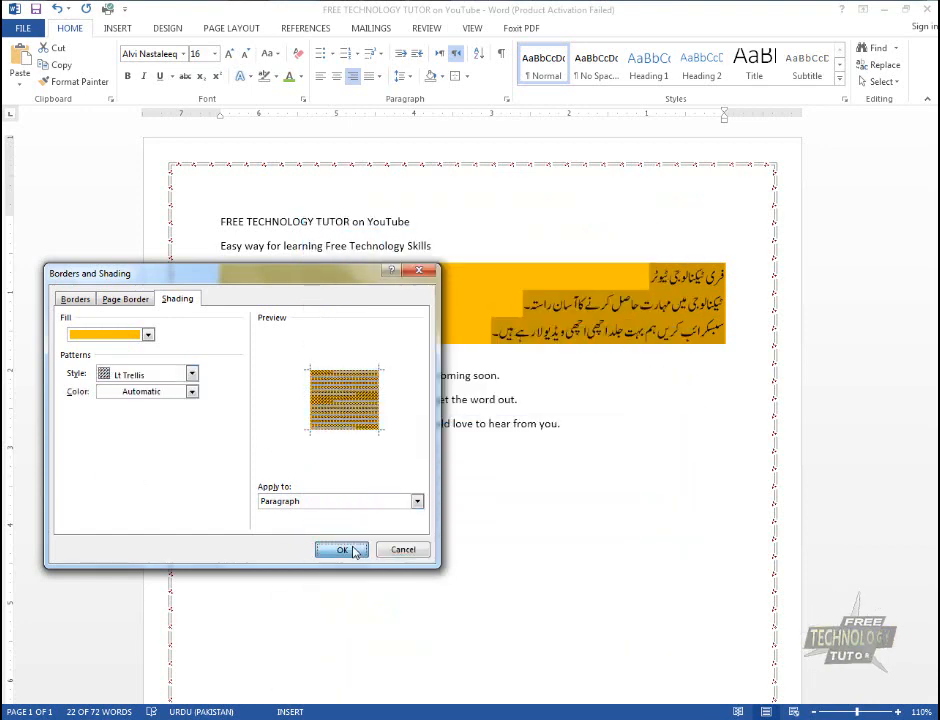
pyautogui.click(577, 437)
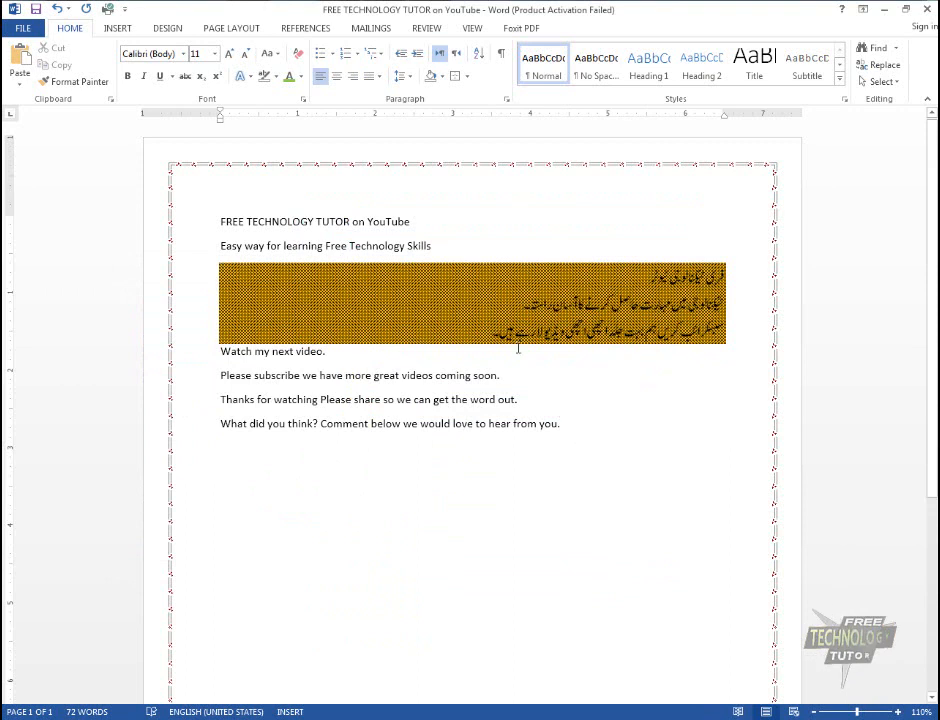
# Set the shading pattern colour of the three Urdu paragraphs to the lightest tint of the theme blue
pyautogui.moveTo(466, 334); pyautogui.dragTo(769, 266)
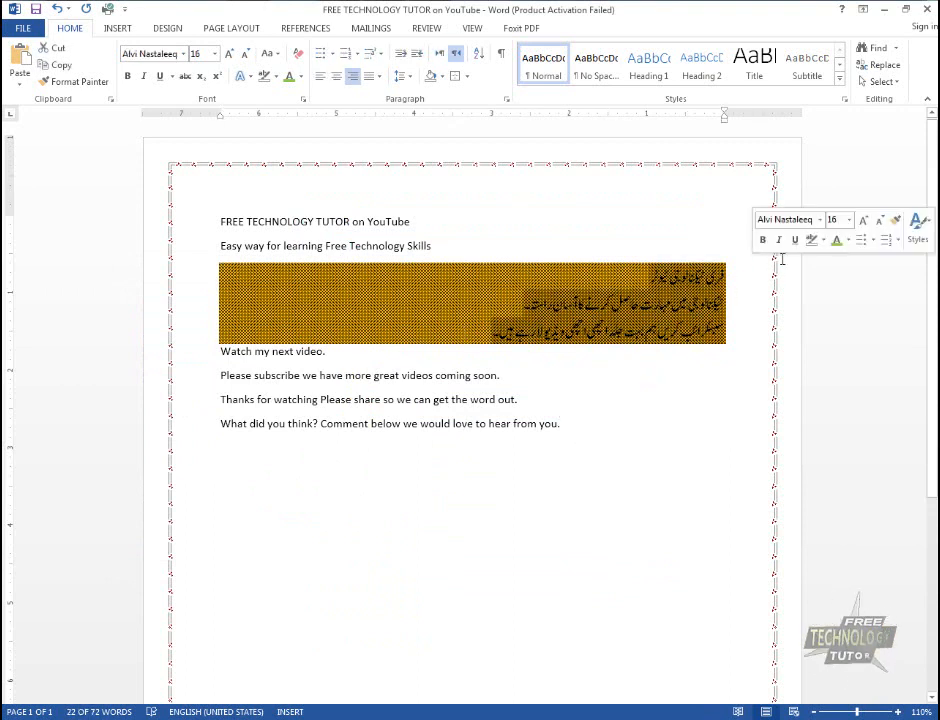
pyautogui.click(466, 76)
pyautogui.click(513, 364)
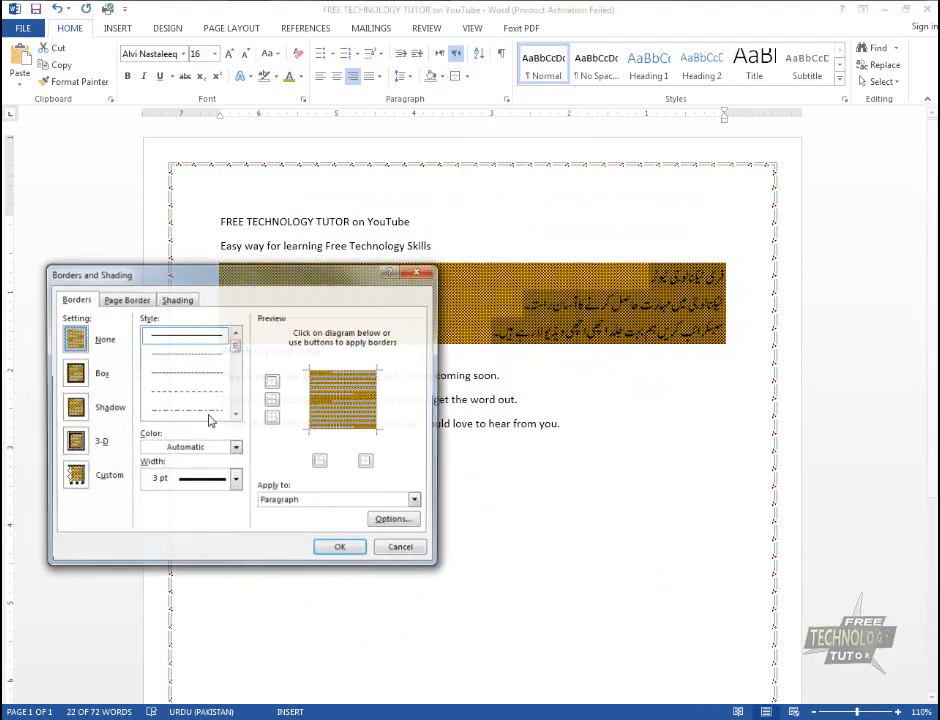
pyautogui.click(178, 299)
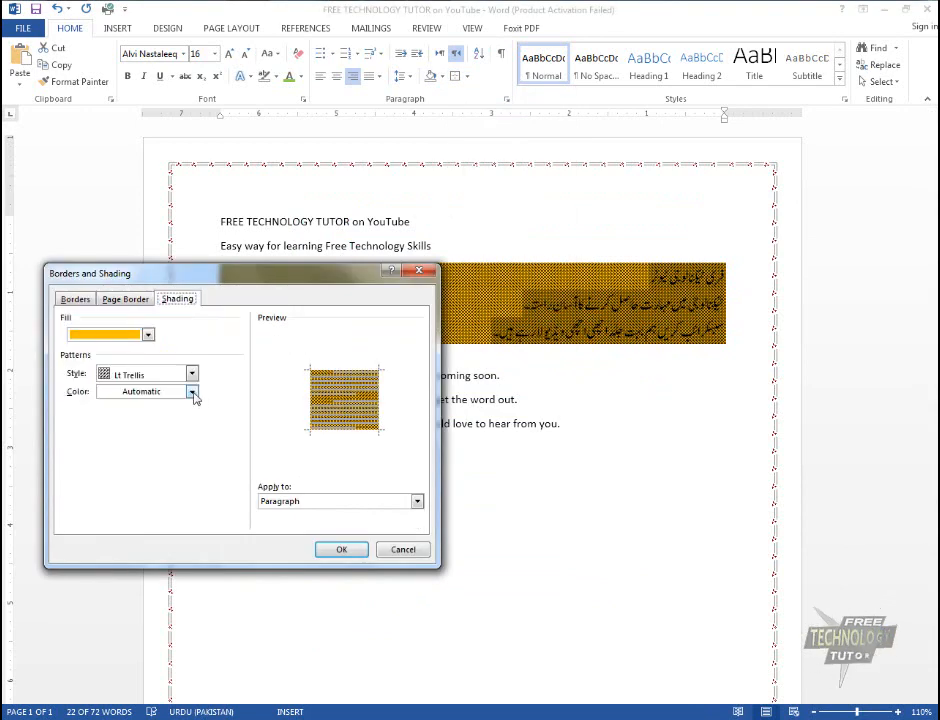
pyautogui.click(191, 392)
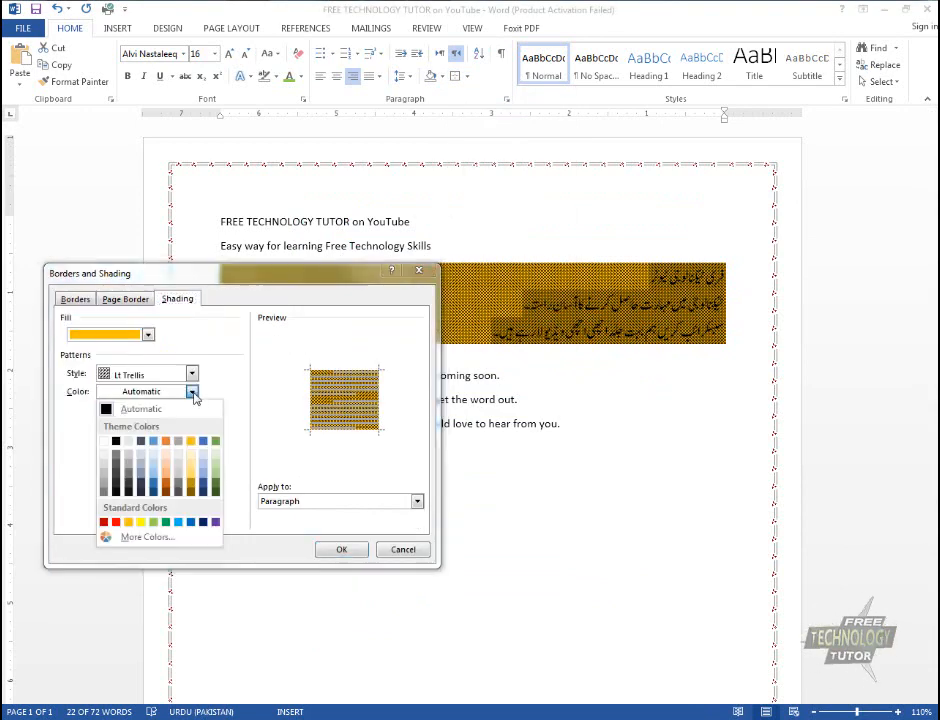
pyautogui.click(204, 459)
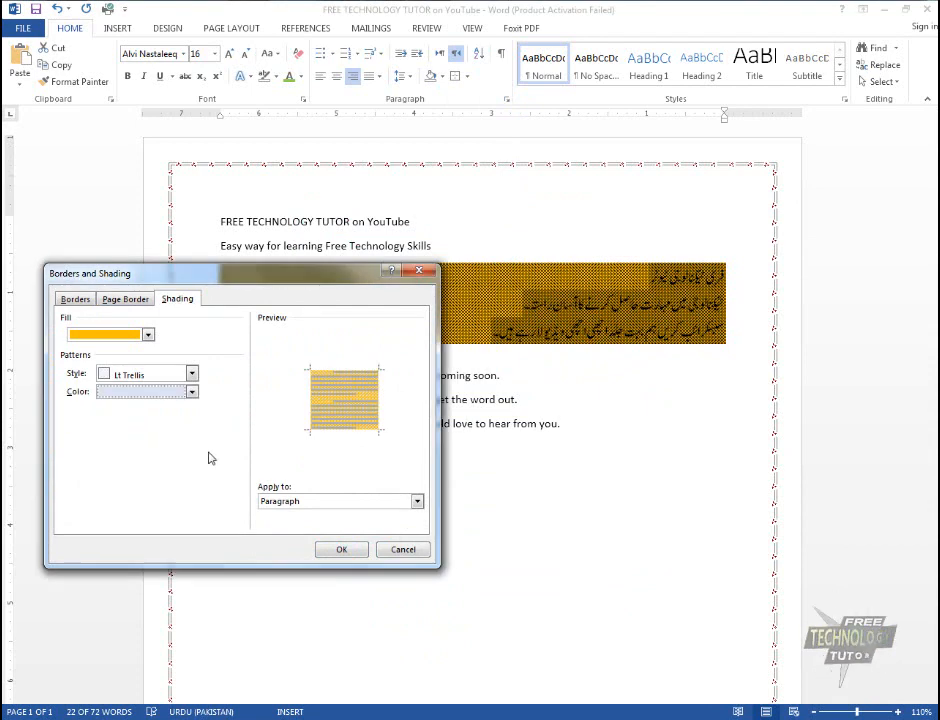
pyautogui.click(341, 549)
pyautogui.click(352, 557)
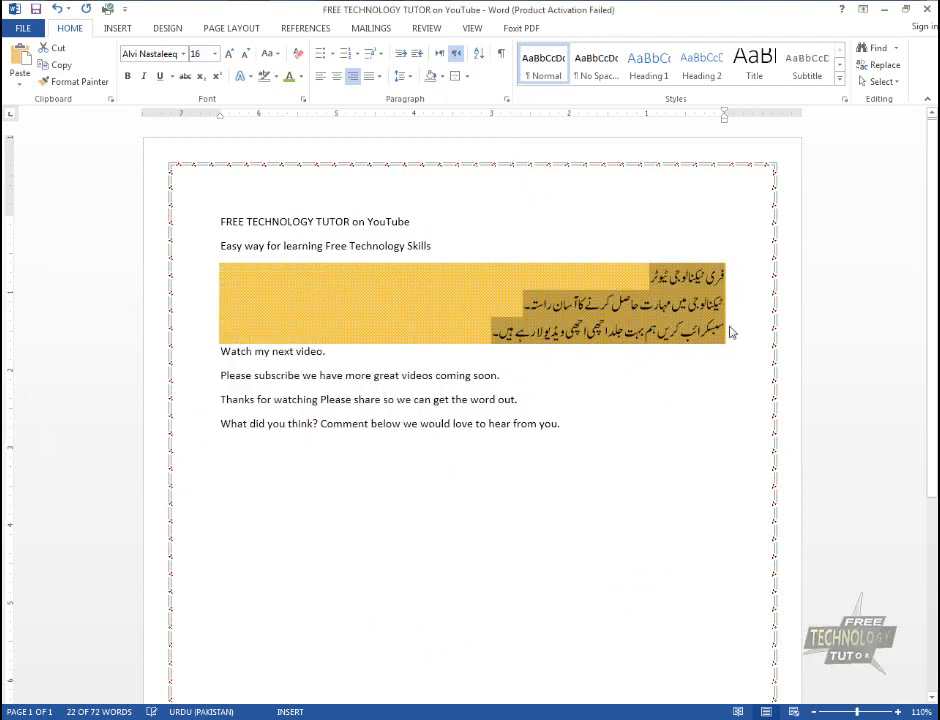
# Set the shading pattern colour of the three Urdu paragraphs to the darkest shade of the theme gold
pyautogui.click(705, 366)
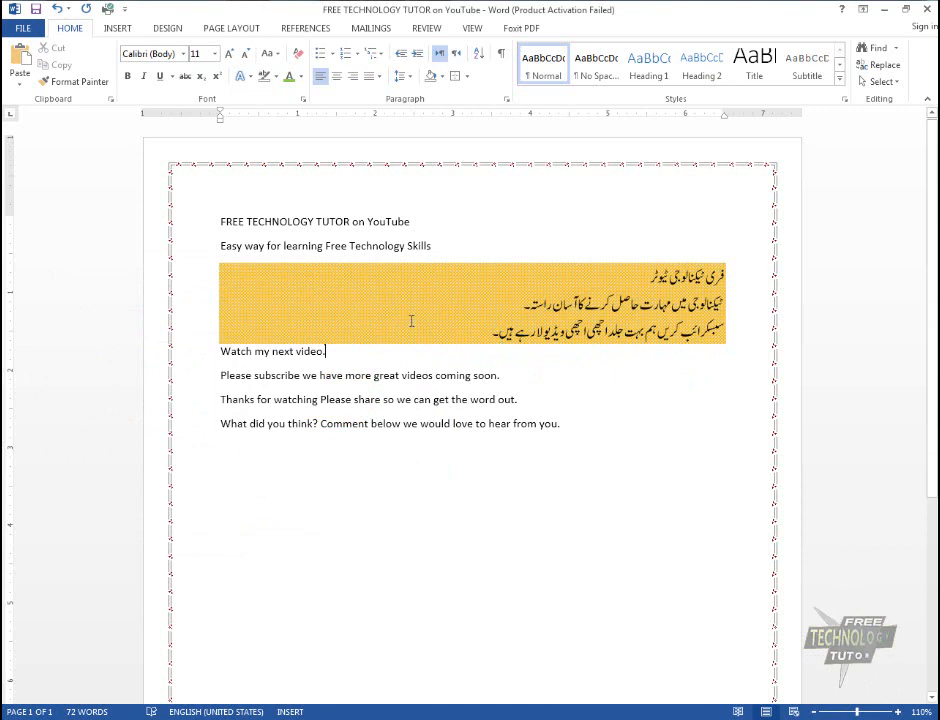
pyautogui.moveTo(470, 340); pyautogui.dragTo(726, 272)
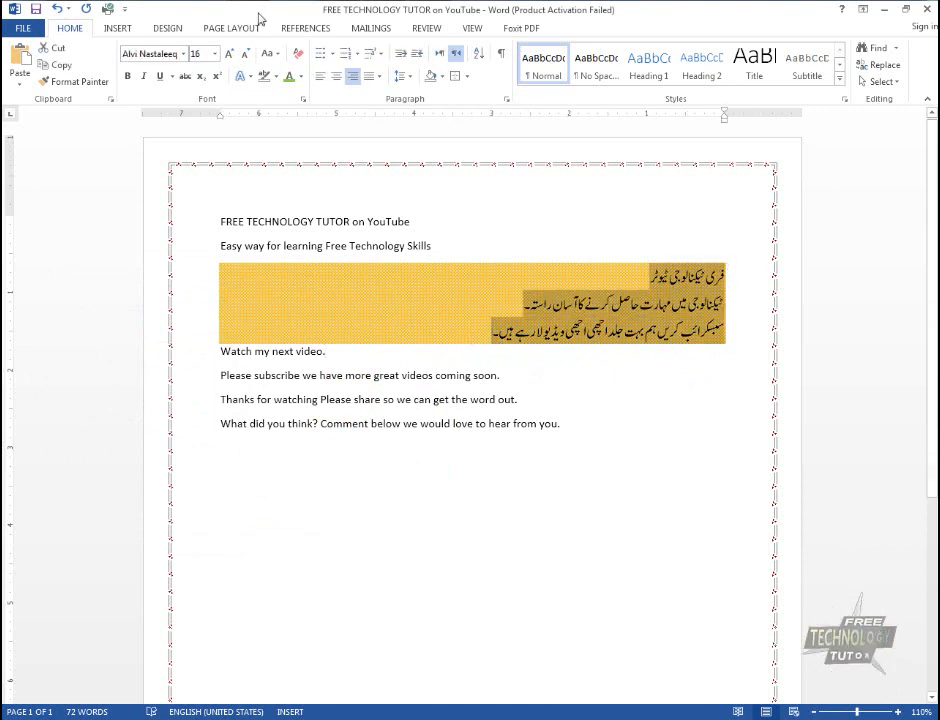
pyautogui.click(466, 77)
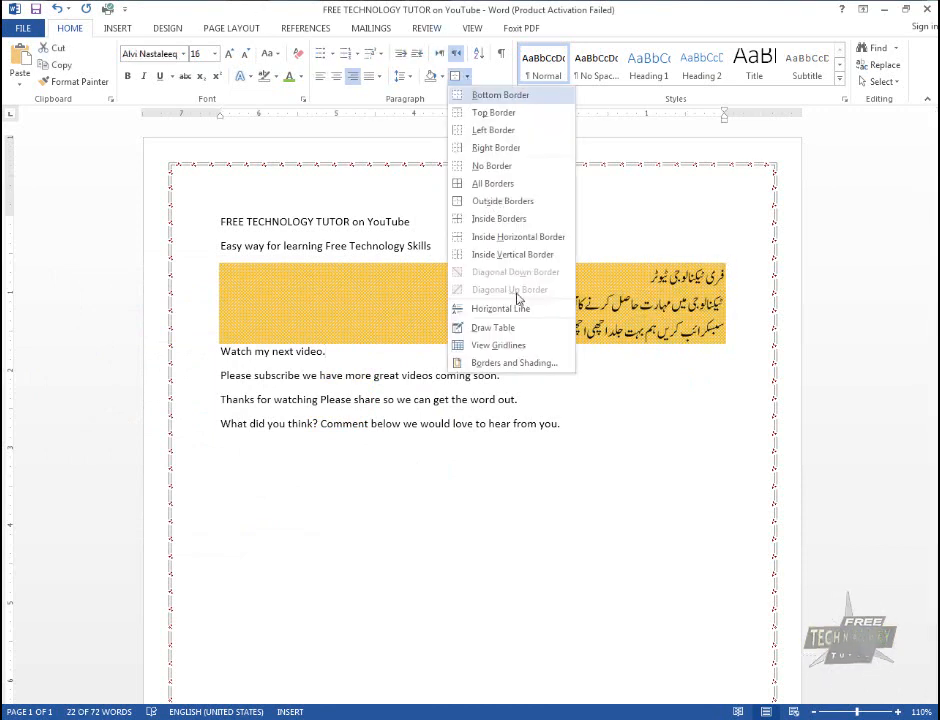
pyautogui.click(515, 366)
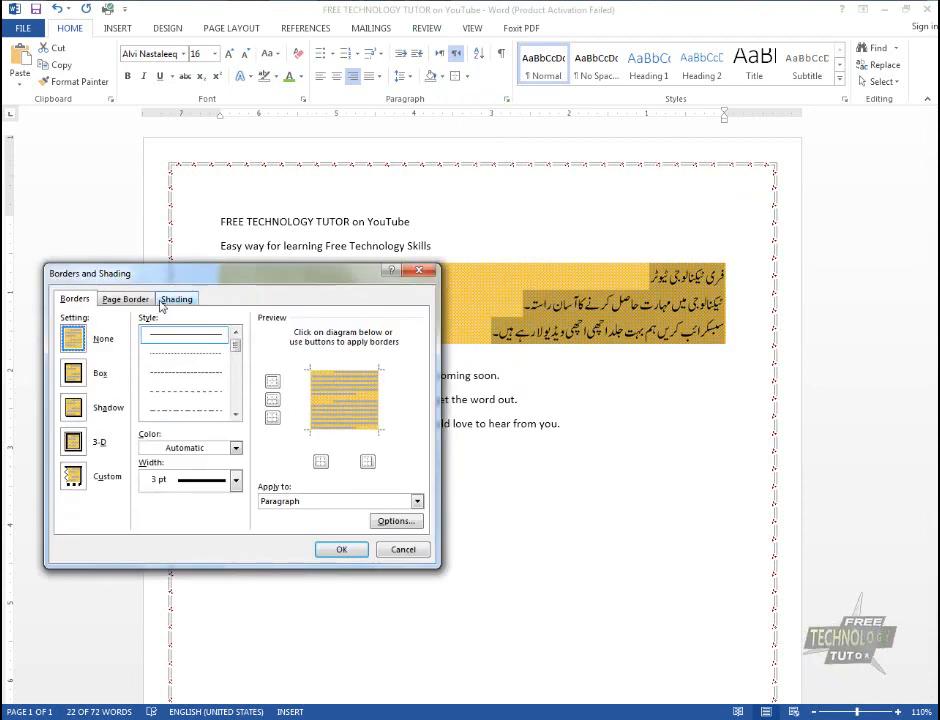
pyautogui.click(180, 302)
pyautogui.click(192, 392)
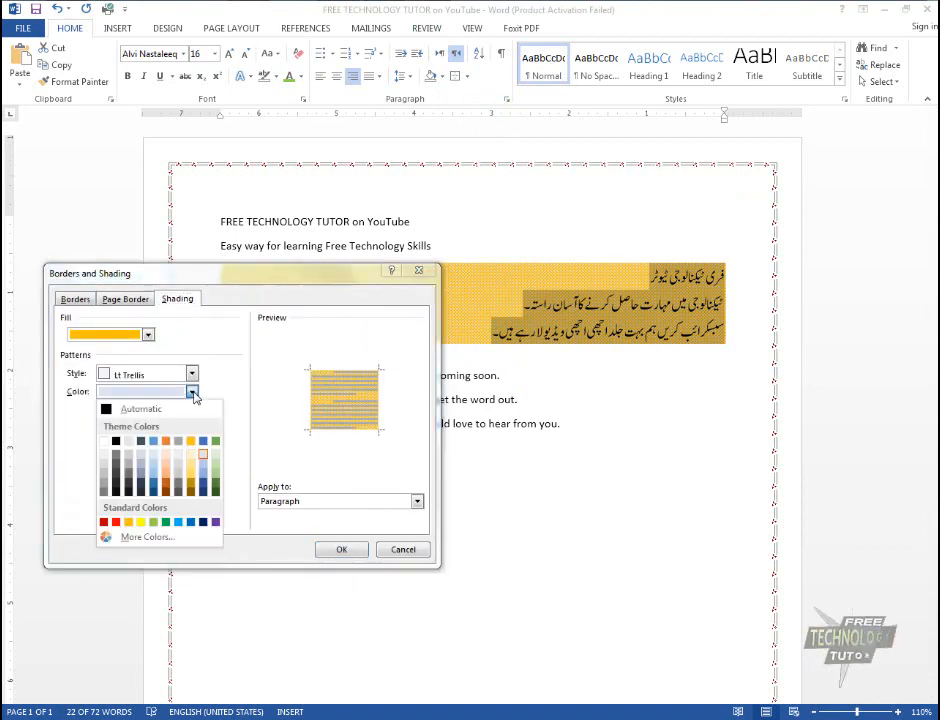
pyautogui.click(191, 491)
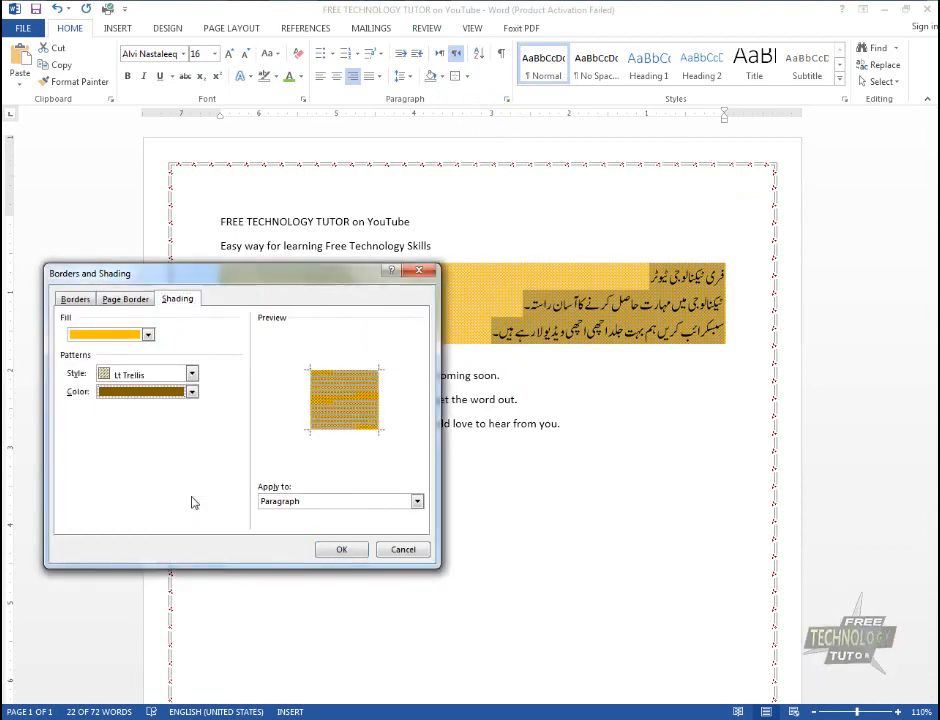
pyautogui.click(331, 550)
pyautogui.click(602, 336)
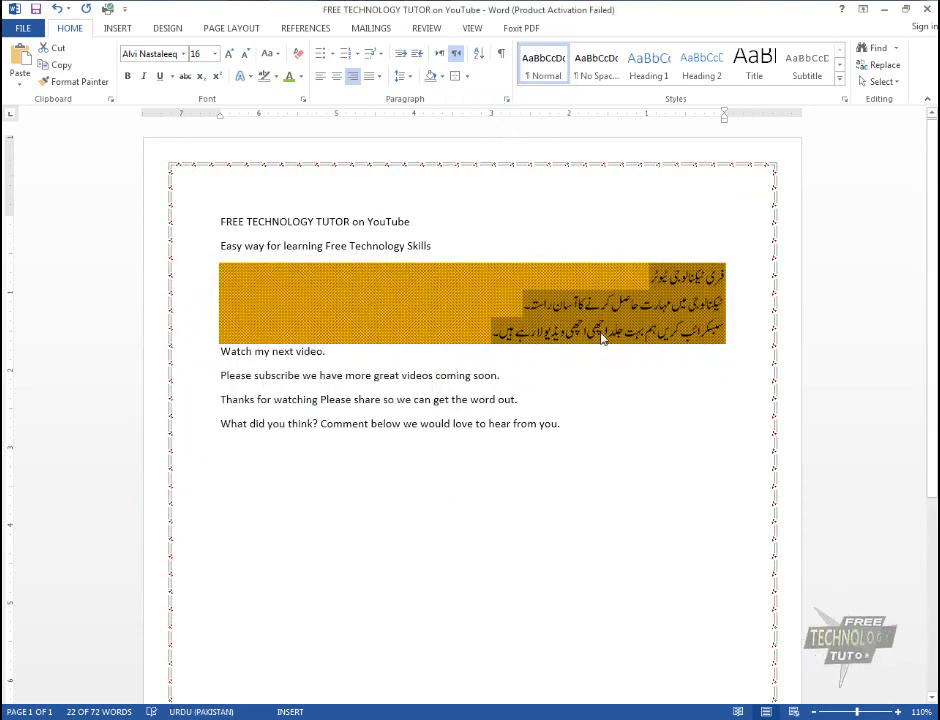
# Set the shading of the three selected Urdu paragraphs to apply to Text instead of Paragraph
pyautogui.moveTo(482, 346); pyautogui.dragTo(667, 273)
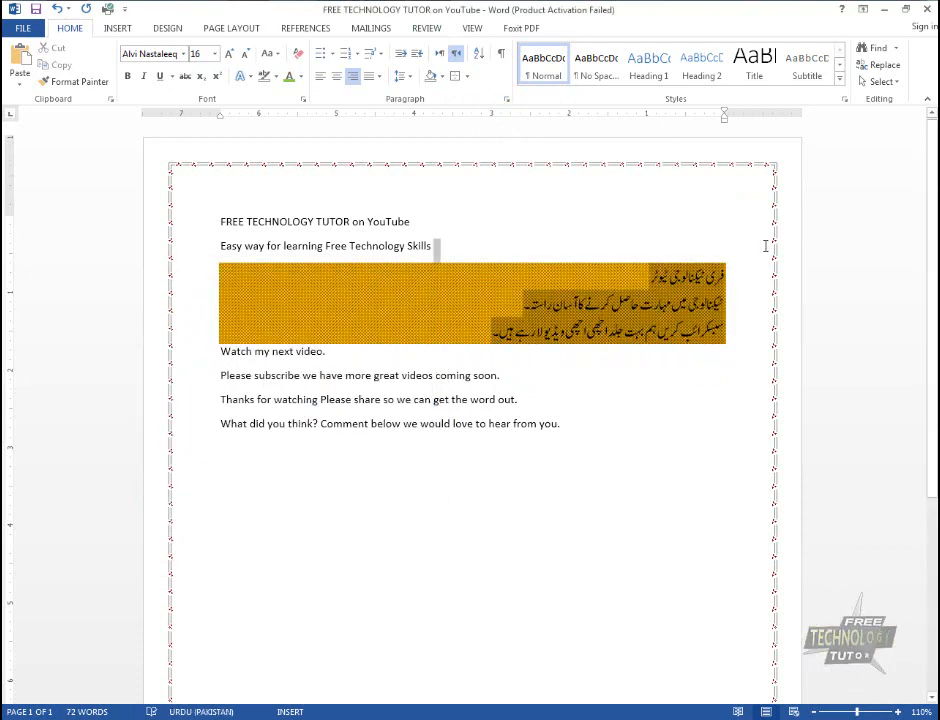
pyautogui.click(469, 78)
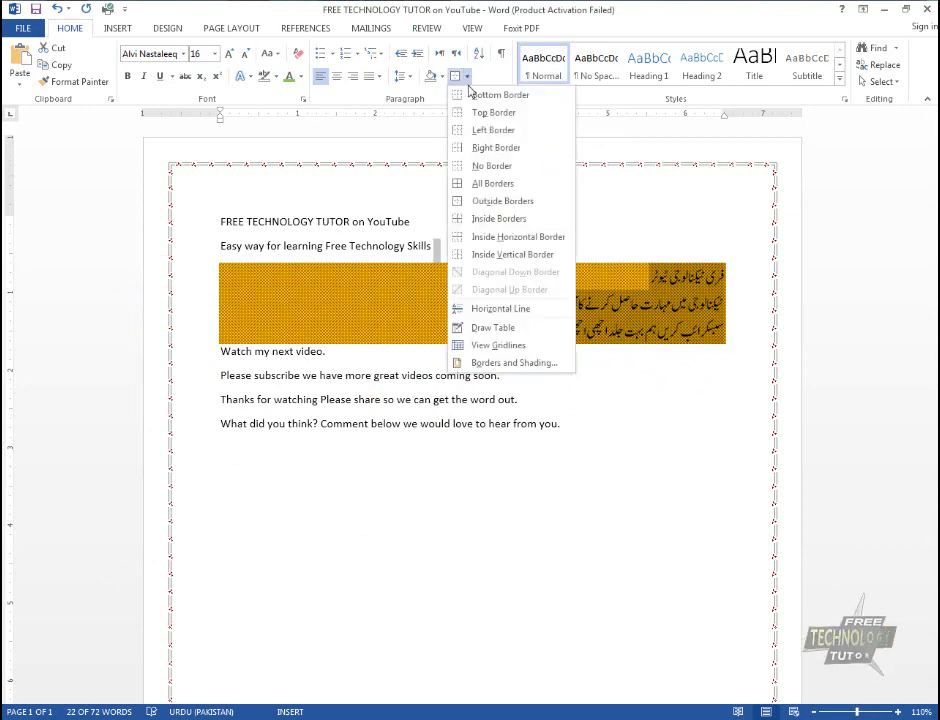
pyautogui.click(494, 363)
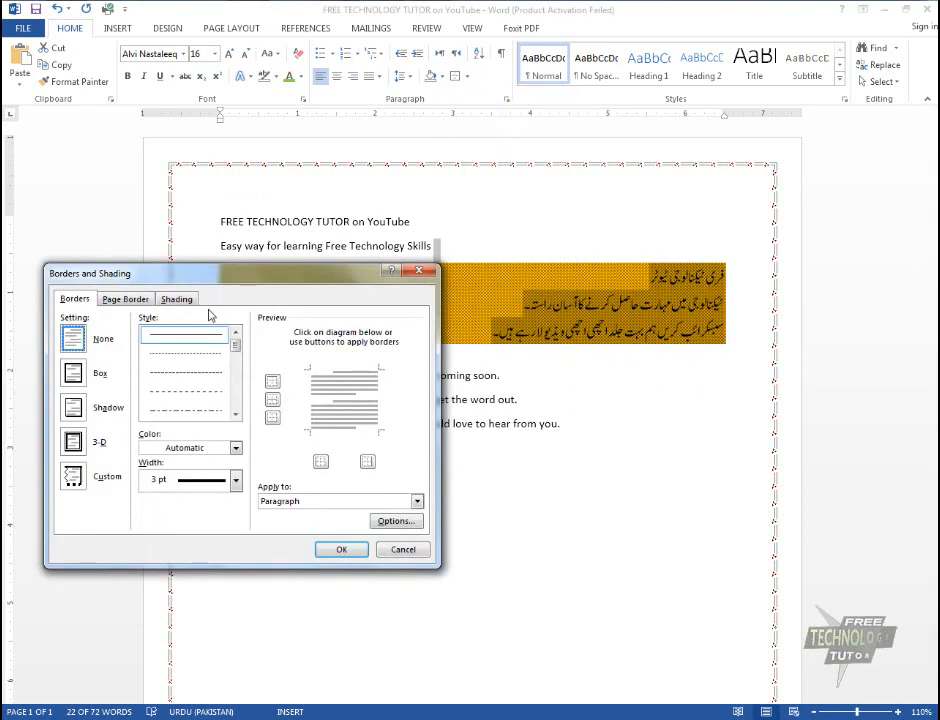
pyautogui.click(180, 299)
pyautogui.click(346, 501)
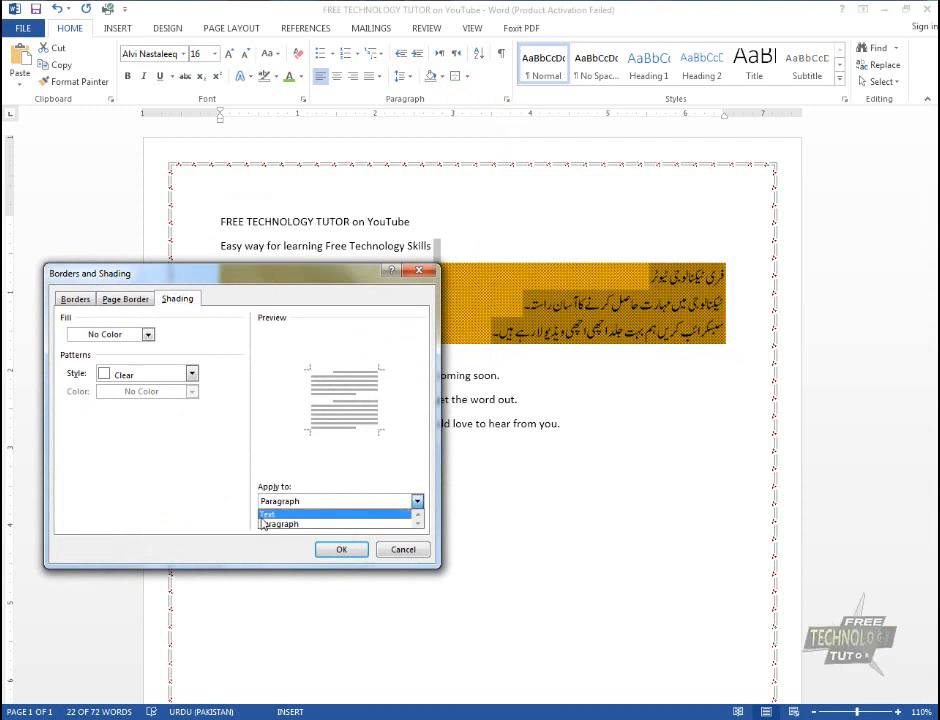
pyautogui.click(228, 289)
pyautogui.moveTo(248, 275); pyautogui.dragTo(343, 429)
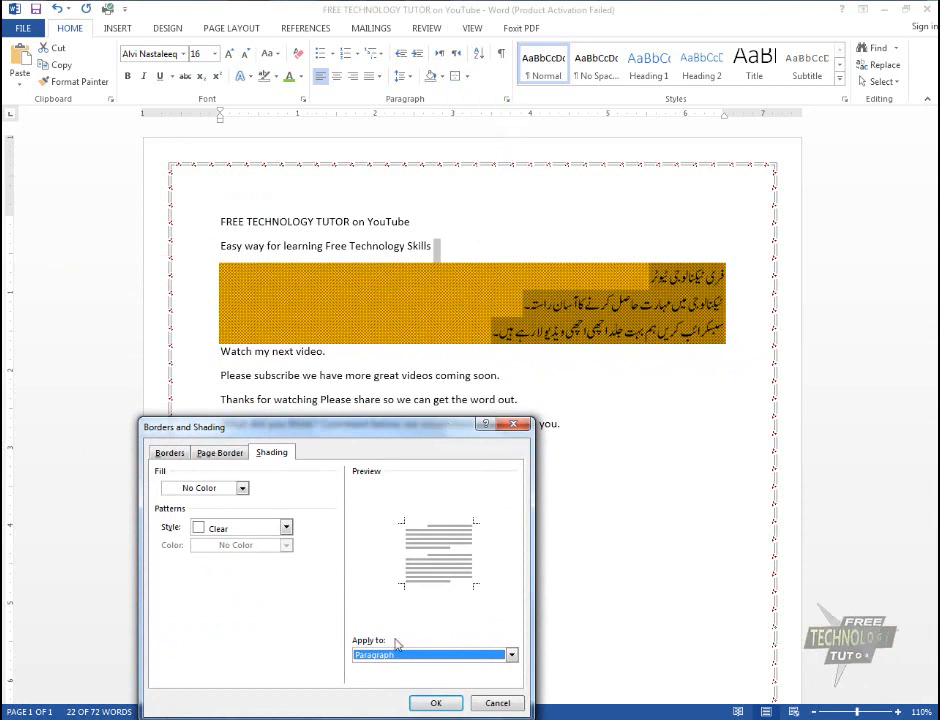
pyautogui.click(360, 655)
pyautogui.click(365, 664)
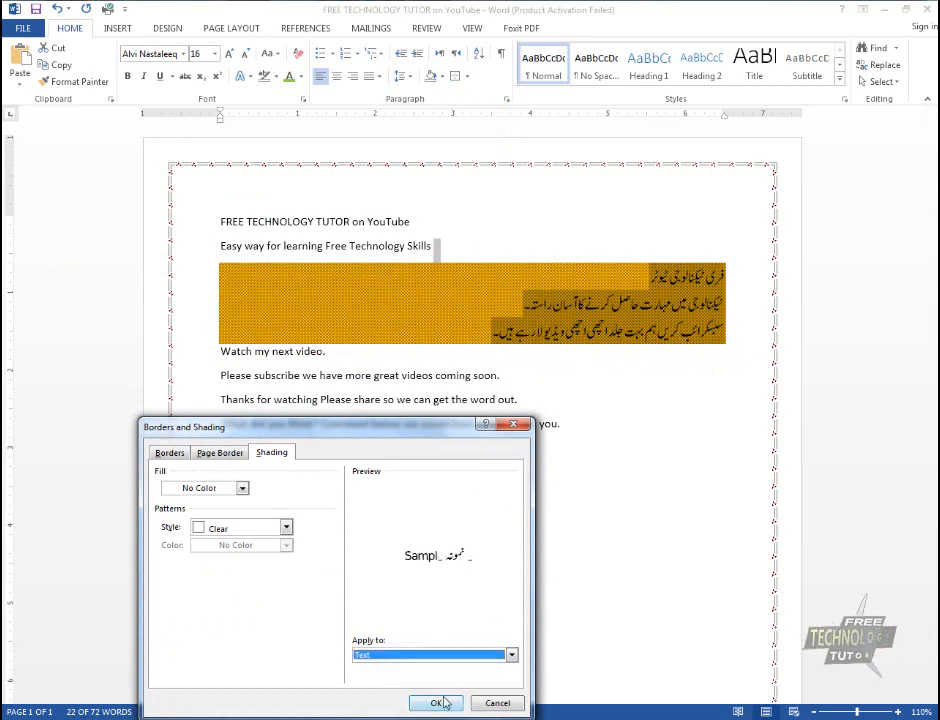
pyautogui.click(438, 703)
pyautogui.click(620, 271)
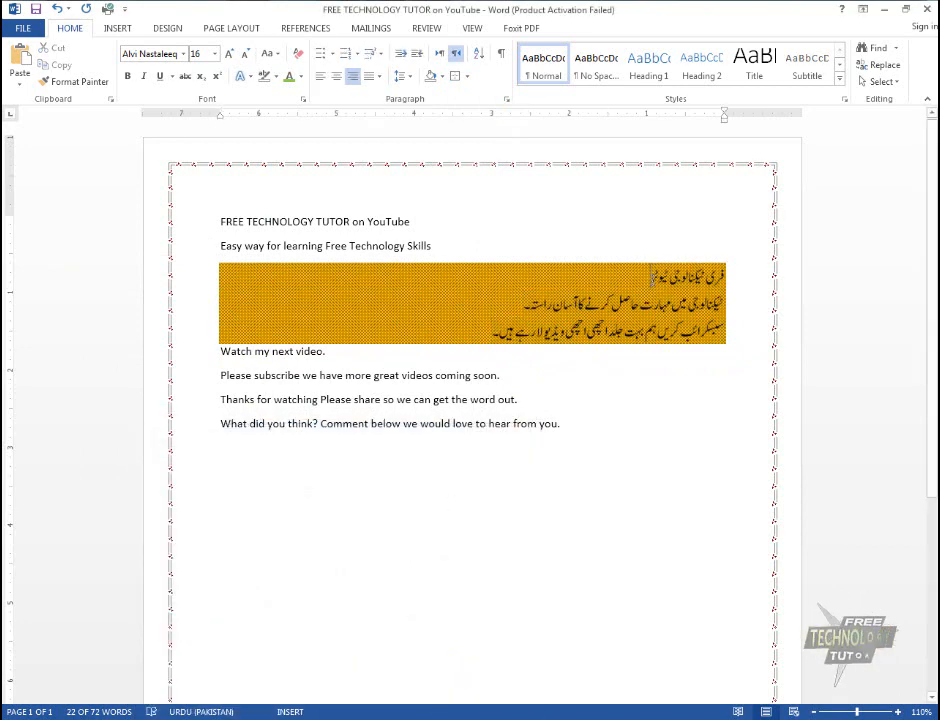